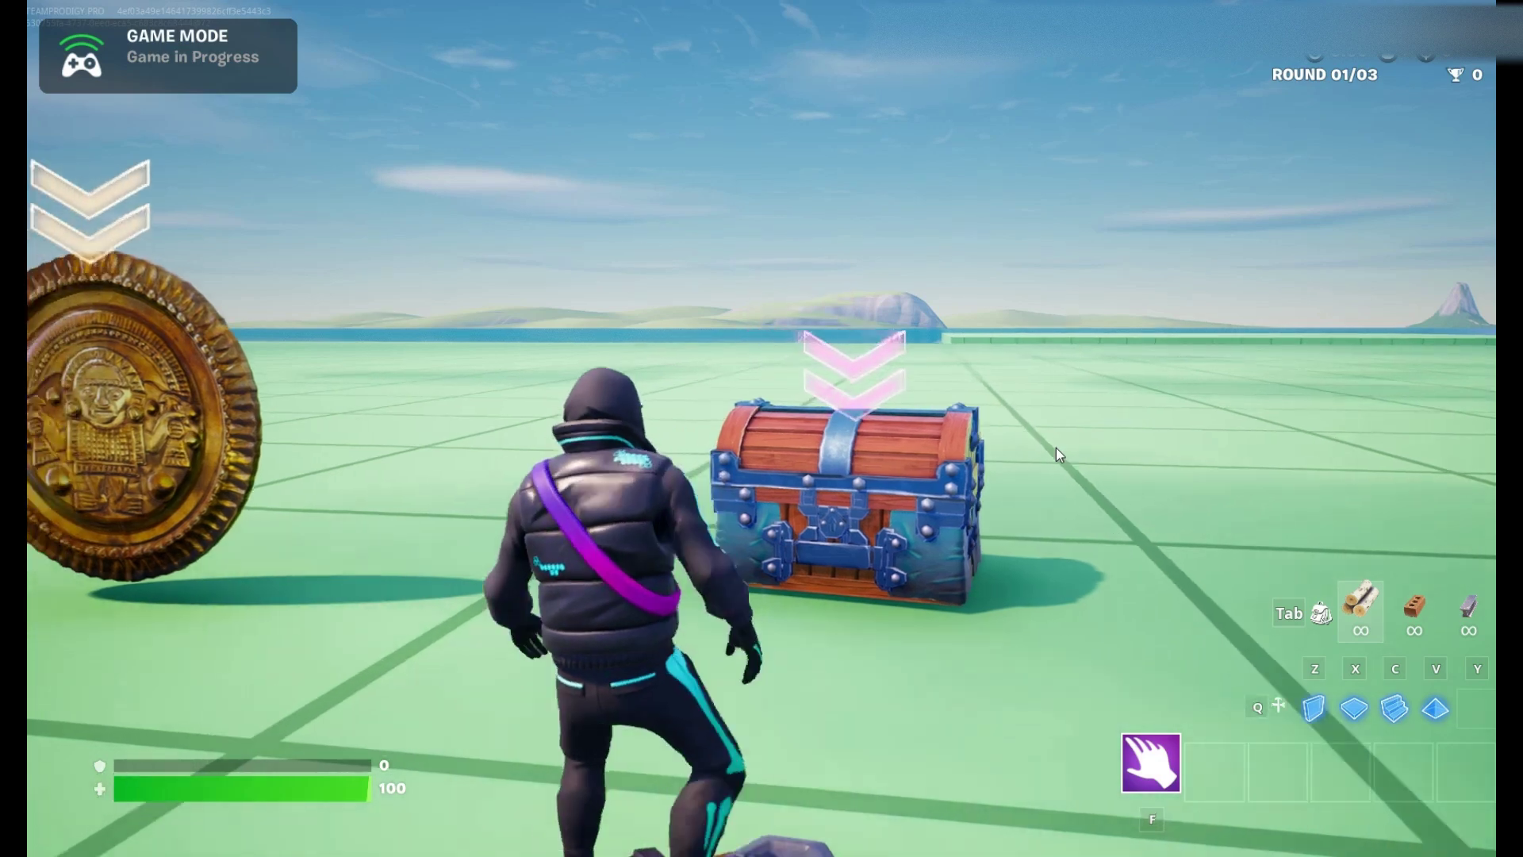
- Walk the character around the play area to view the treasure chest and the giant coin objectives
key(a)
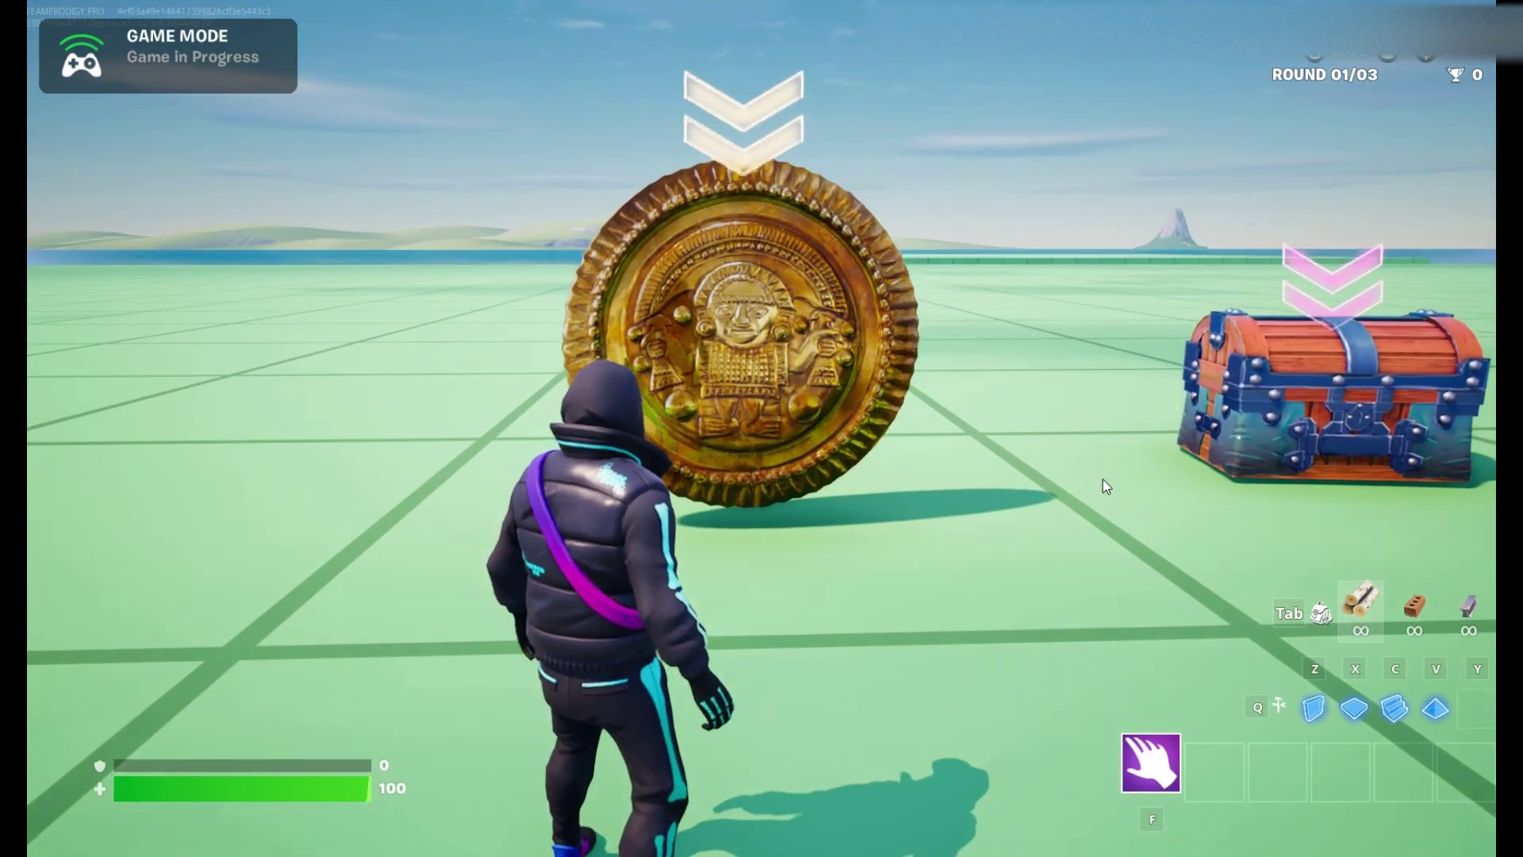
key(s)
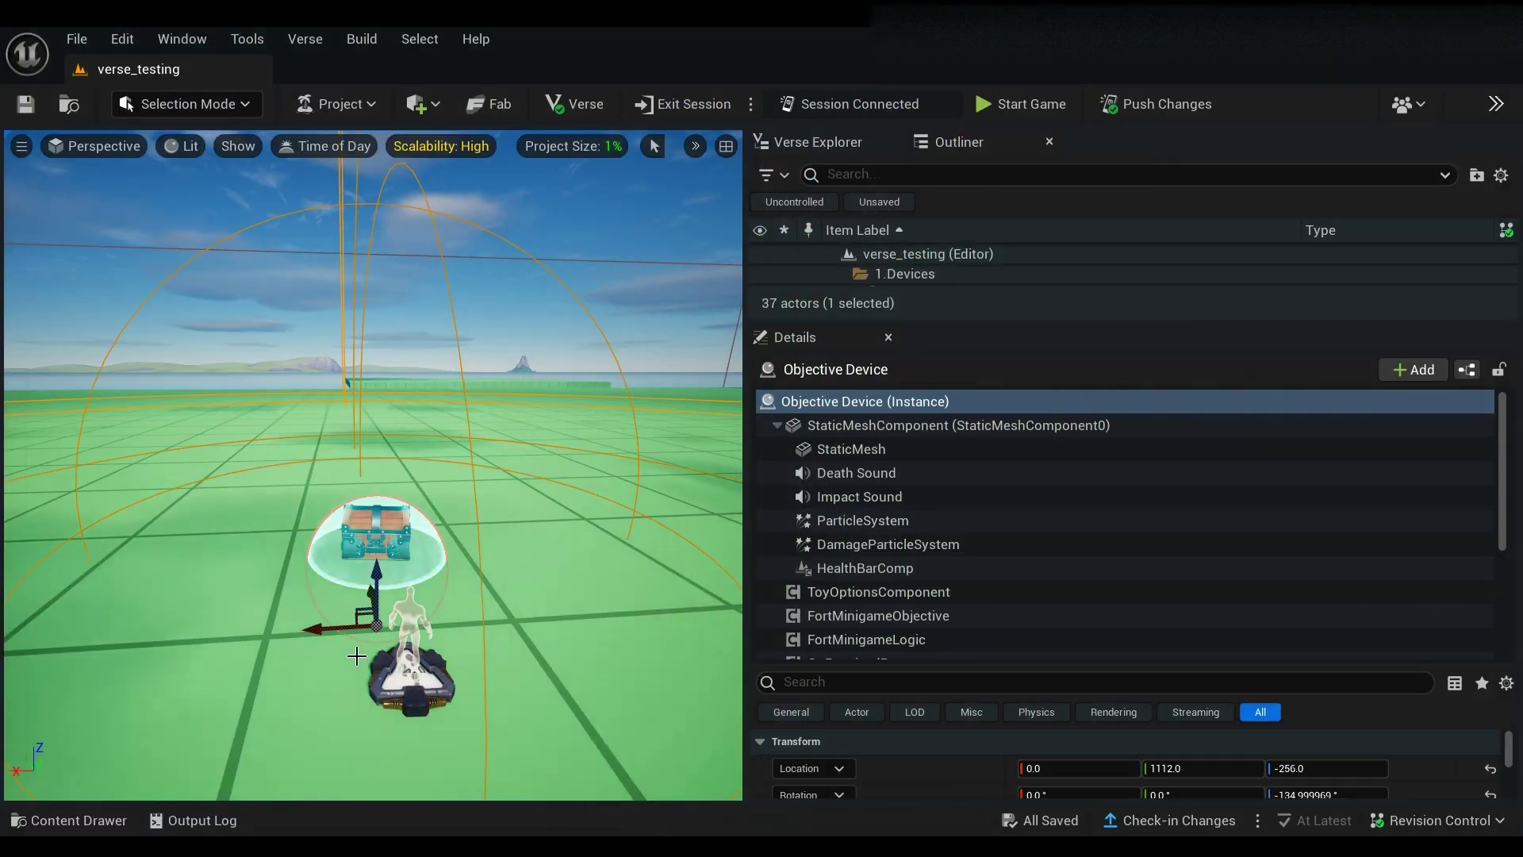
- Widen the level viewport against the Outliner and Details area, keeping the treasure chest in frame
right_drag(361, 671, 406, 659)
key(a)
key(d)
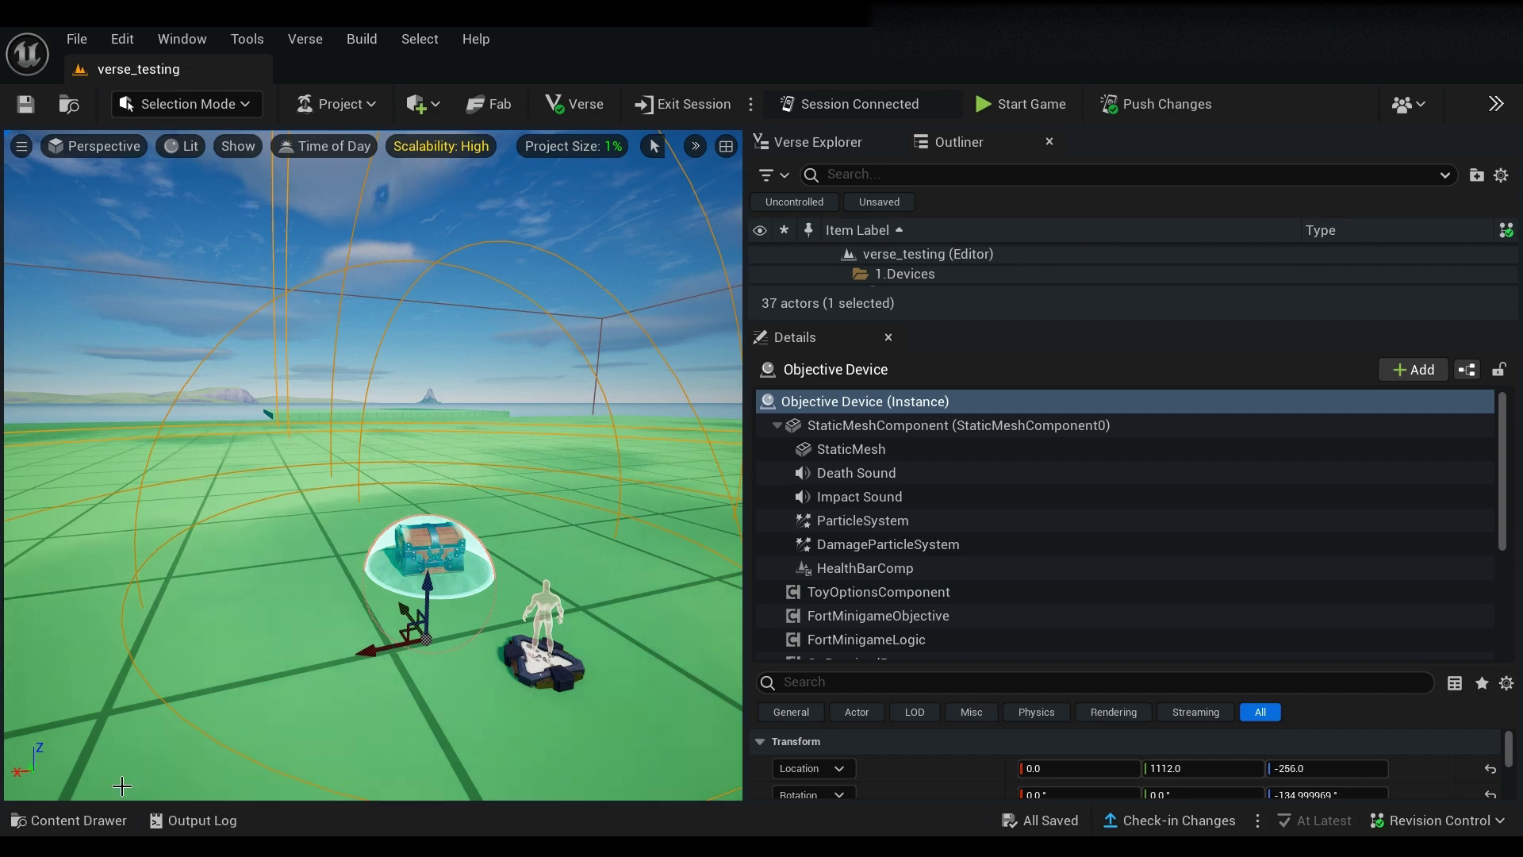
click(745, 573)
drag(745, 573, 1070, 530)
right_drag(726, 631, 657, 650)
key(s)
key(d)
key(w)
key(d)
scroll(561, 541, down, 5)
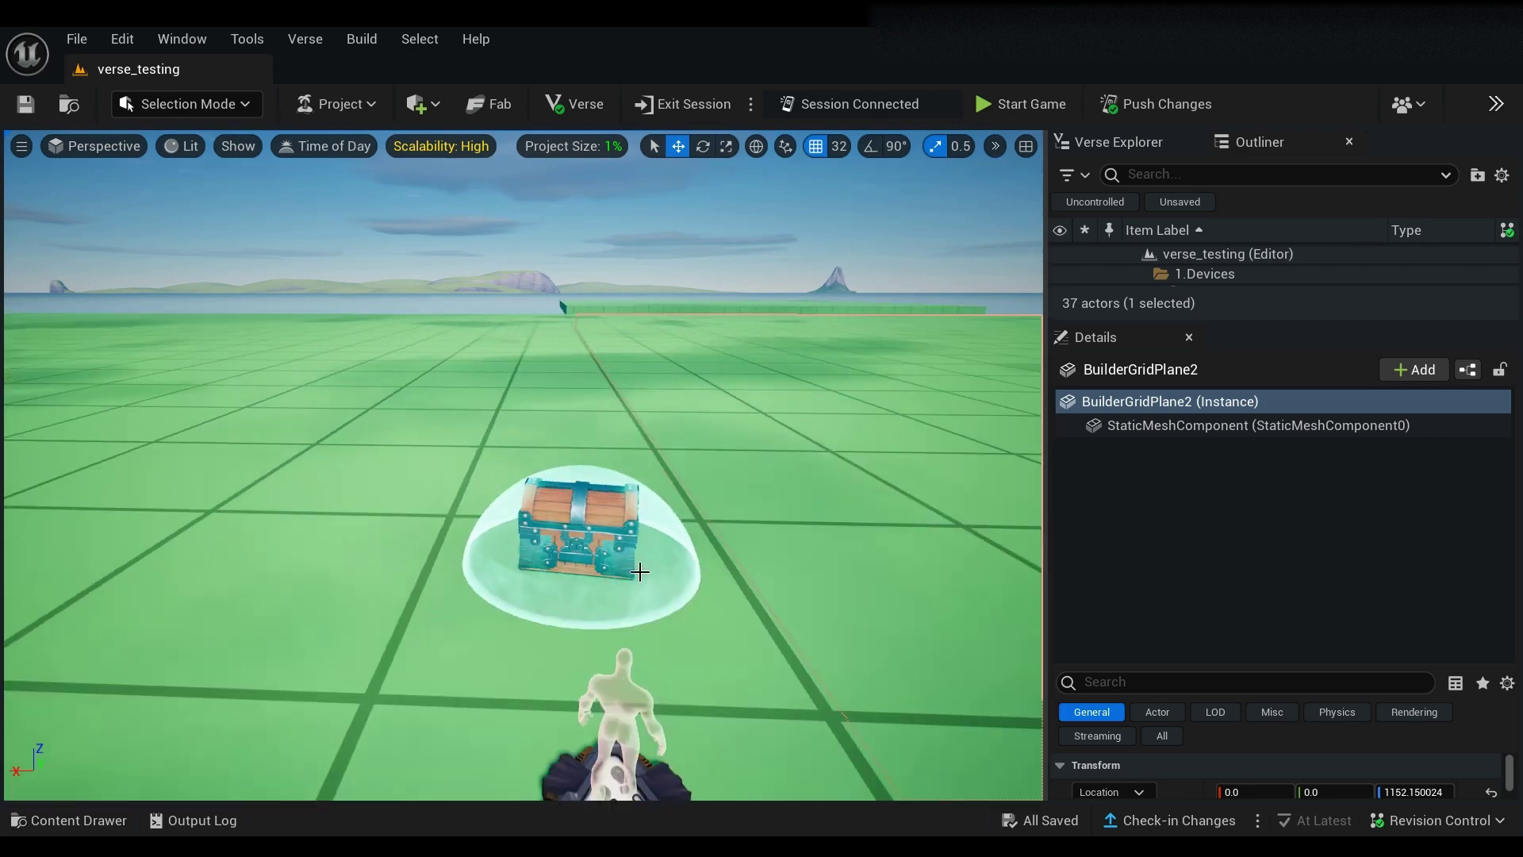
- Search all content for "objective" and place the Objective Device Gallery on the grid behind the treasure chest
click(80, 820)
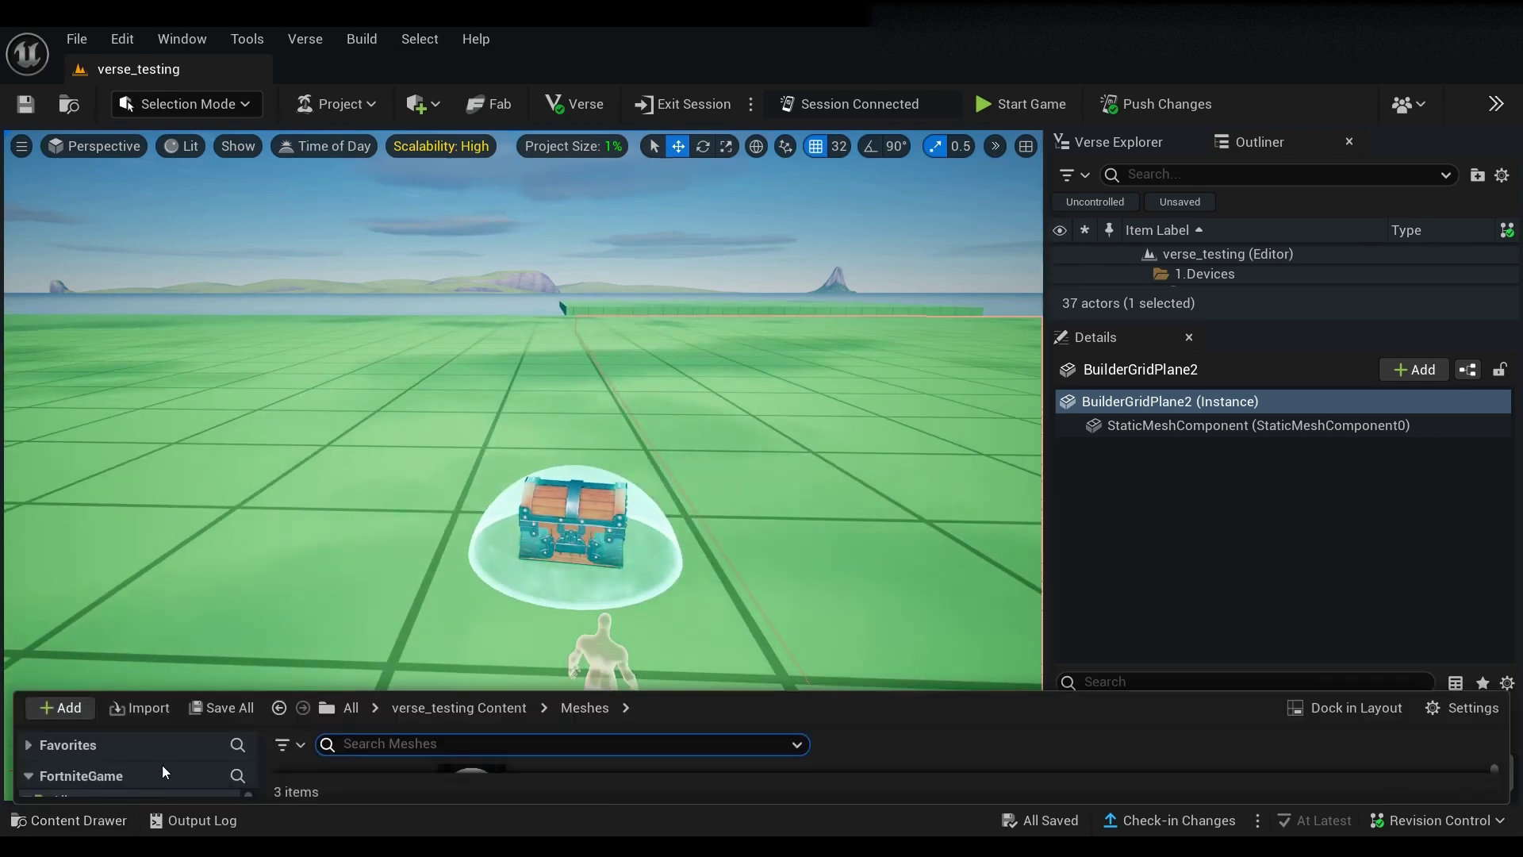
drag(395, 584, 429, 469)
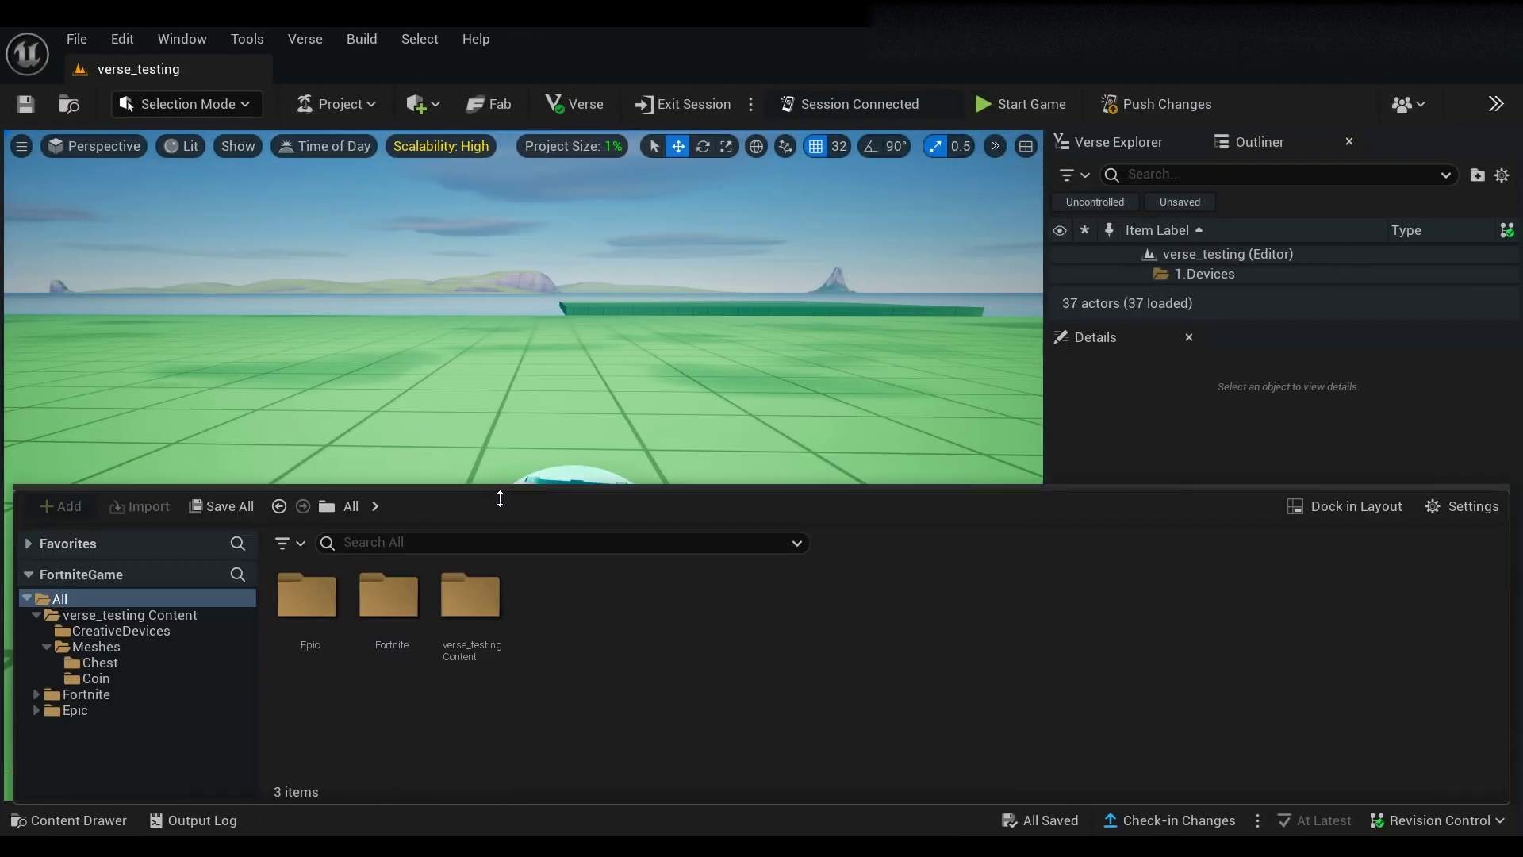
drag(500, 498, 501, 484)
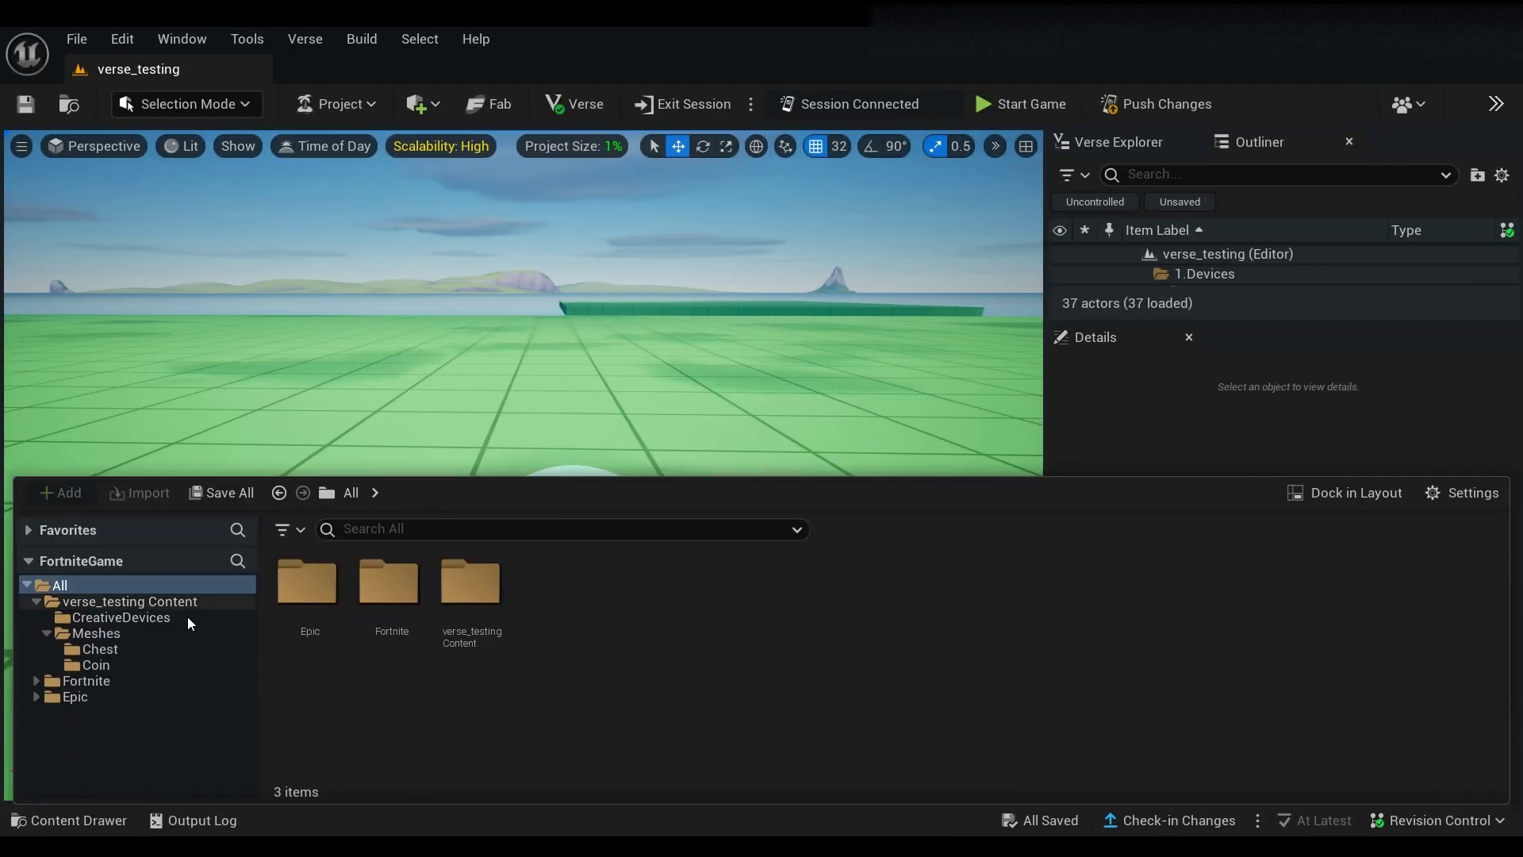
click(396, 527)
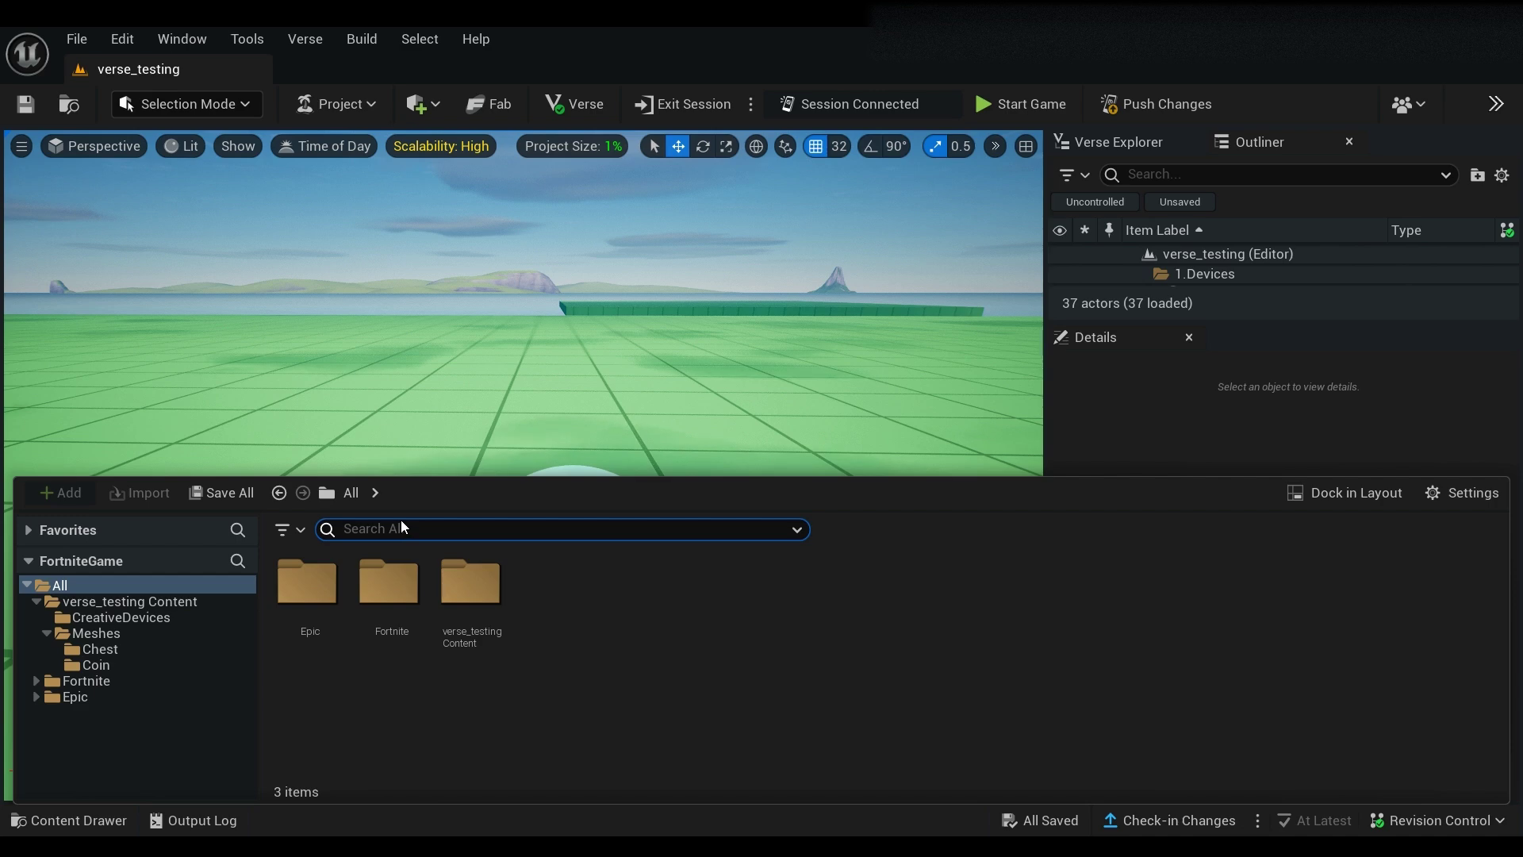
text(o)
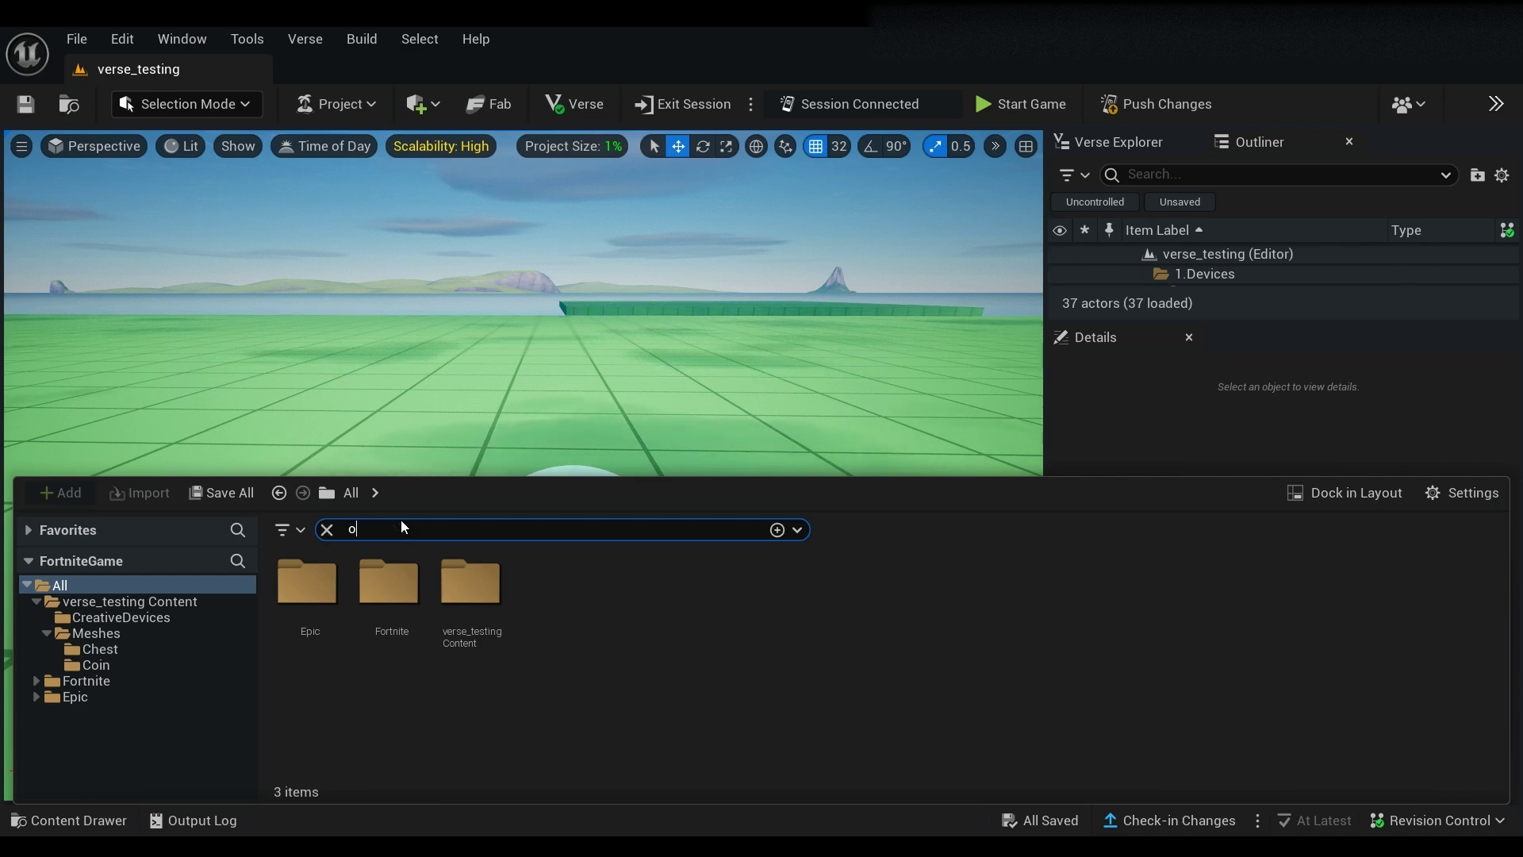
text(bjective)
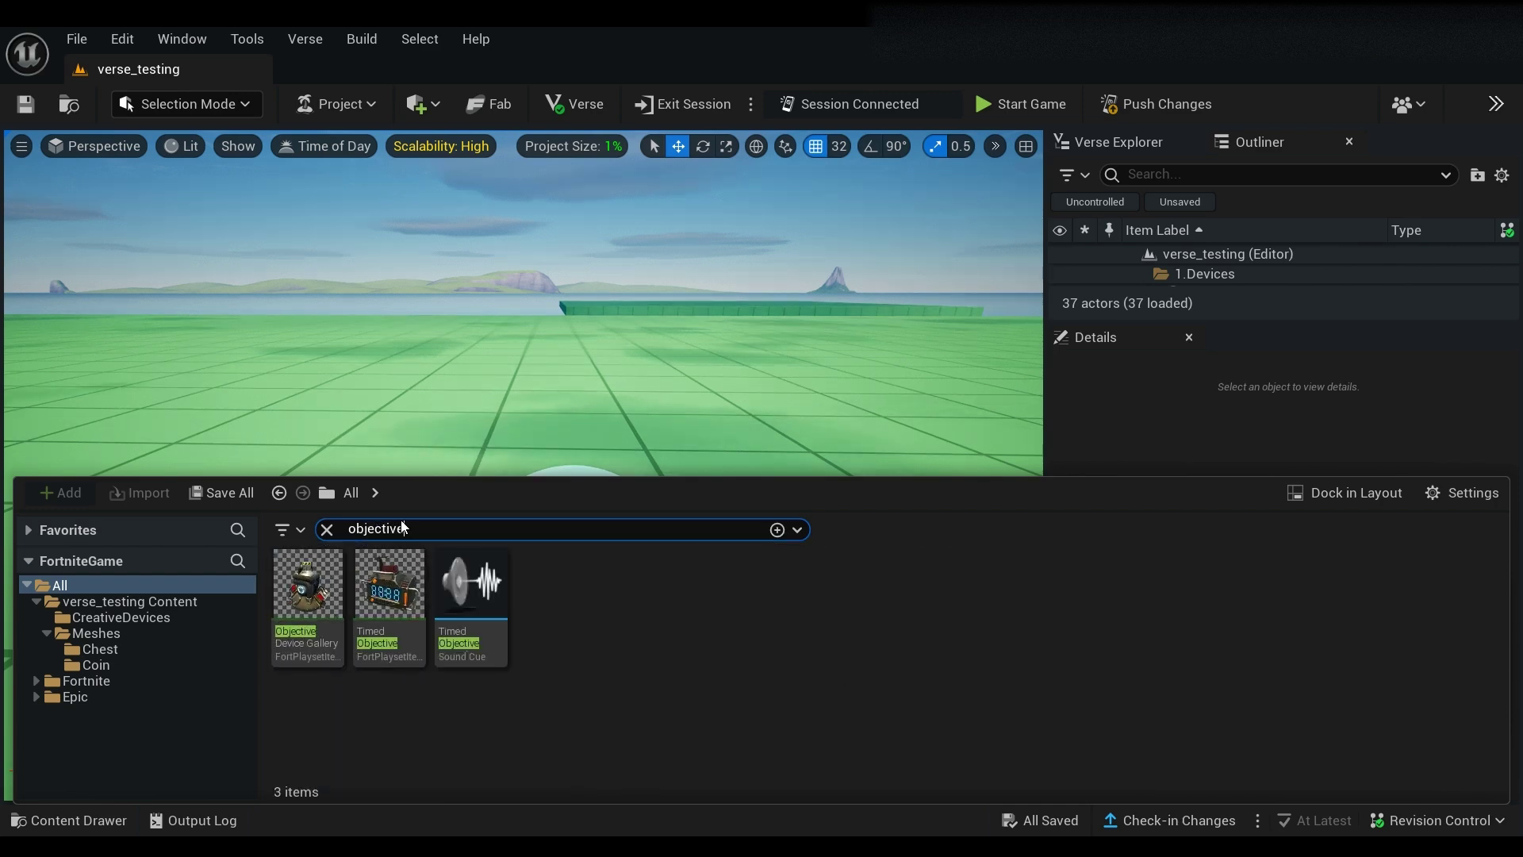
click(311, 596)
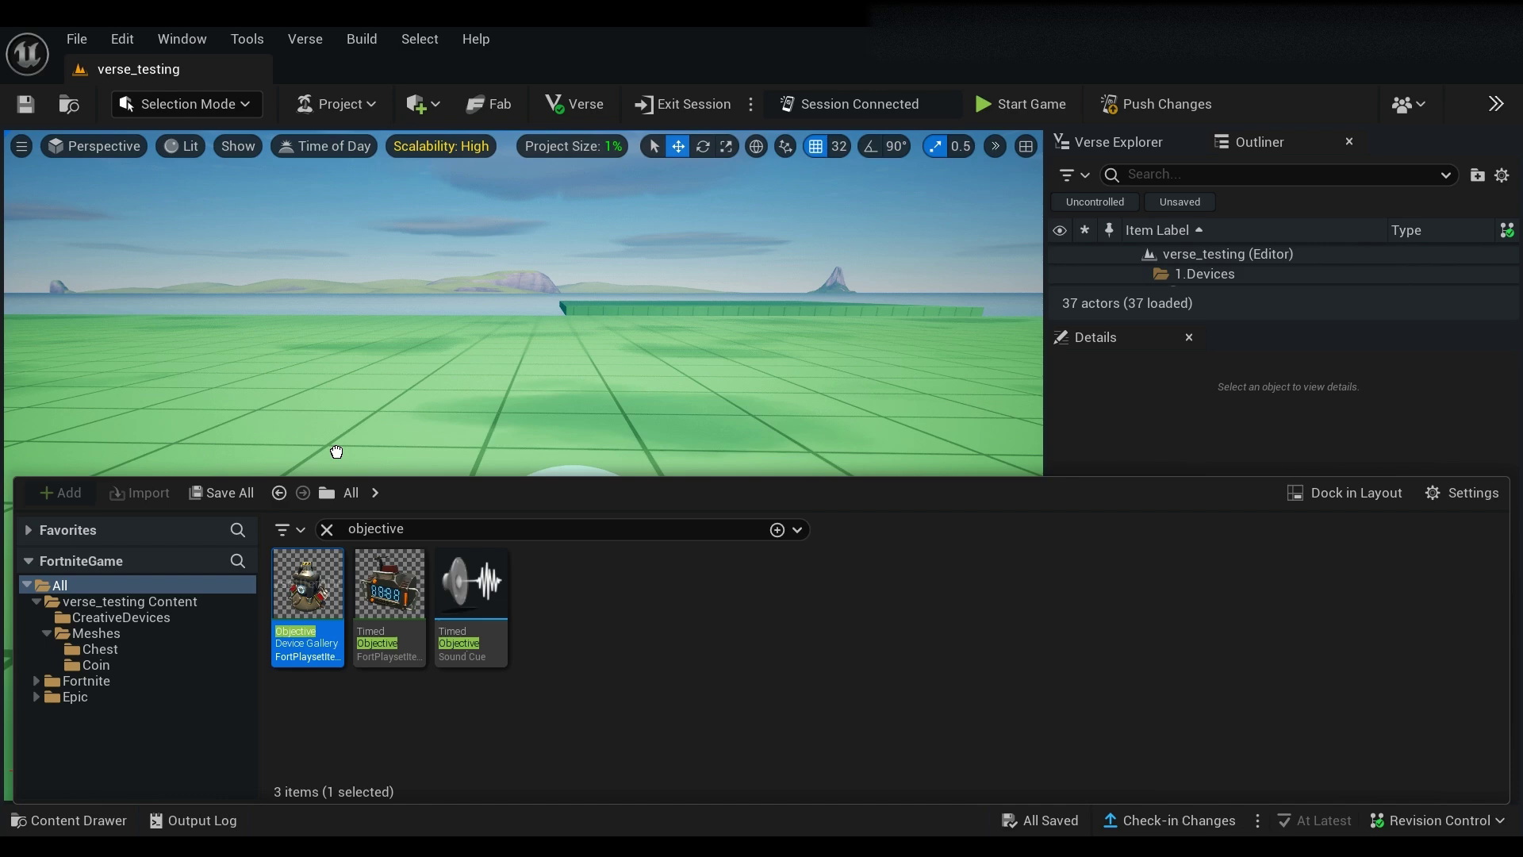
drag(336, 451, 379, 467)
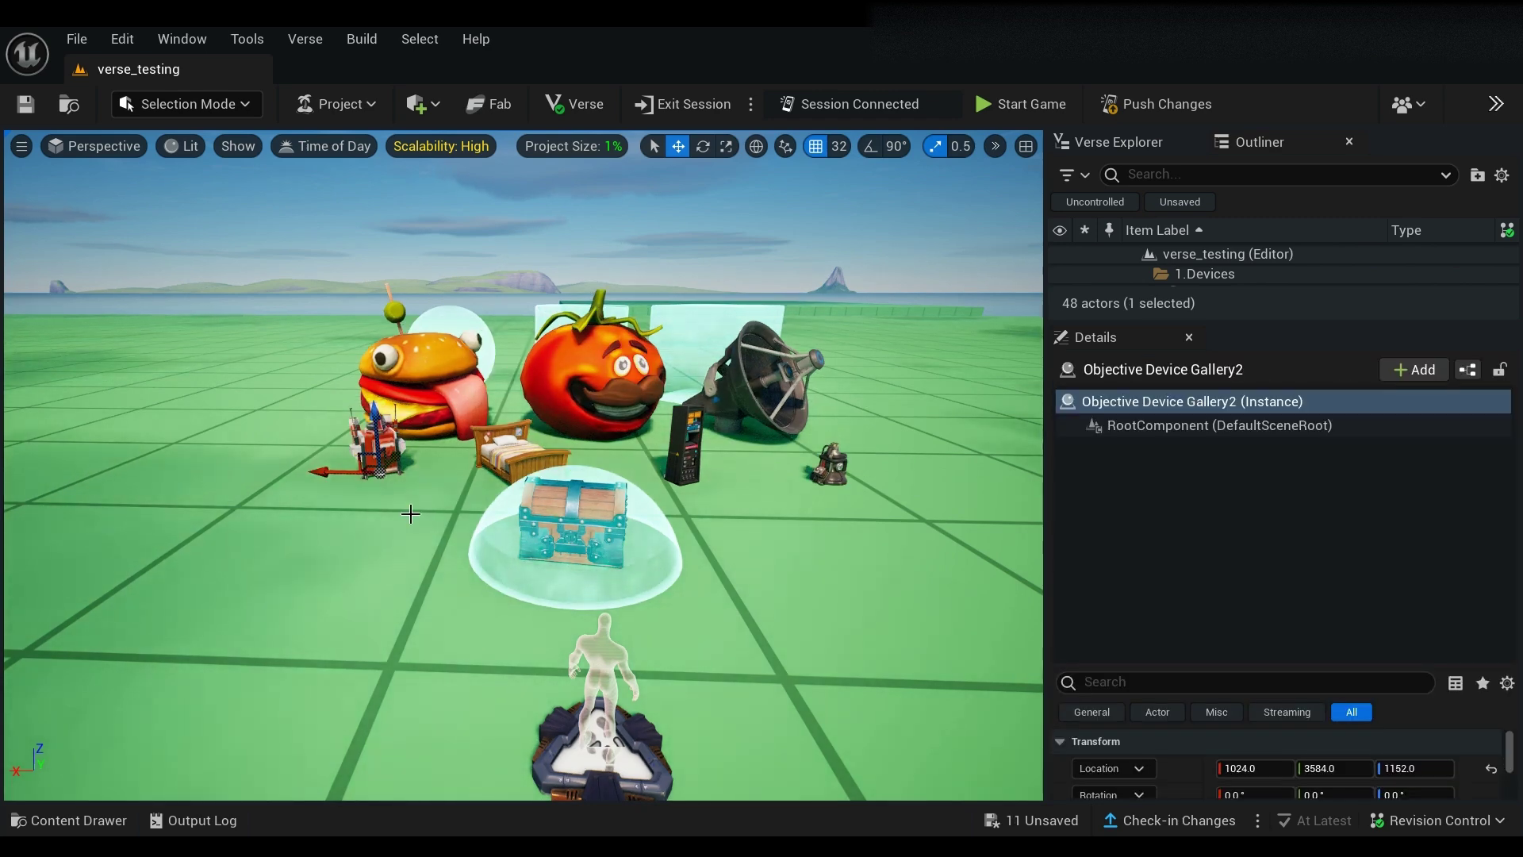
- Delete the small red machine, the bed and the black kiosk objectives from the placed gallery
click(379, 477)
key(Delete)
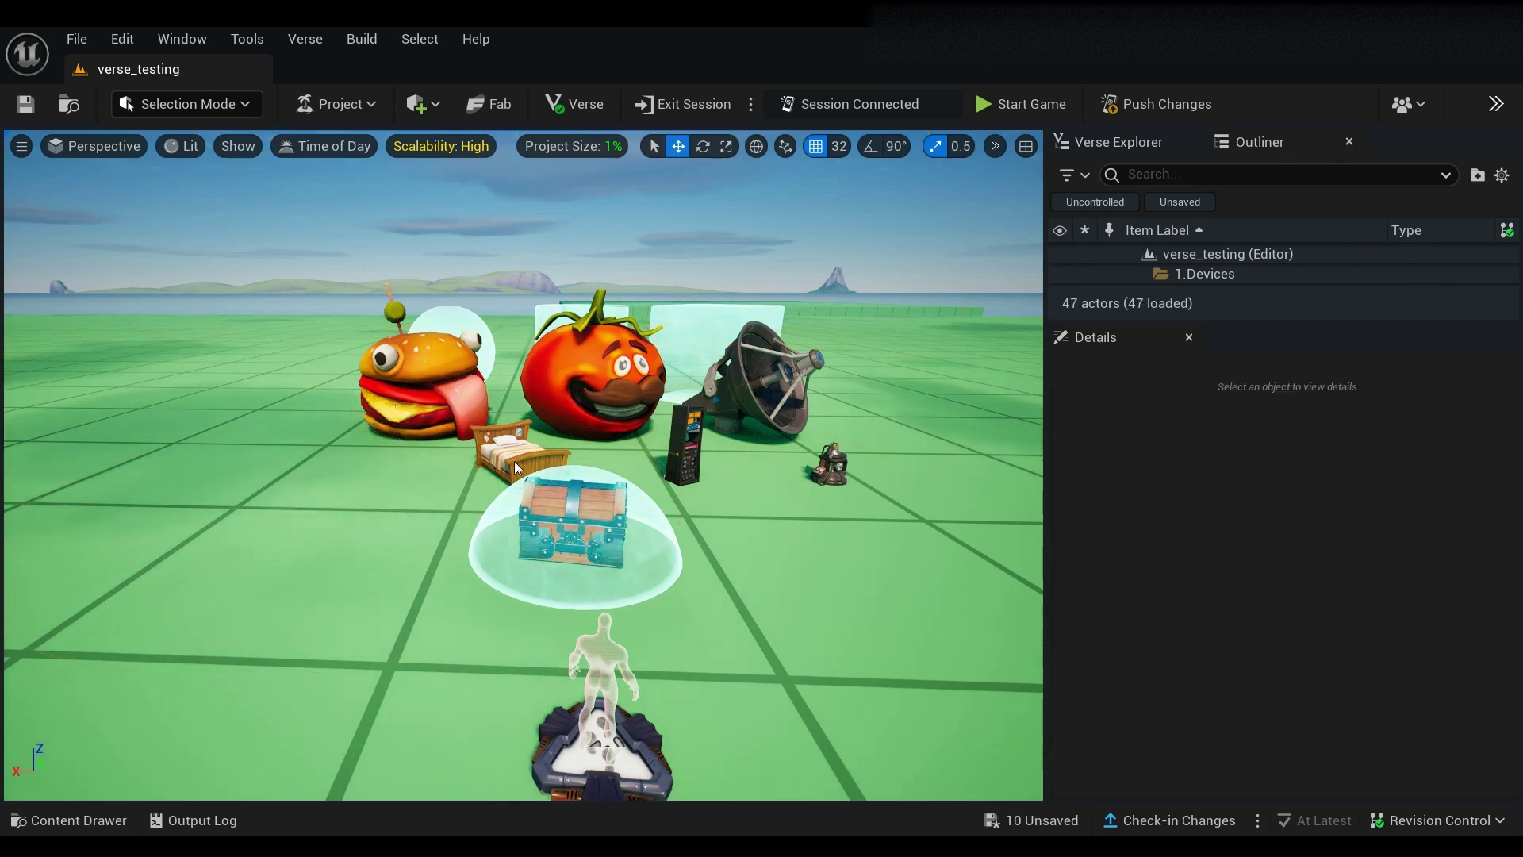
click(515, 456)
key(Delete)
click(687, 454)
key(Delete)
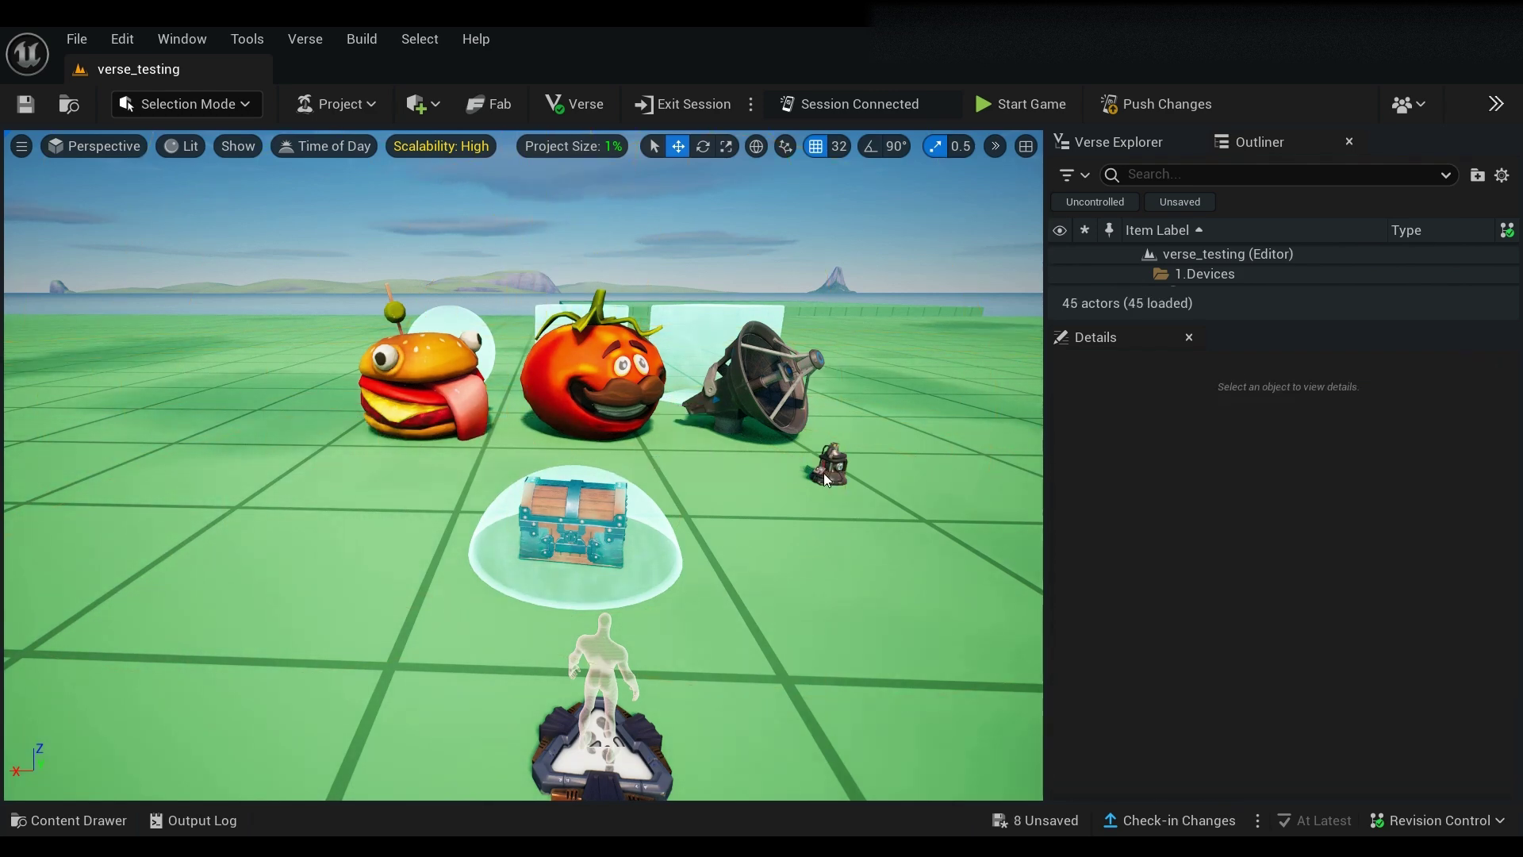
- Delete the small dark device, the satellite dish and the tomato head objectives from the gallery
click(825, 475)
key(Delete)
click(787, 411)
key(Delete)
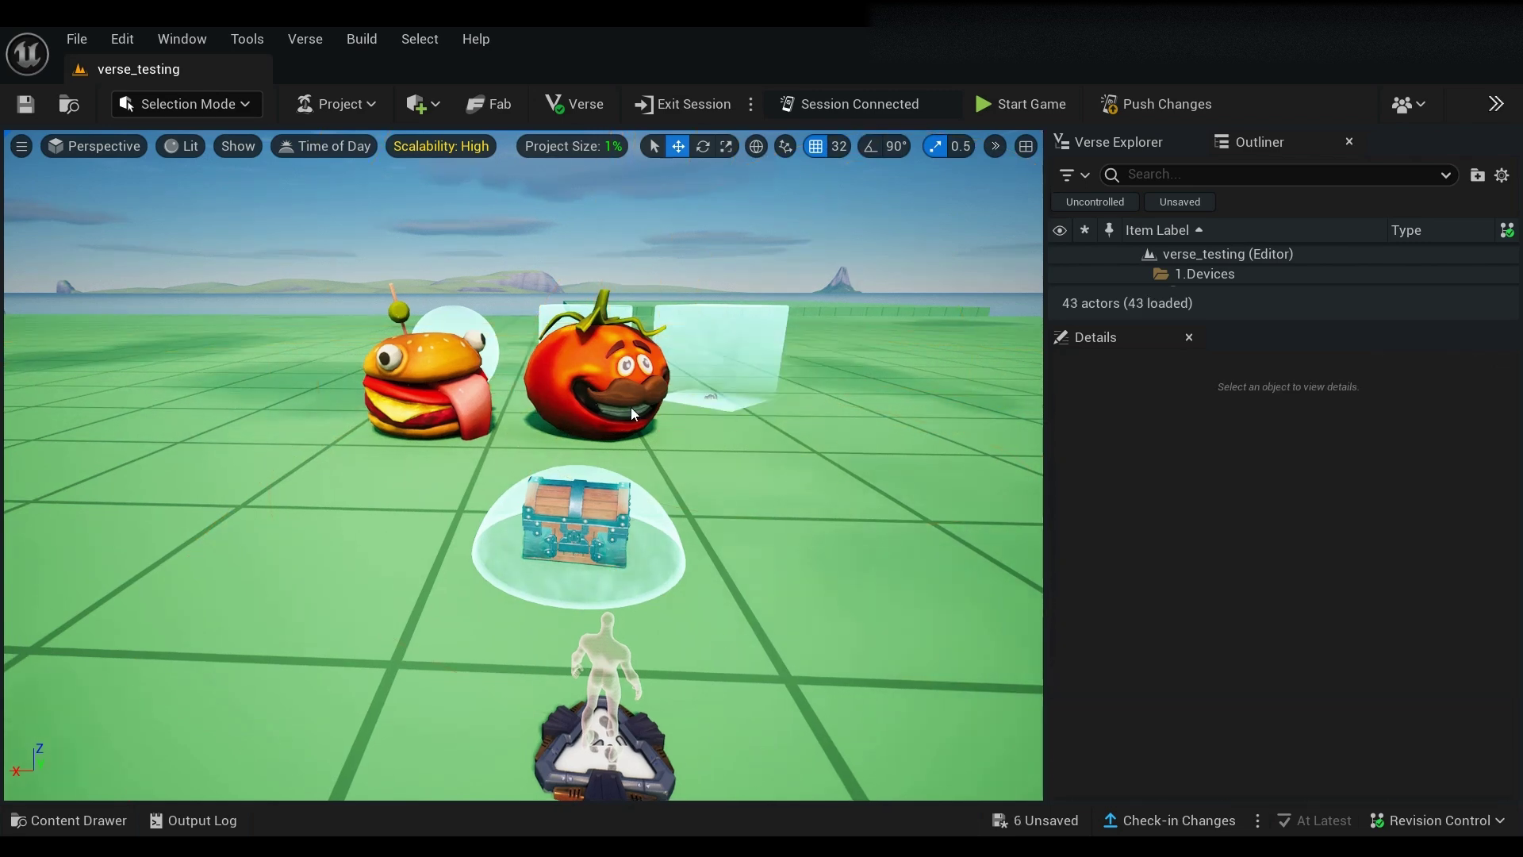
click(630, 407)
key(Delete)
- Enlarge the Outliner to check the remaining devices under Objective Device Gallery2, and delete the burger objective
click(474, 401)
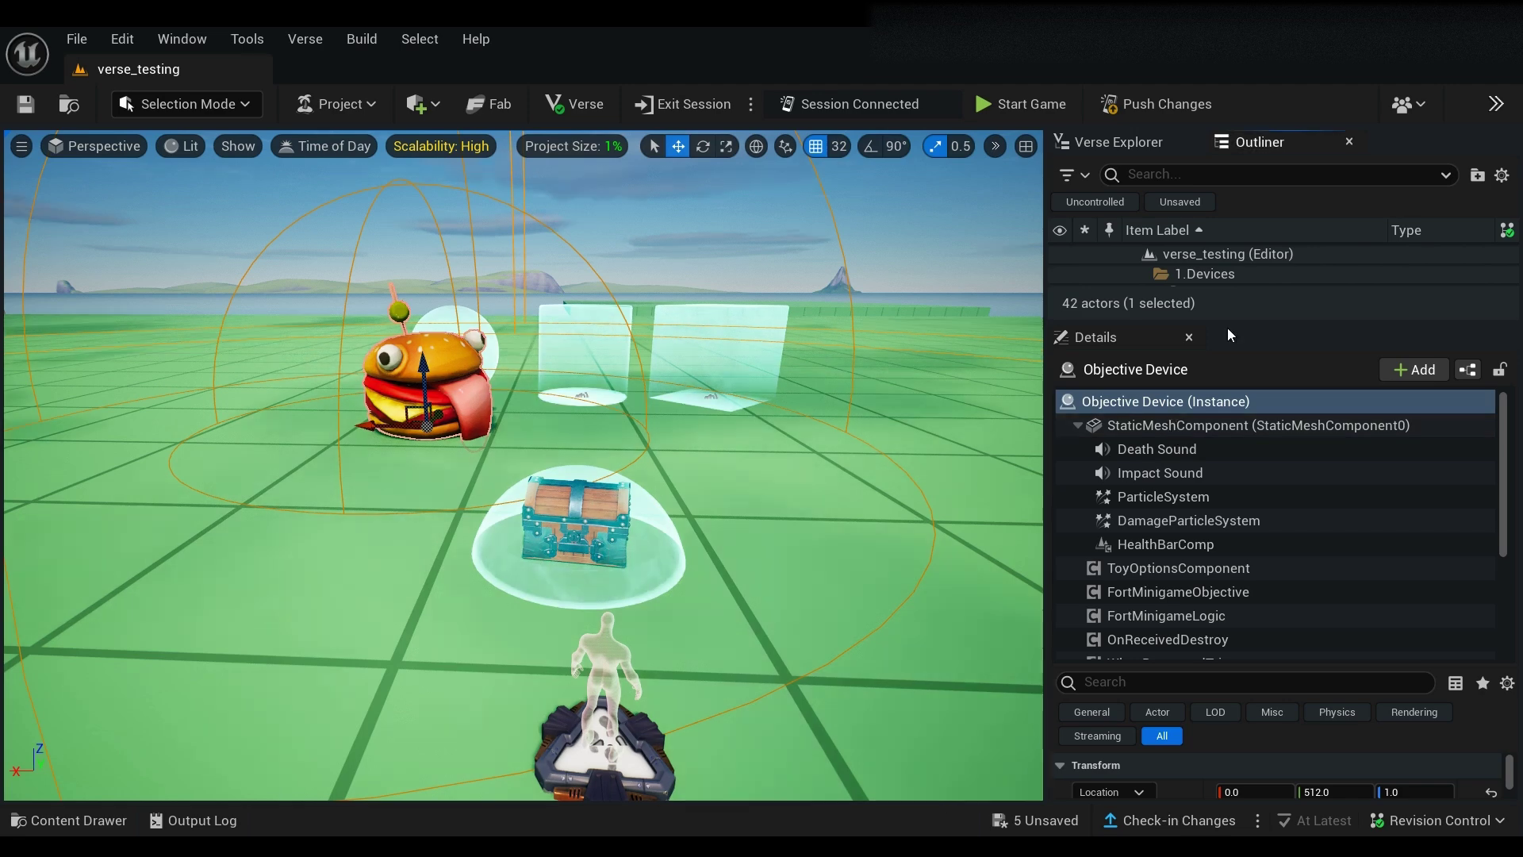
drag(1226, 326, 1250, 571)
click(1216, 448)
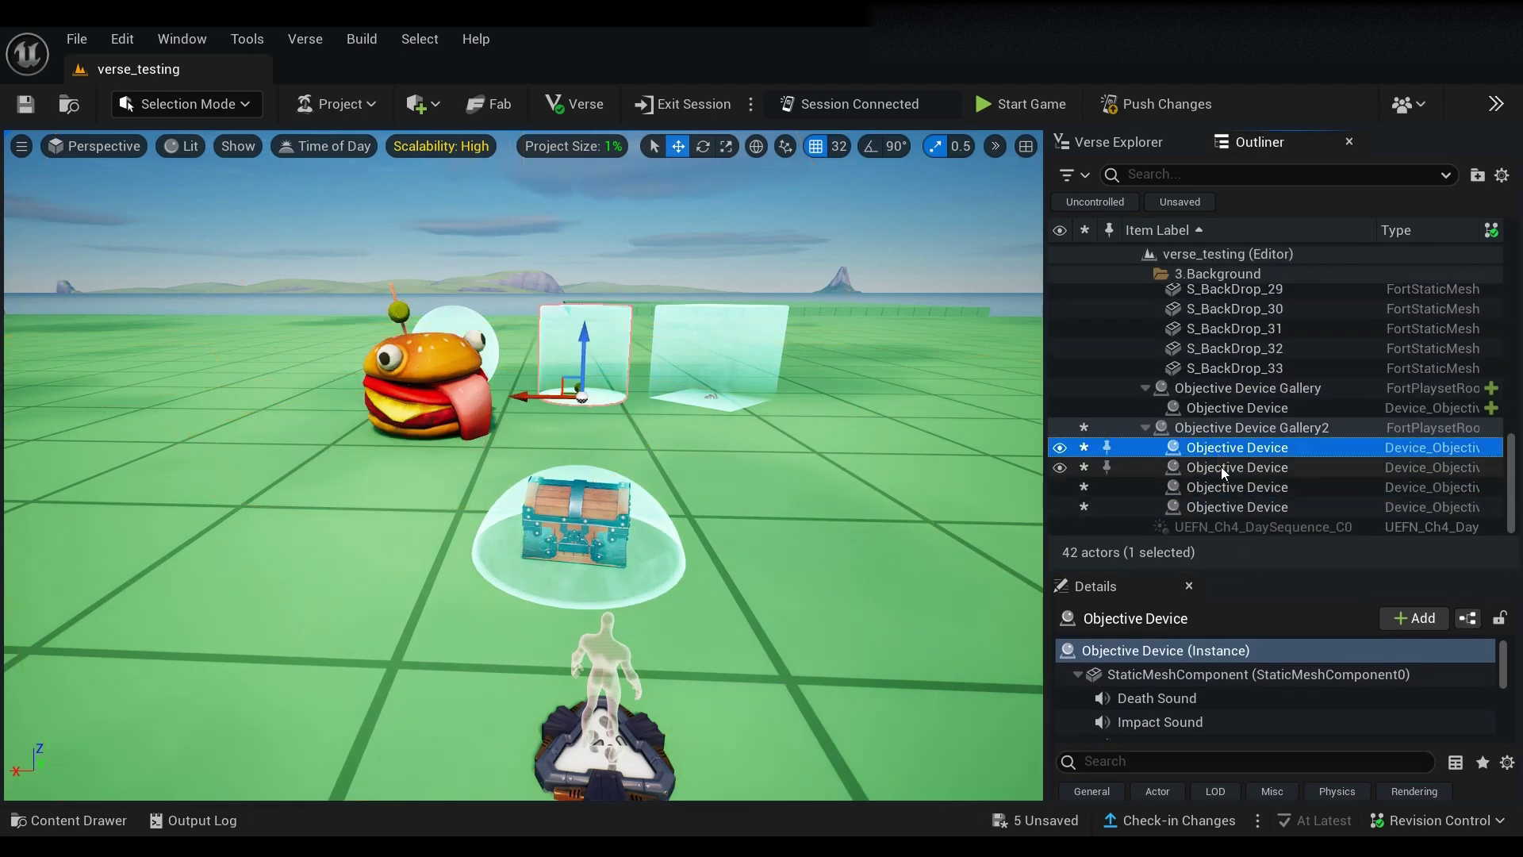
click(1221, 466)
click(1220, 488)
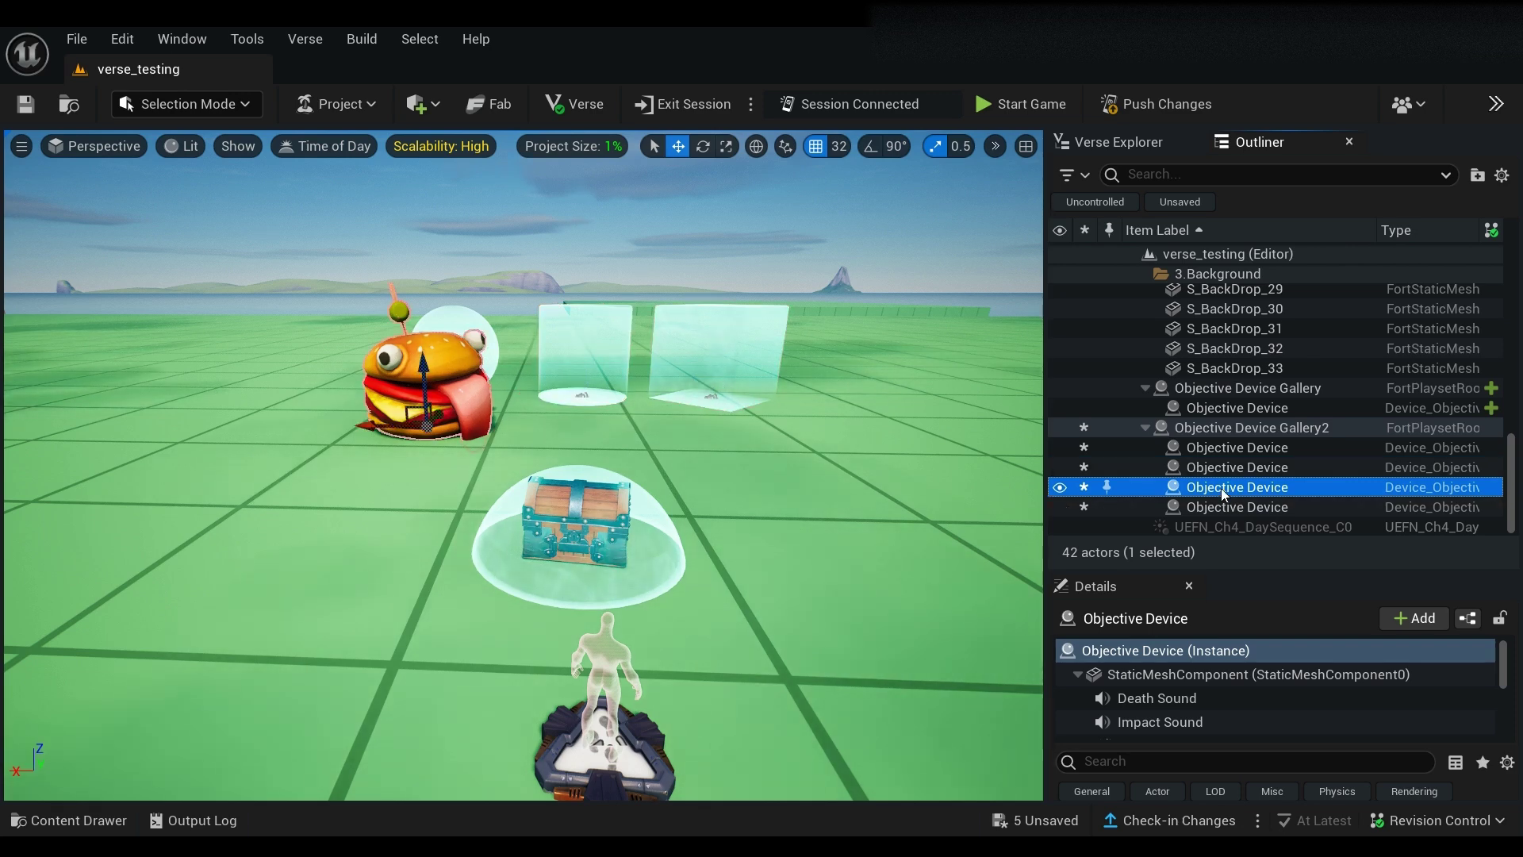
click(435, 389)
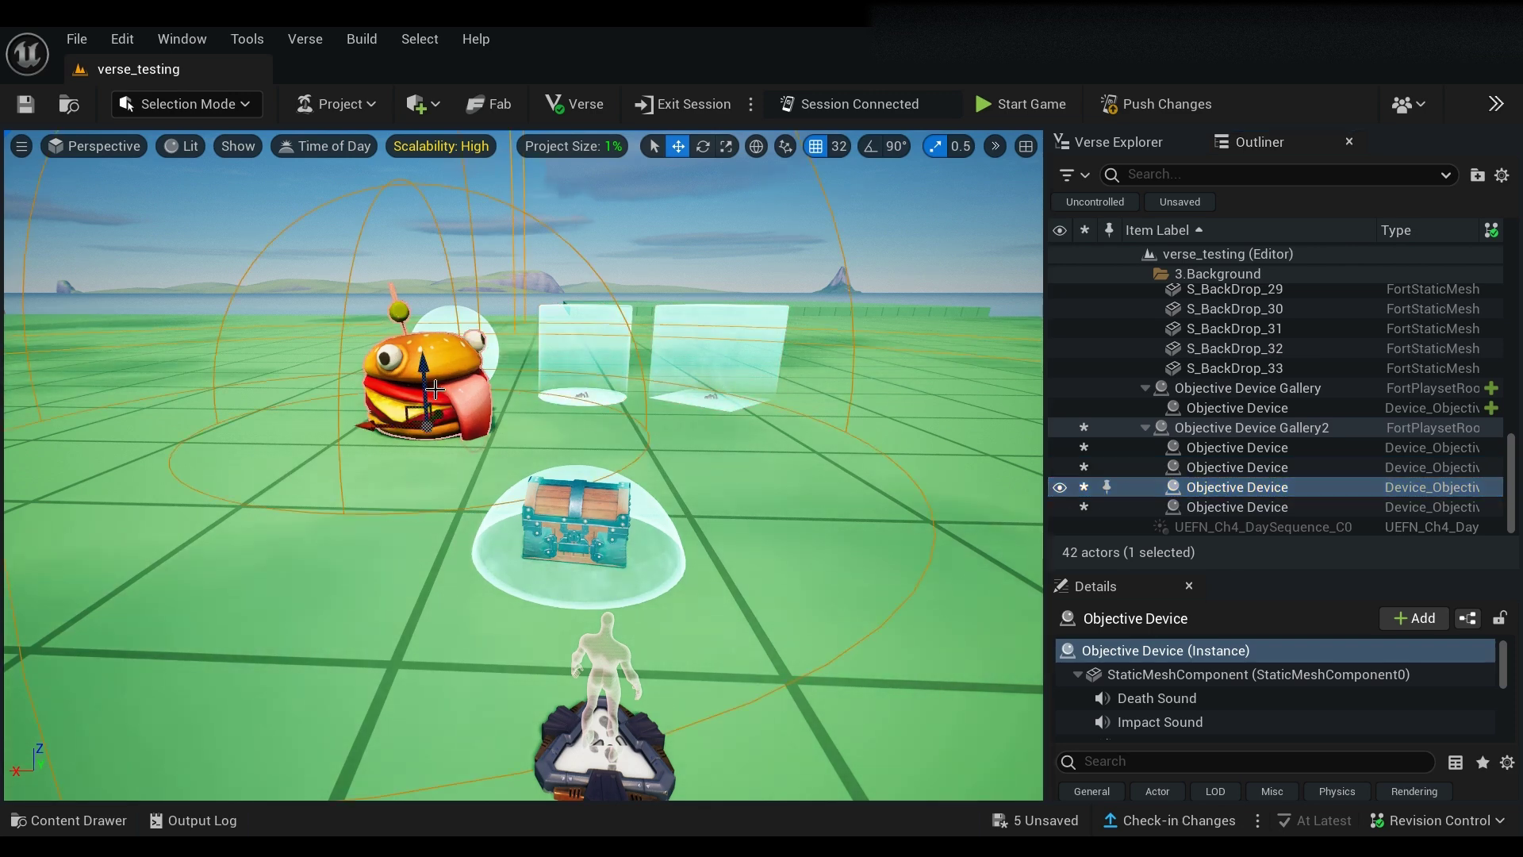
key(Delete)
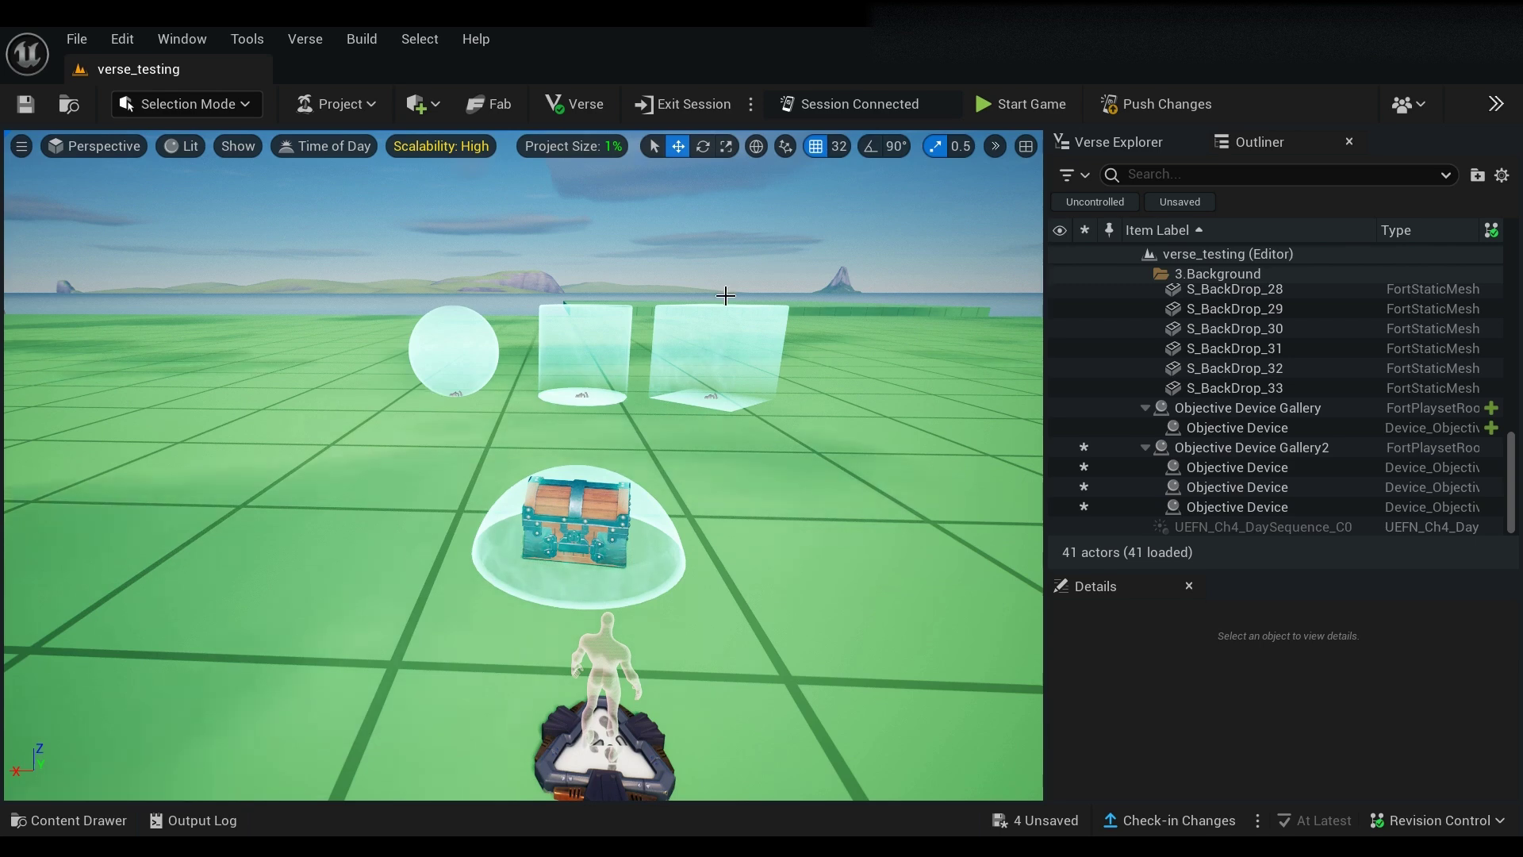
- Delete the translucent box and cylinder objective devices, leaving only the sphere in the gallery
click(580, 390)
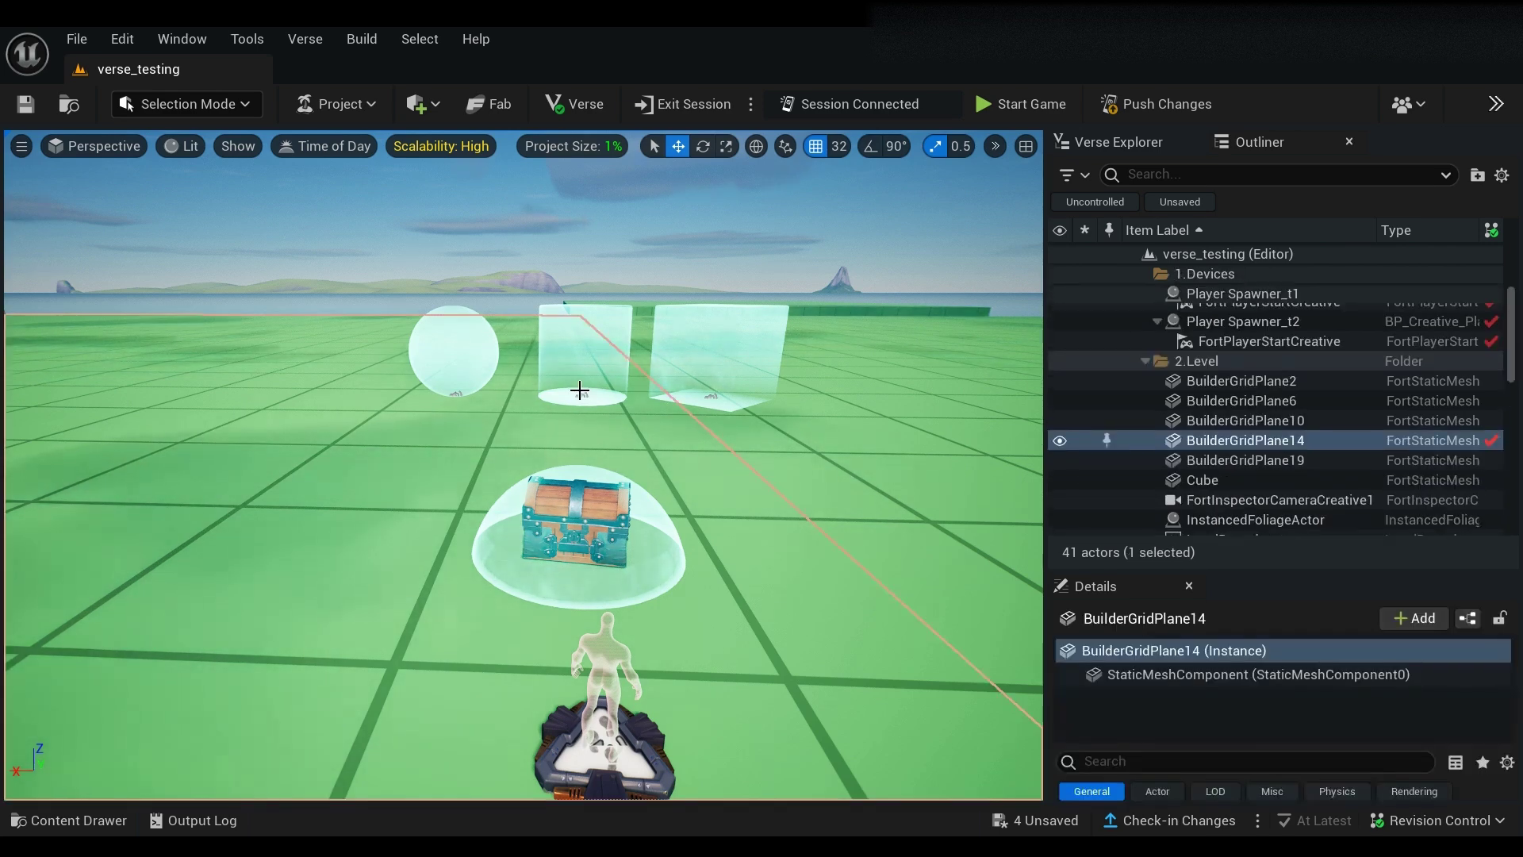
click(709, 397)
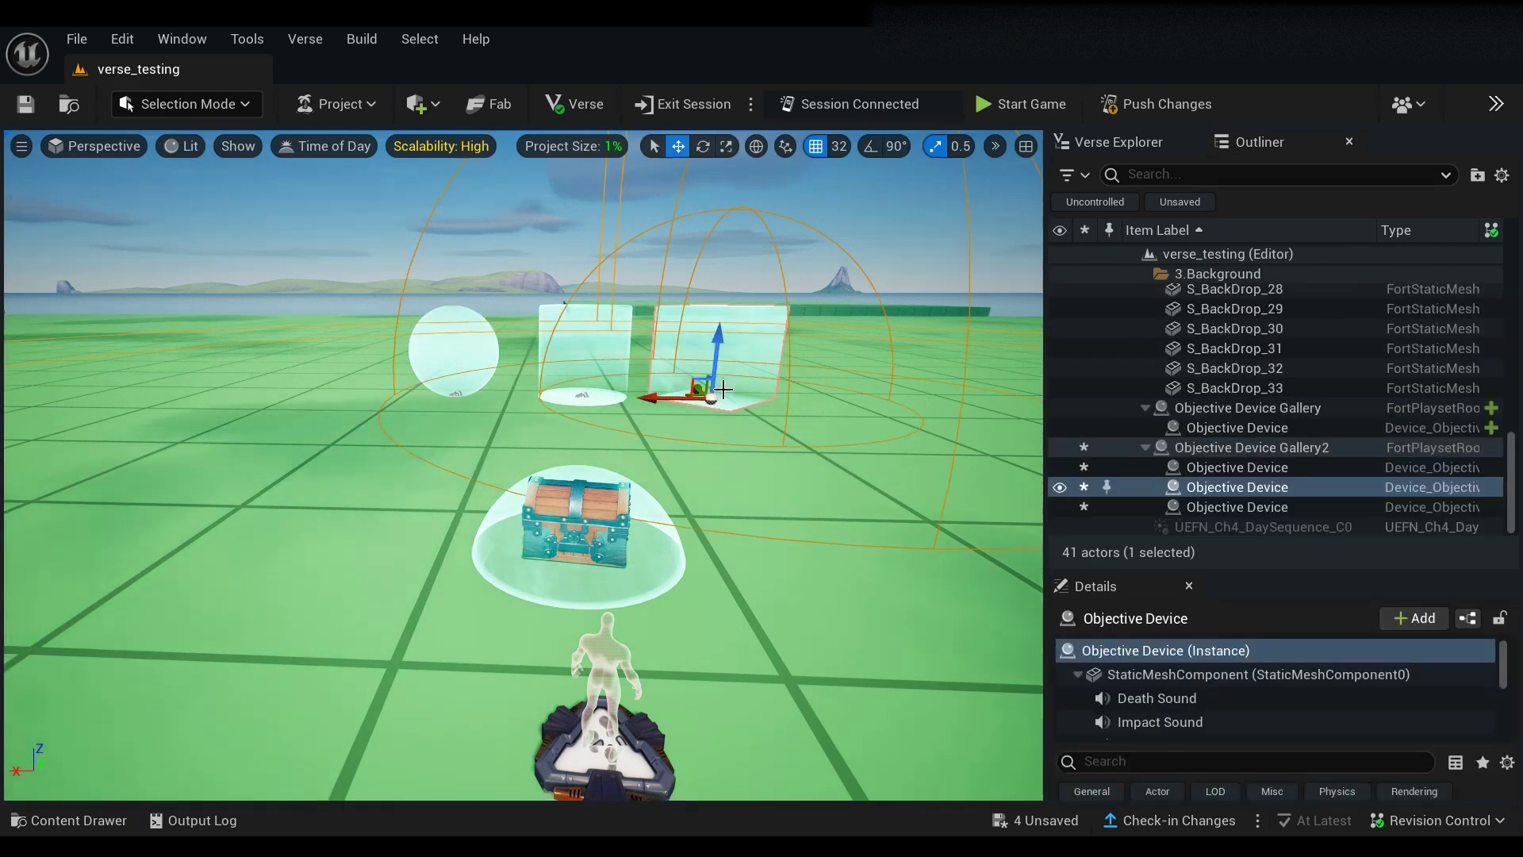
key(Delete)
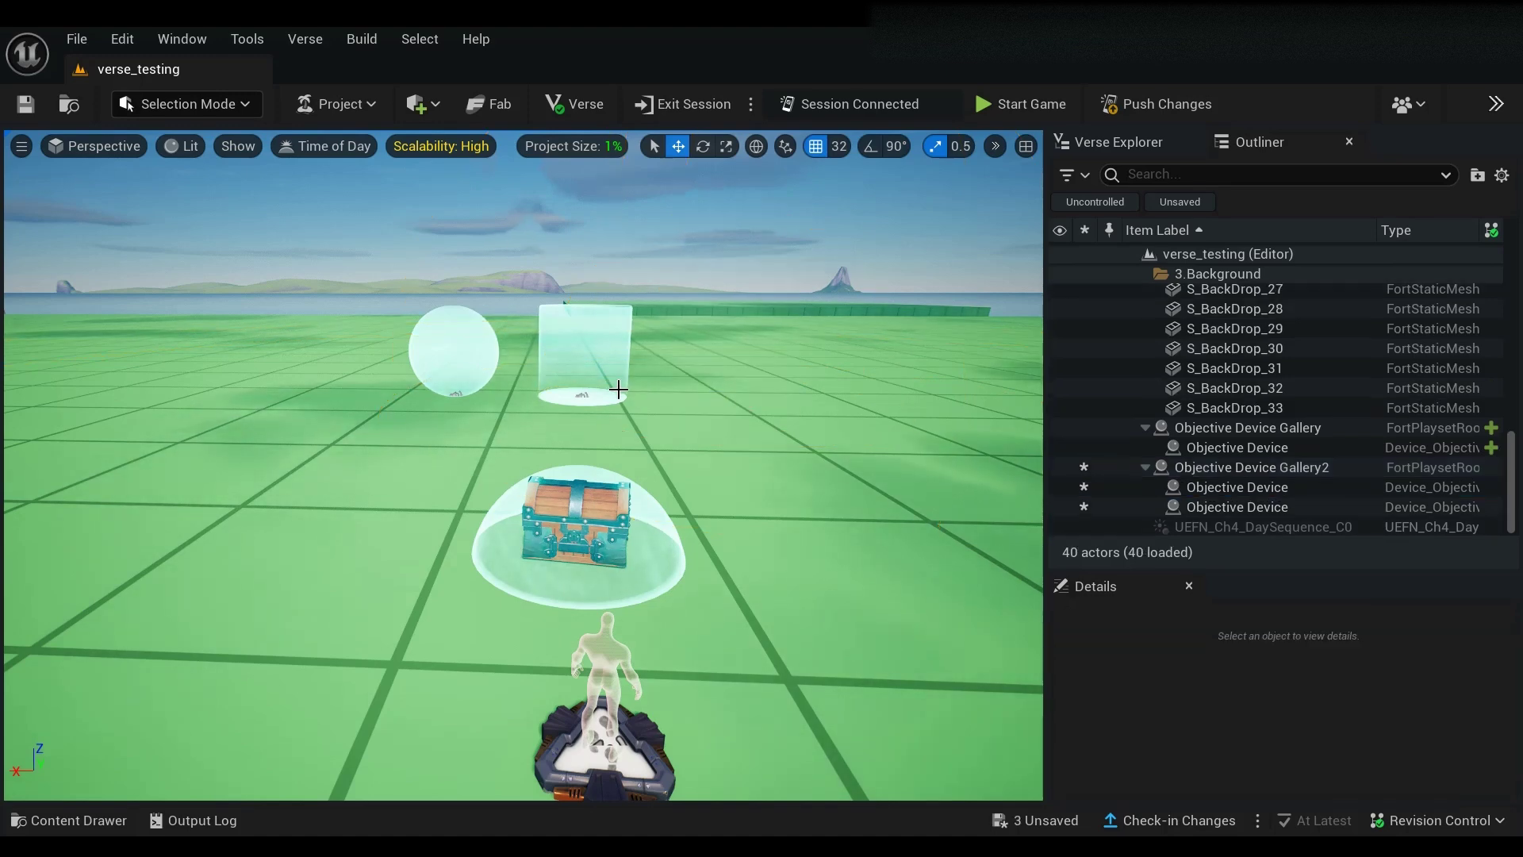
click(587, 395)
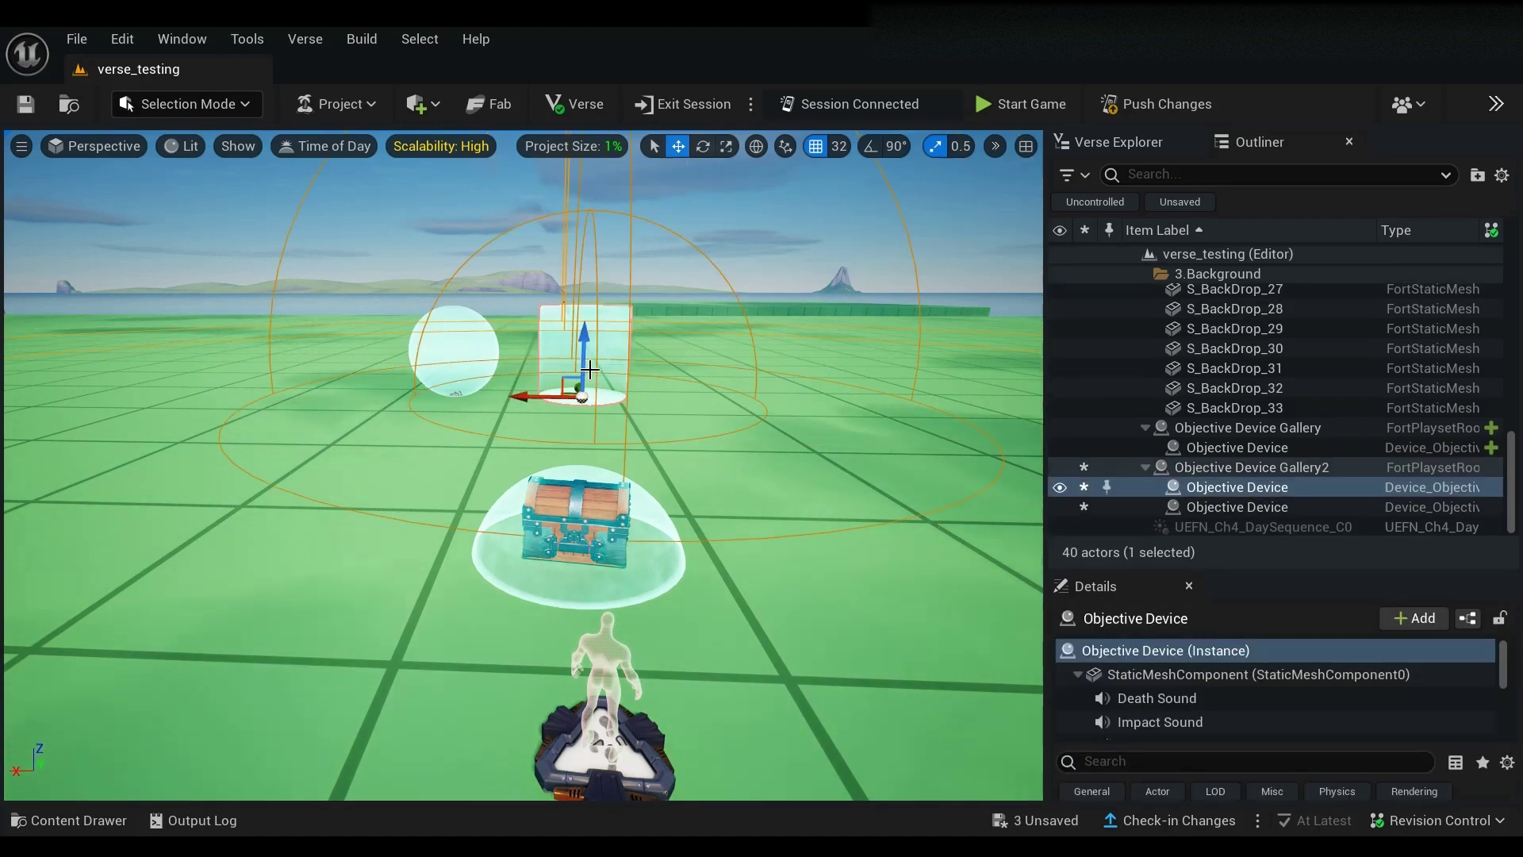
key(Delete)
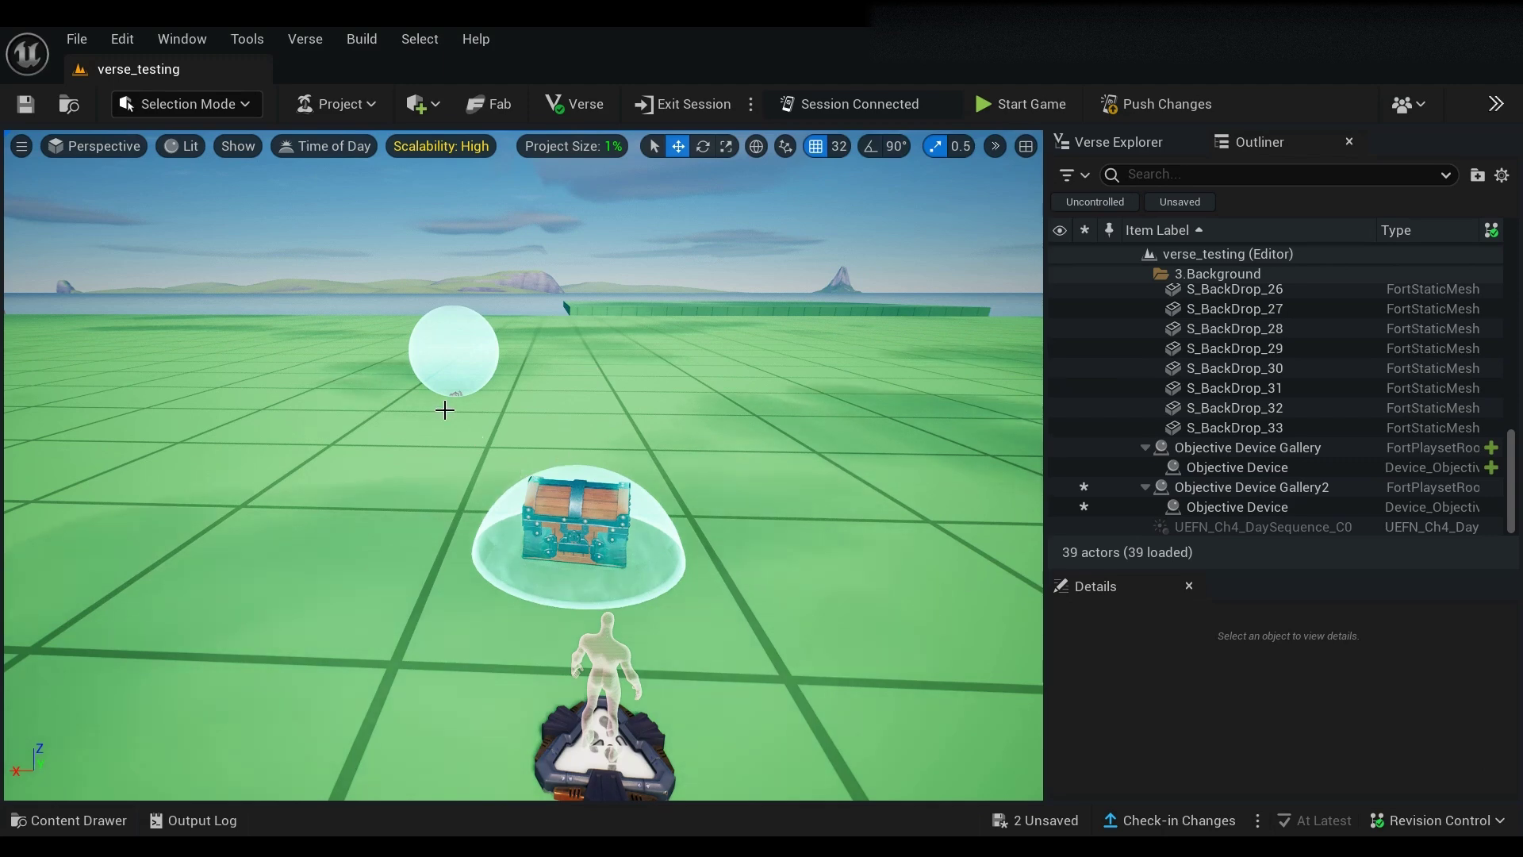
- Move the sphere-shaped Objective Device along the ground to beside the treasure chest, at about Y -584
click(456, 389)
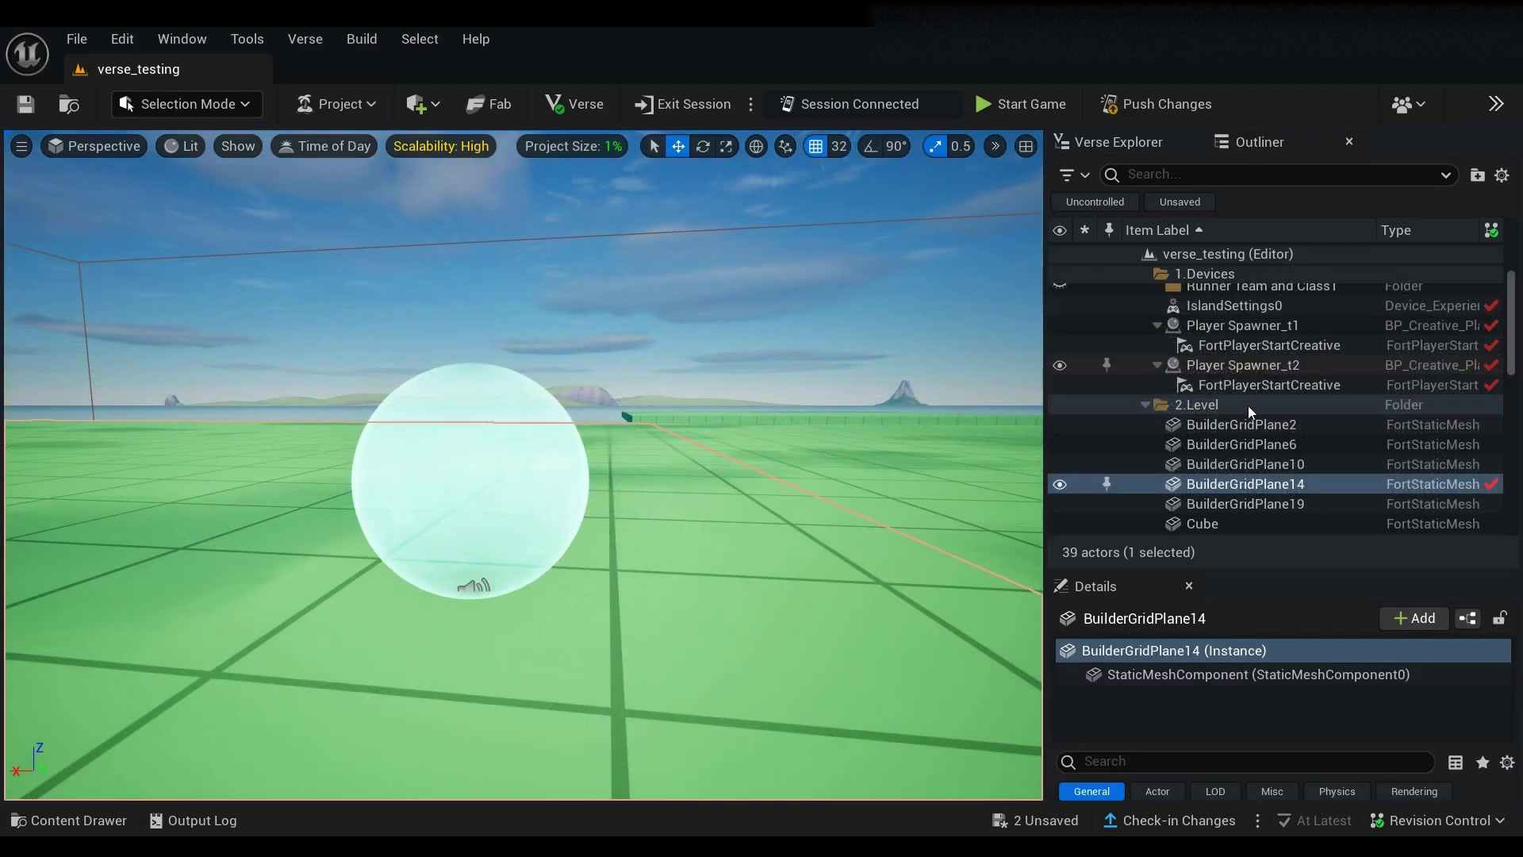
scroll(1250, 410, down, 2)
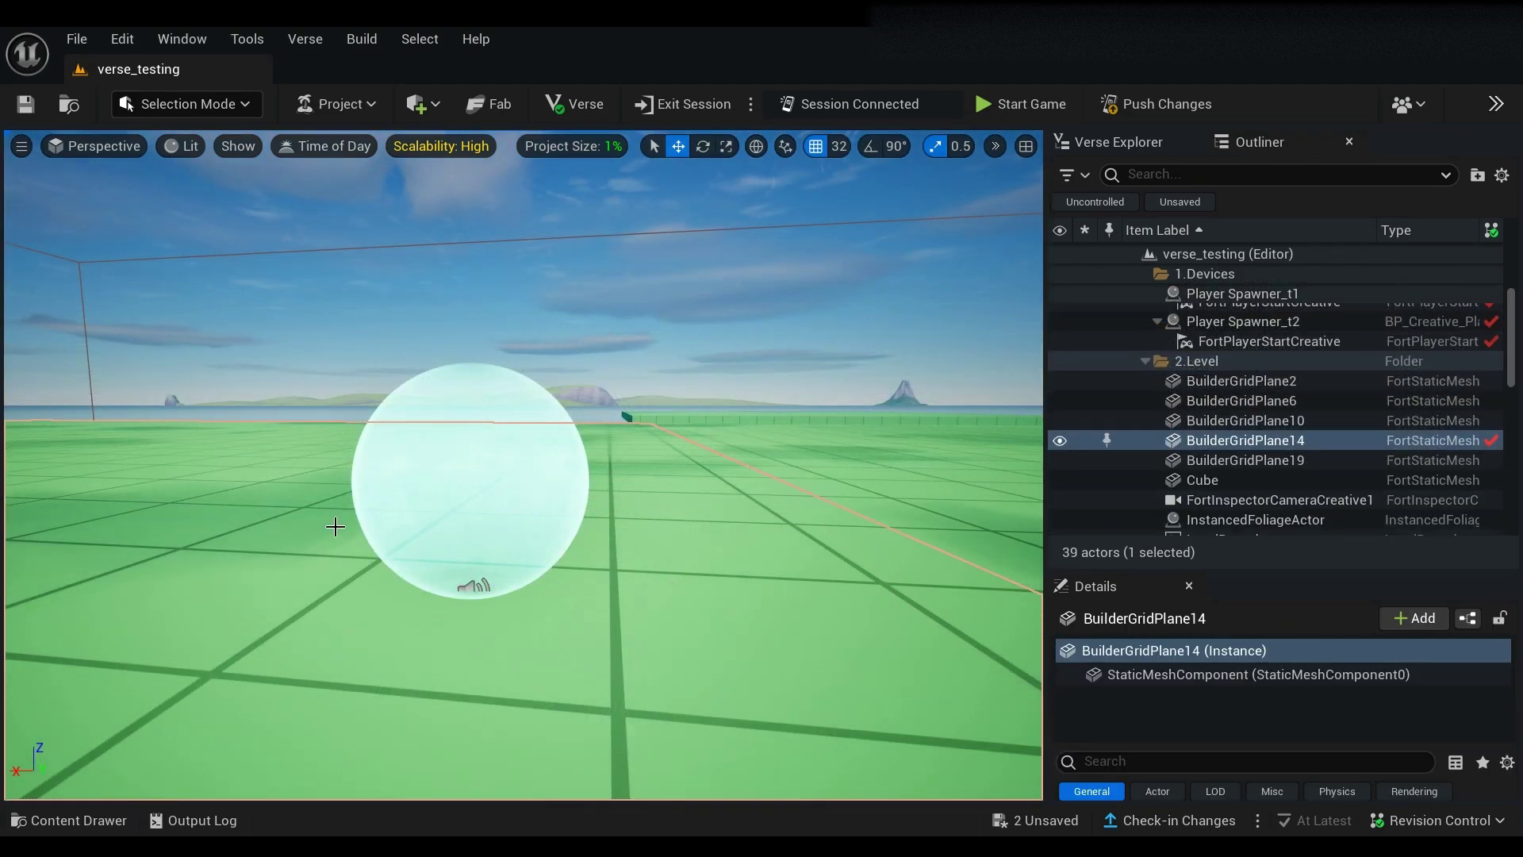
click(476, 585)
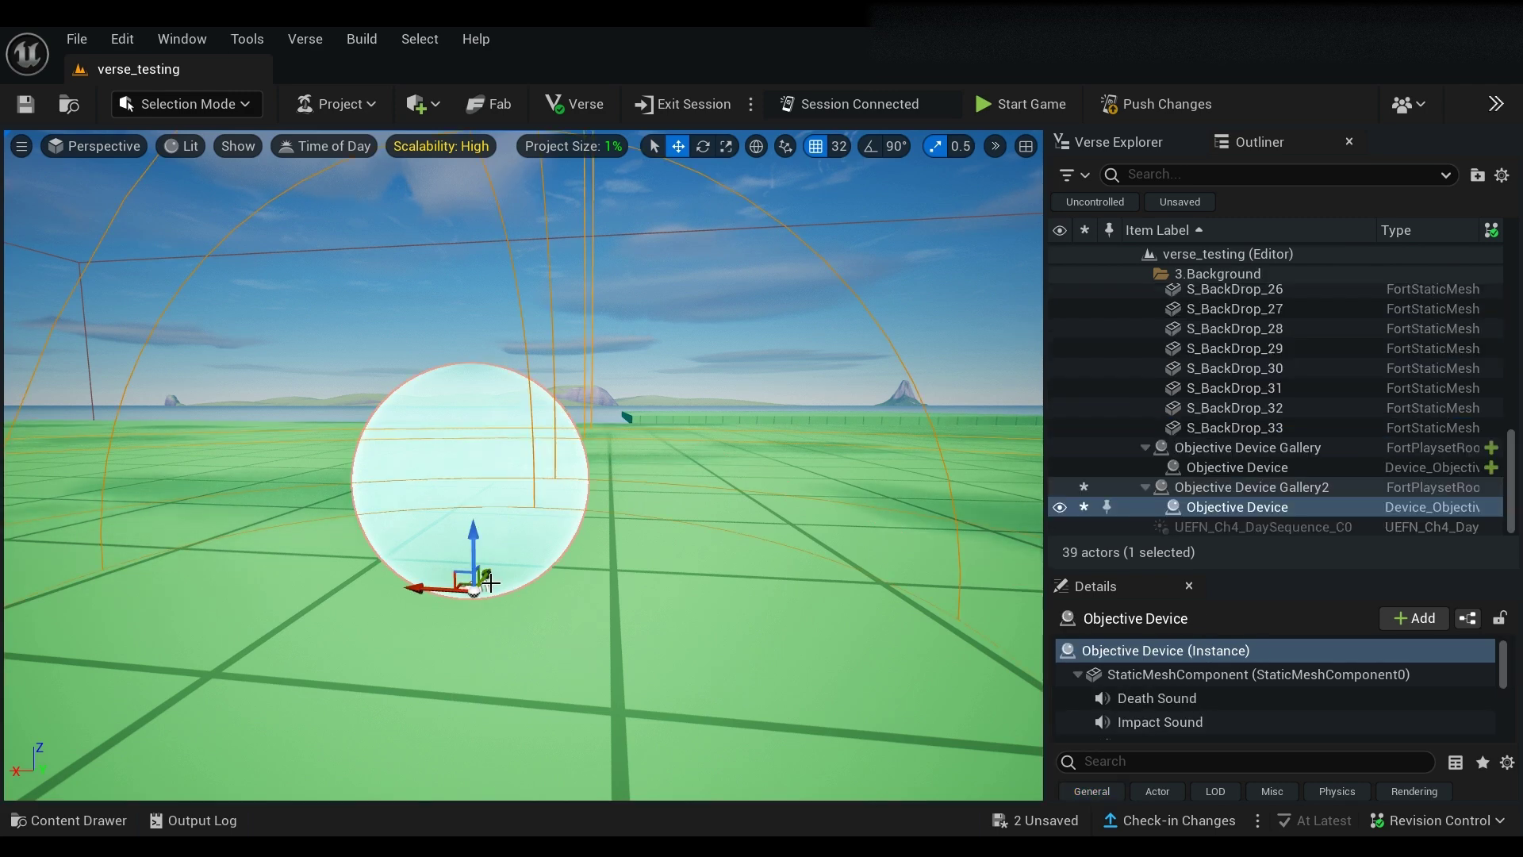
drag(490, 580, 384, 636)
scroll(396, 642, down, 2)
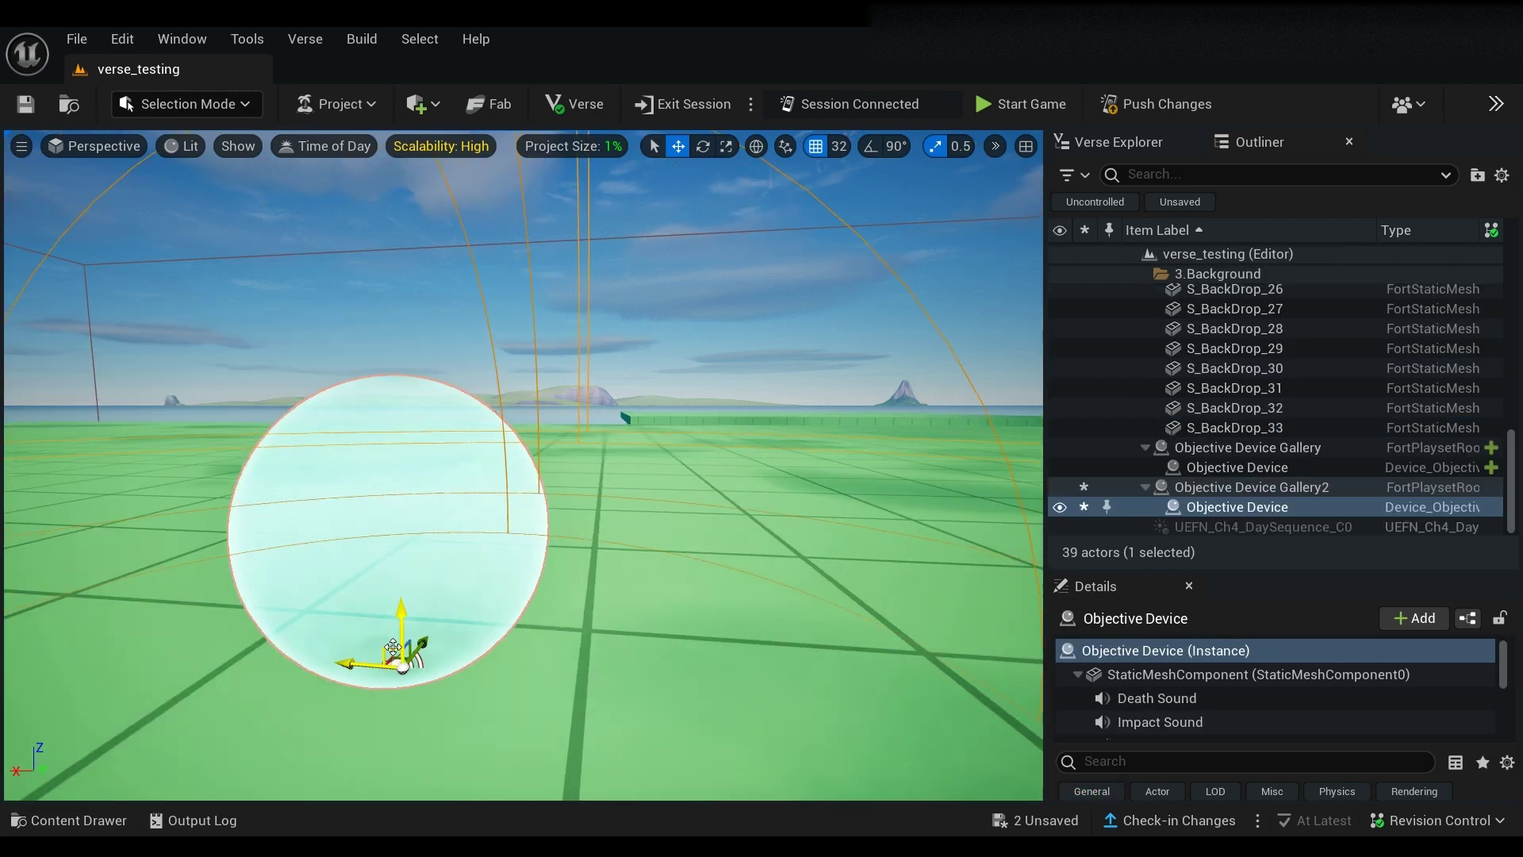
scroll(317, 698, up, 3)
scroll(291, 704, down, 4)
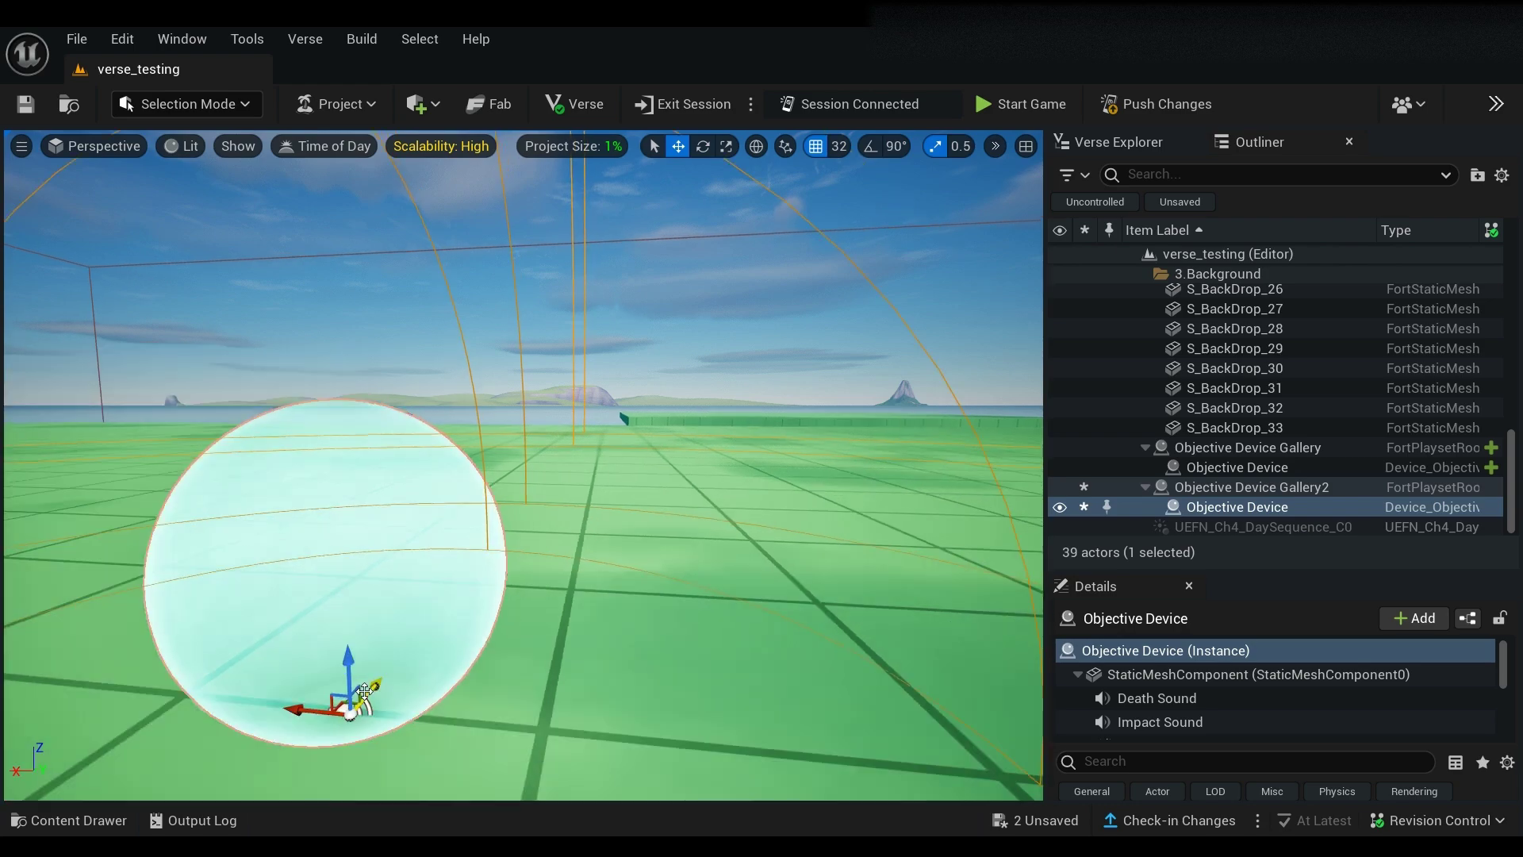
scroll(362, 687, down, 3)
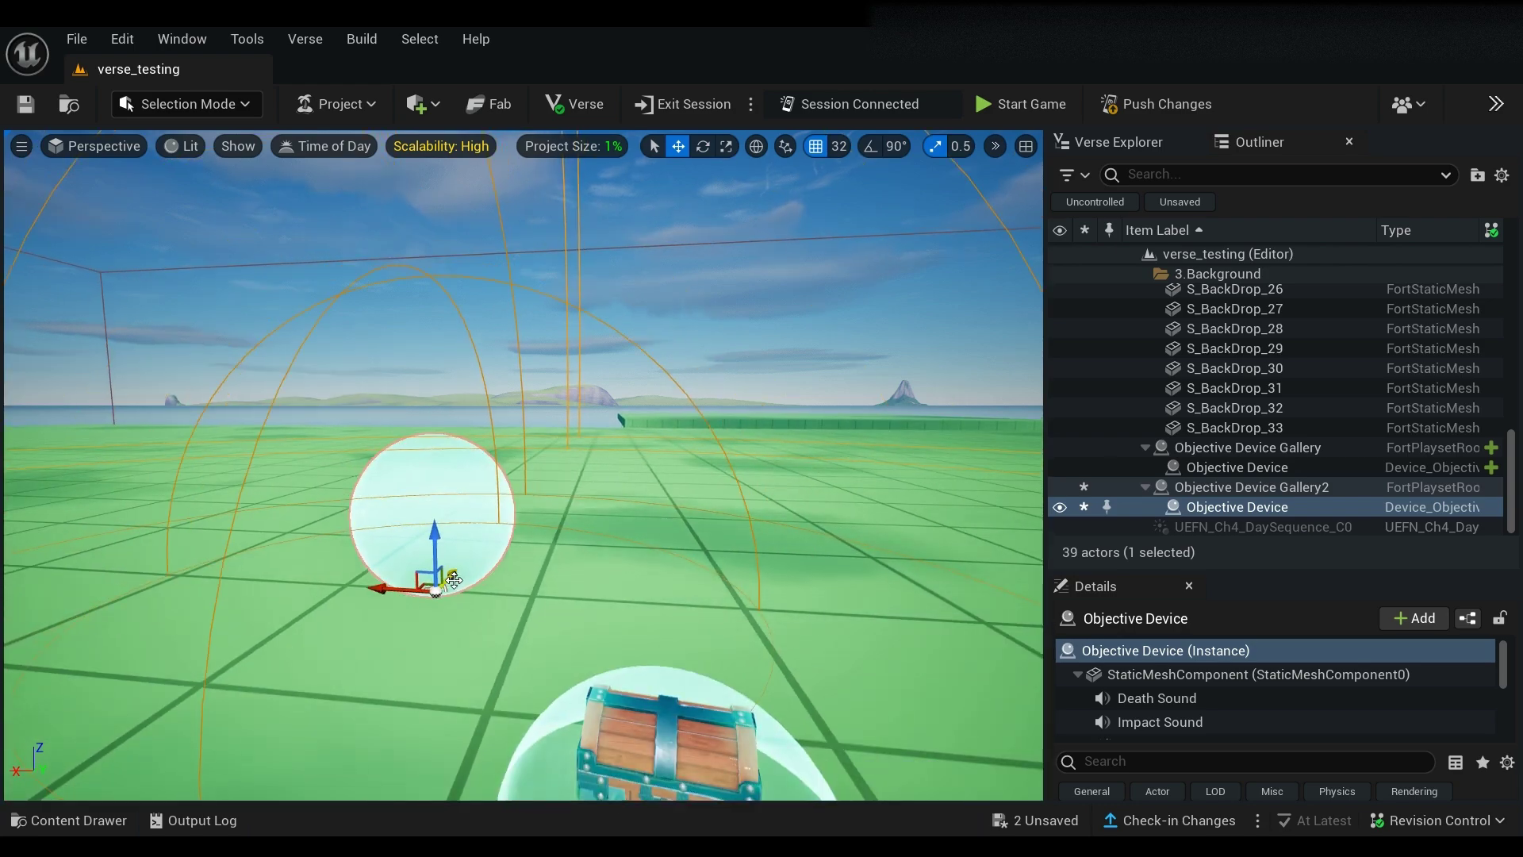
drag(452, 573, 380, 623)
scroll(373, 639, up, 2)
scroll(321, 675, down, 3)
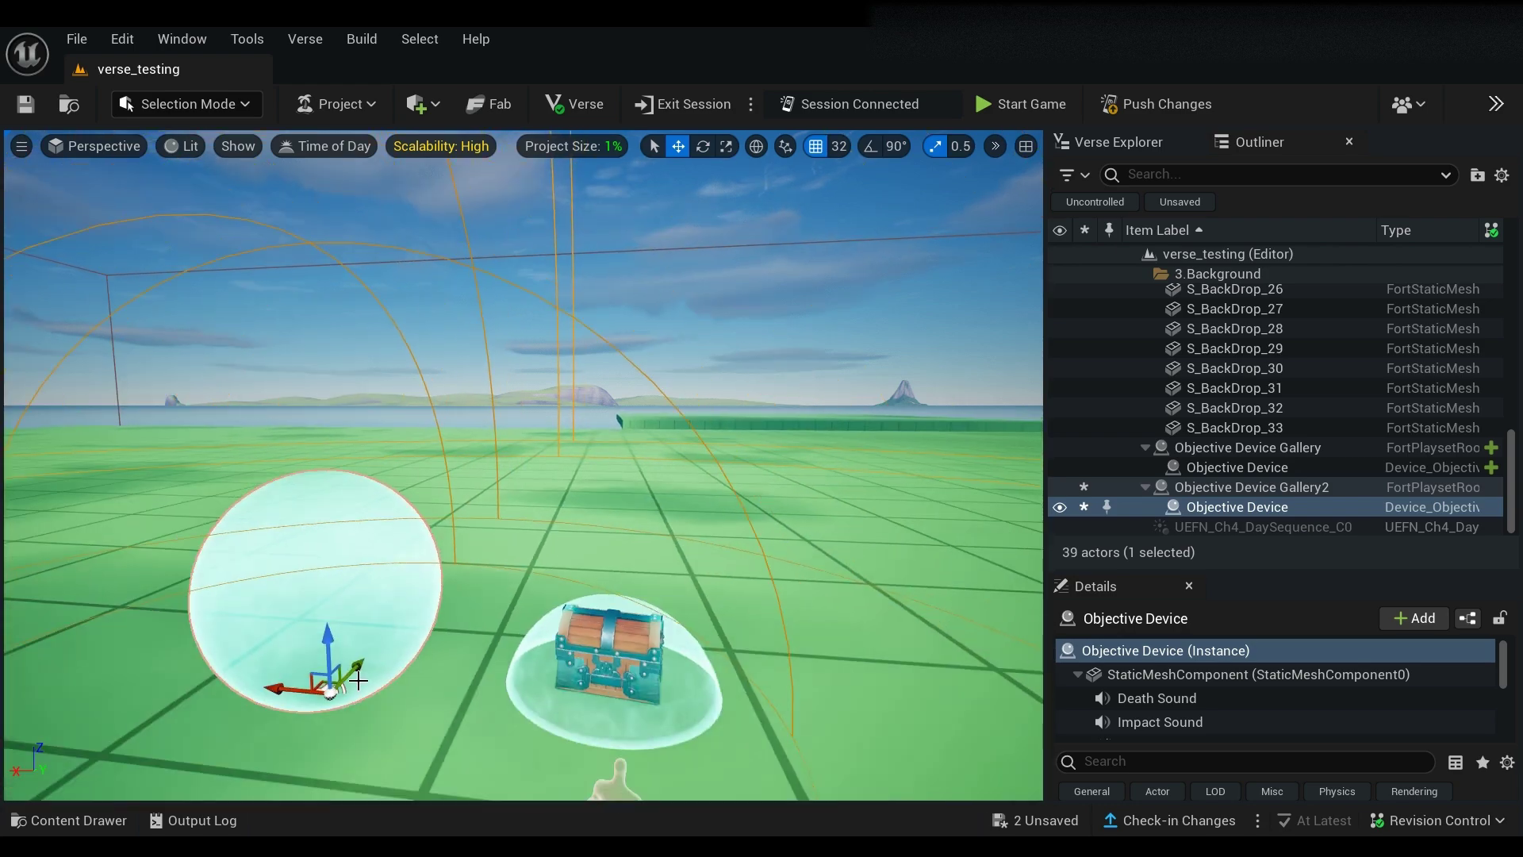
scroll(360, 676, down, 1)
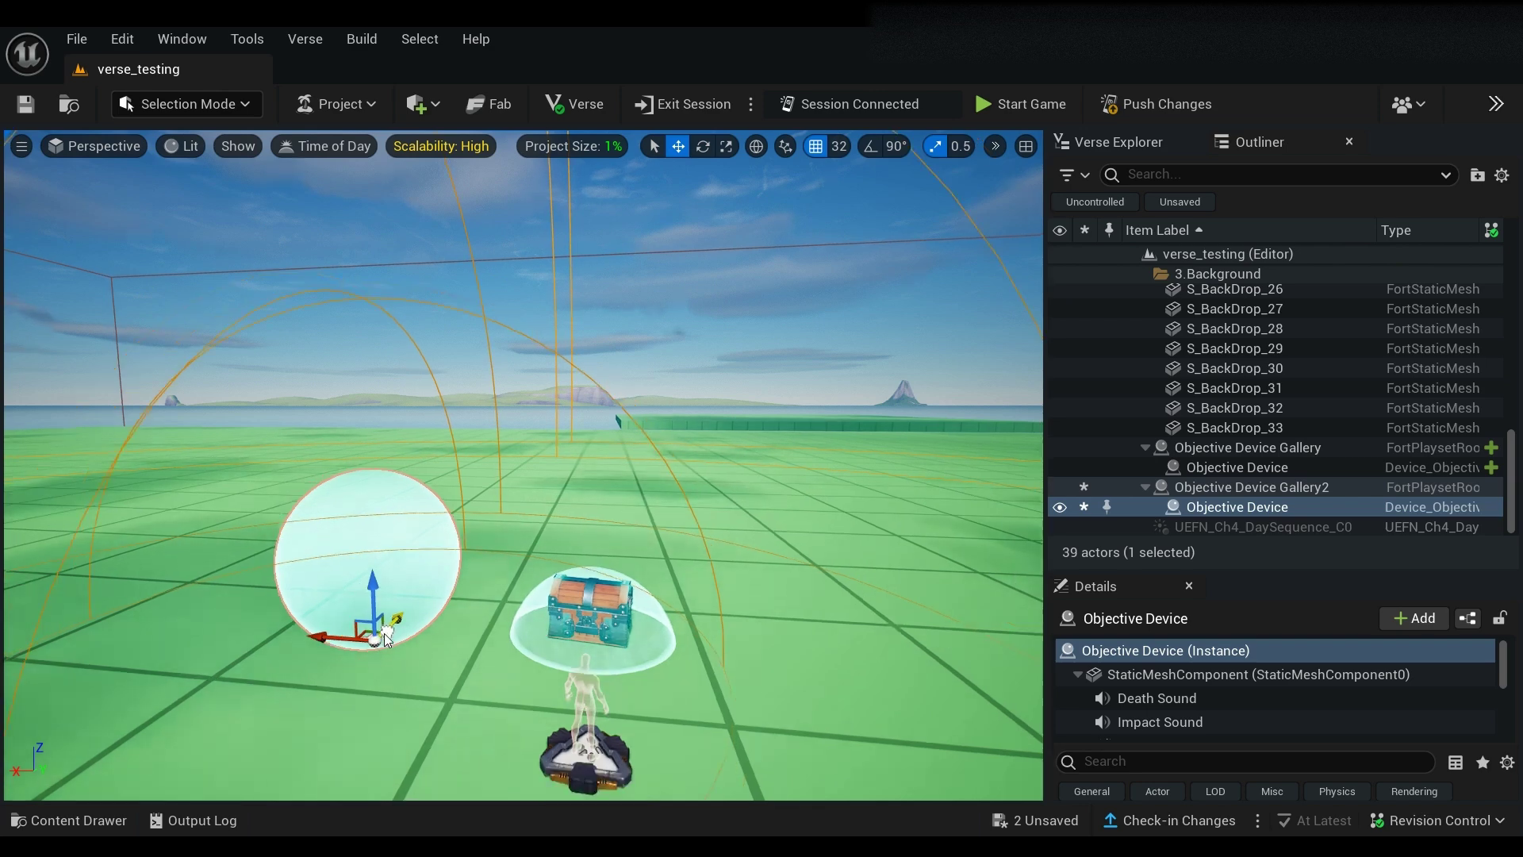
drag(385, 634, 378, 642)
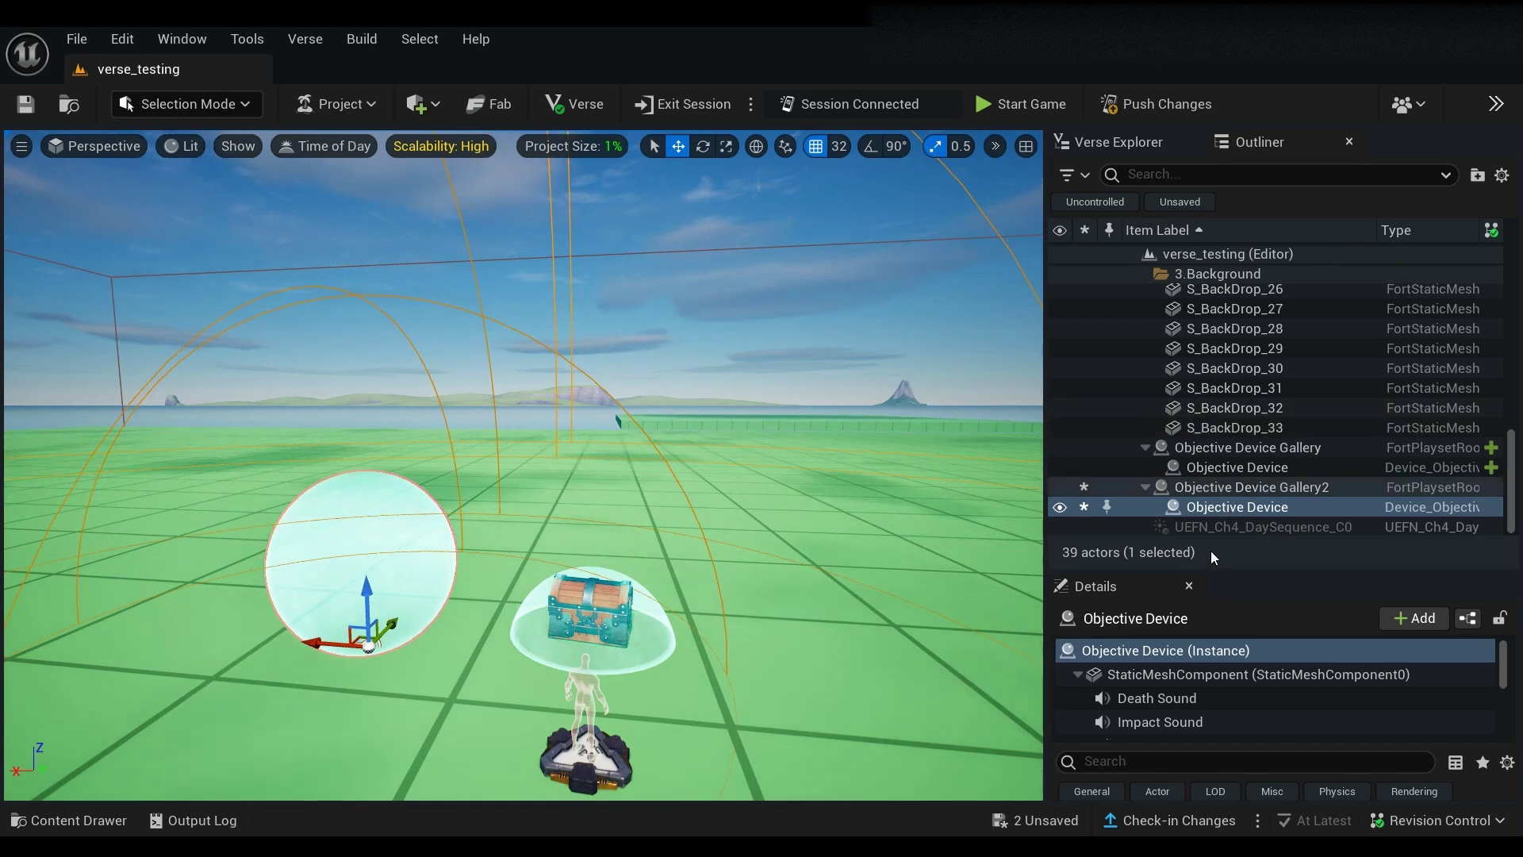
- Enlarge the Details area for the selected sphere Objective Device by shrinking the Outliner
drag(1211, 570, 1229, 255)
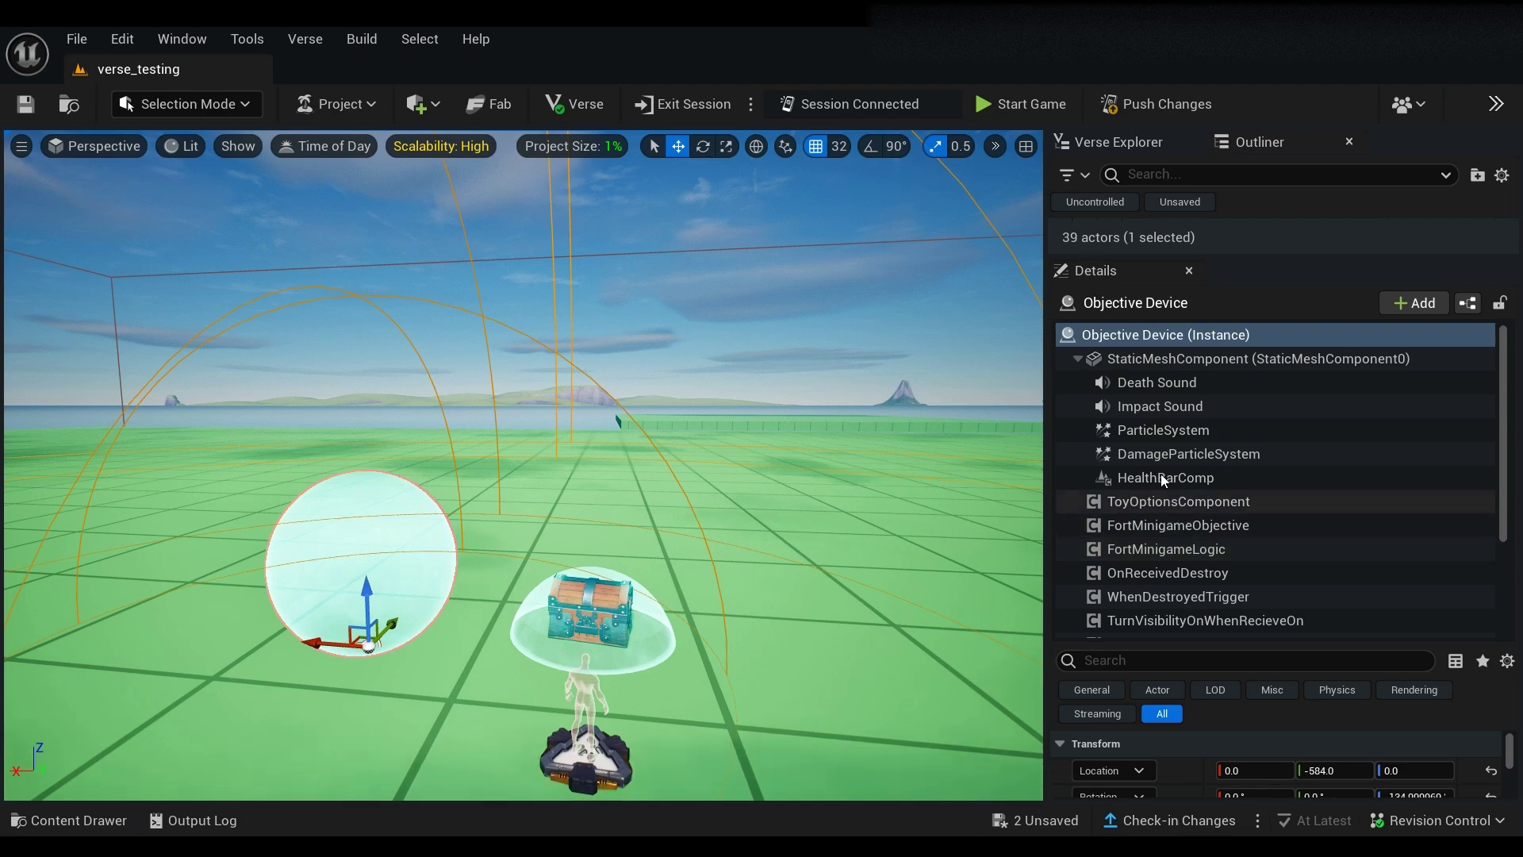
- Add a Static Mesh component to the sphere Objective Device and name it Coin
scroll(1194, 492, down, 3)
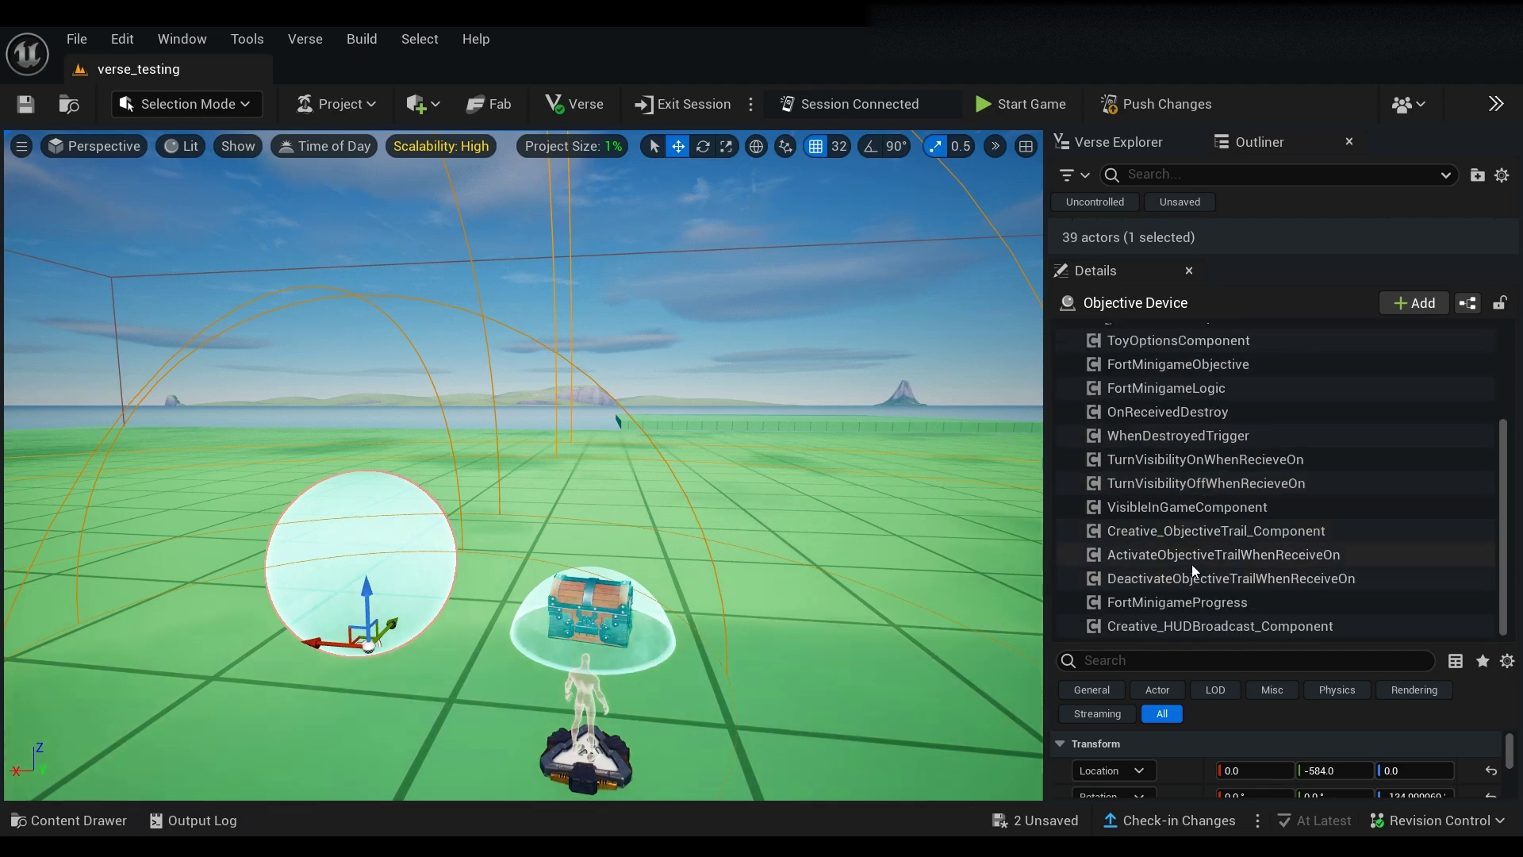
scroll(1192, 555, up, 3)
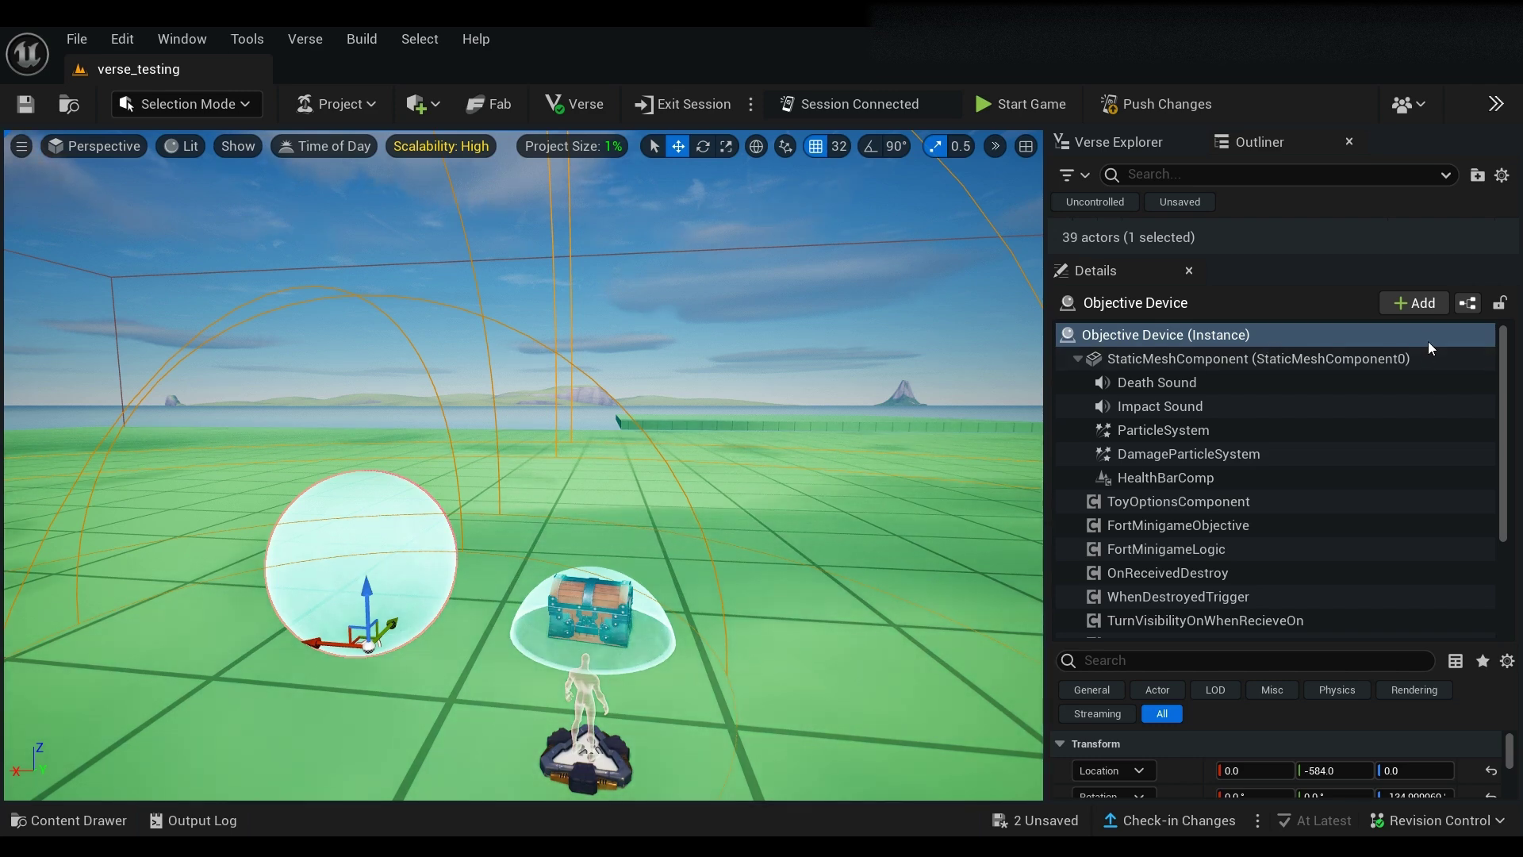
click(1429, 306)
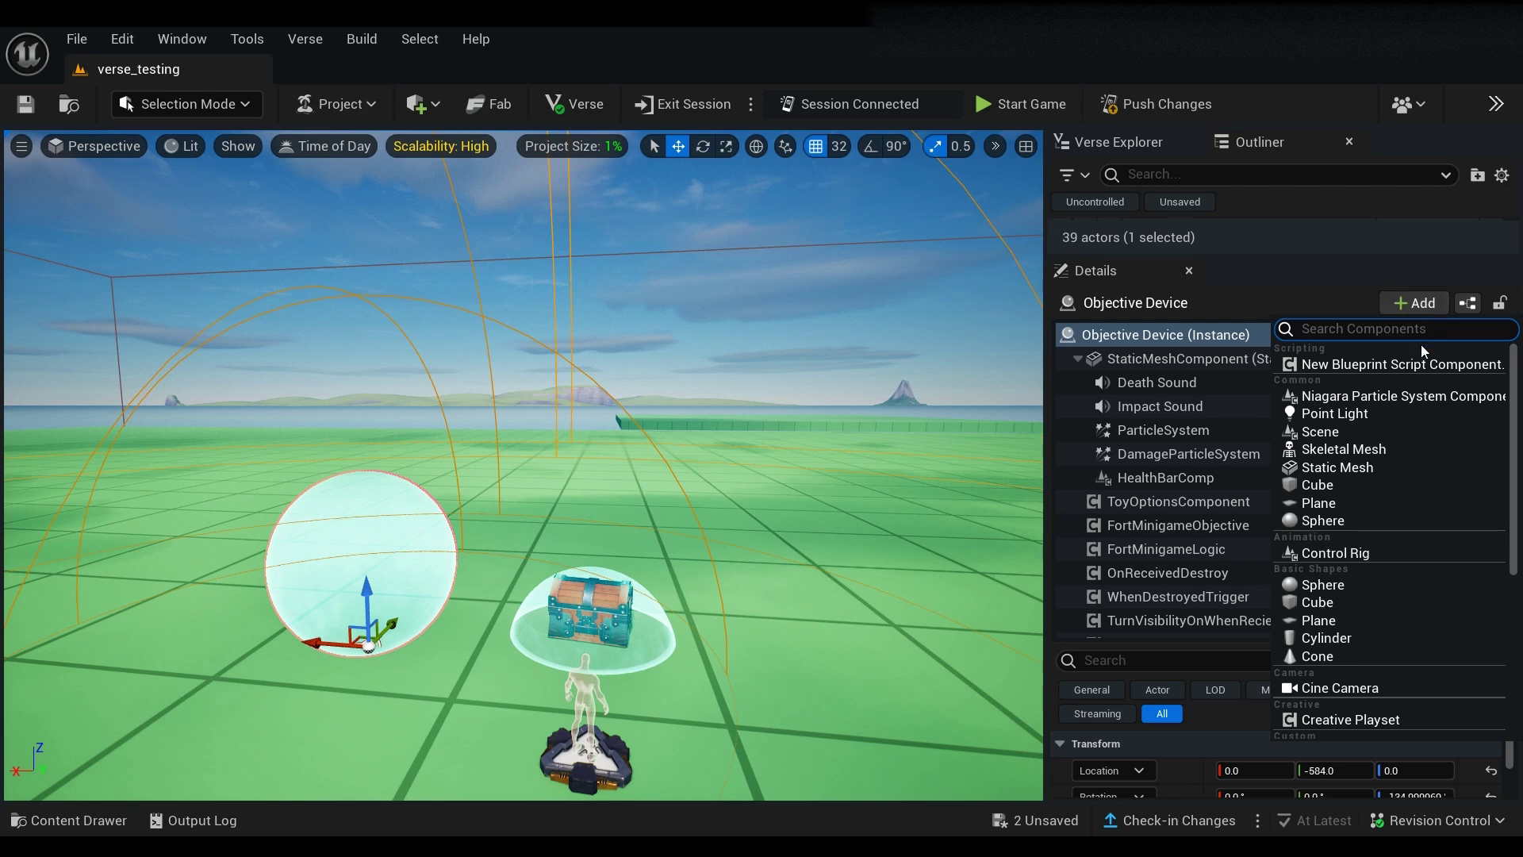
click(1406, 468)
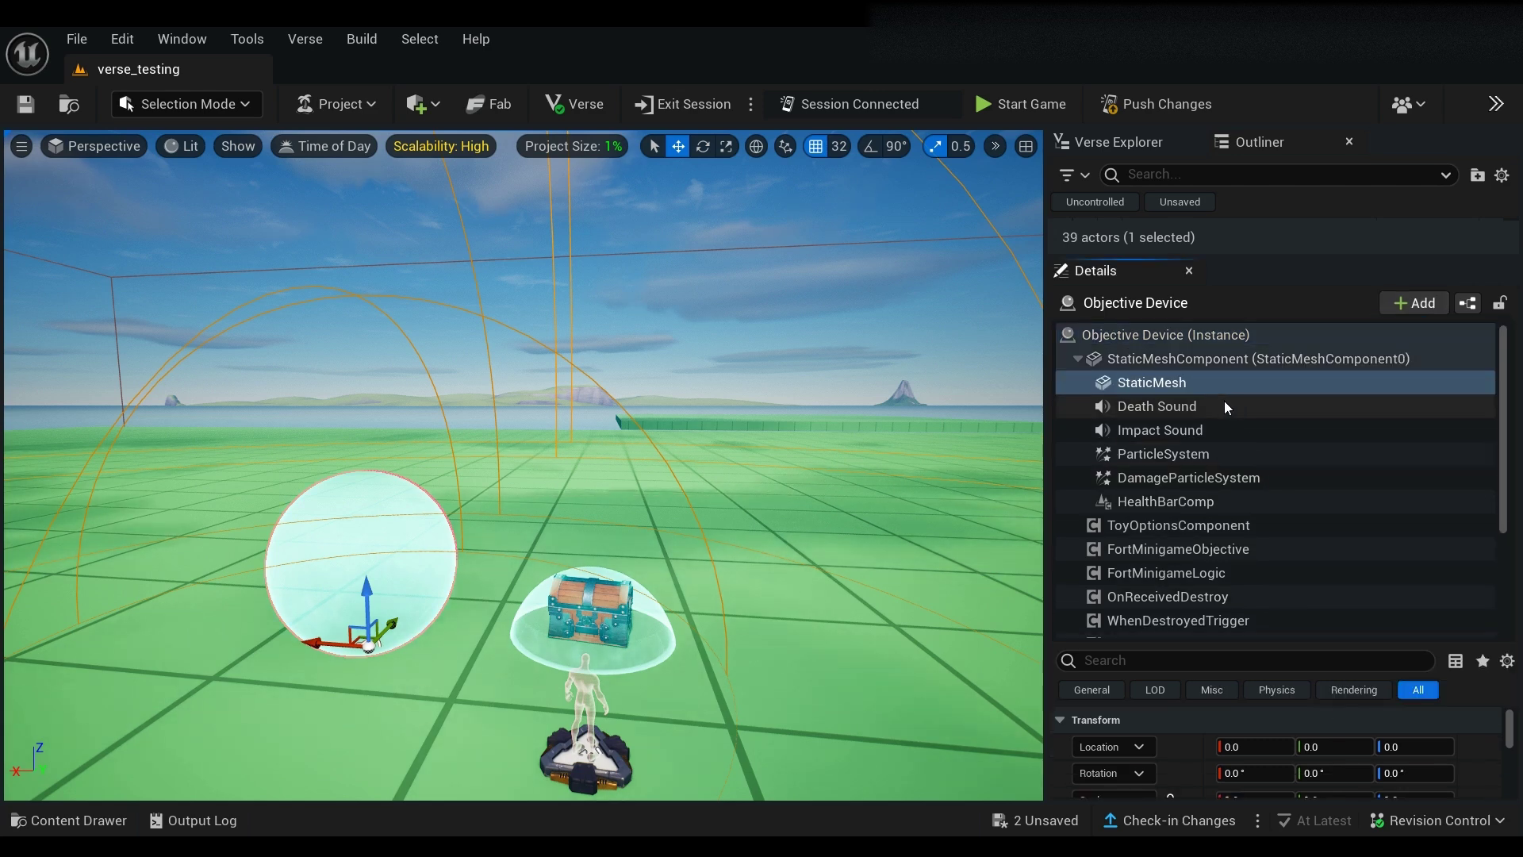
click(1173, 383)
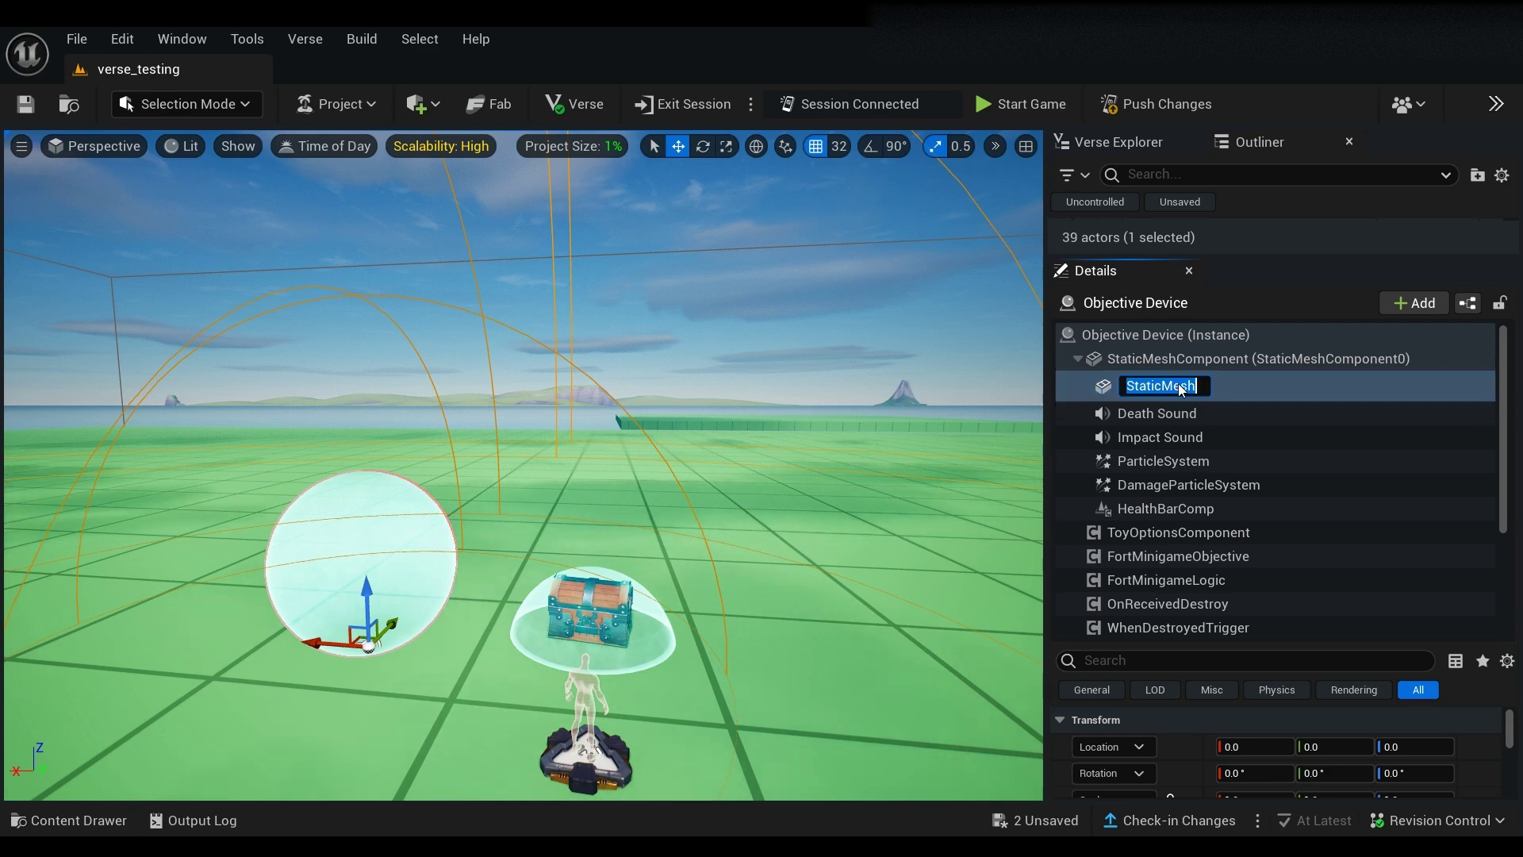
text(Coin)
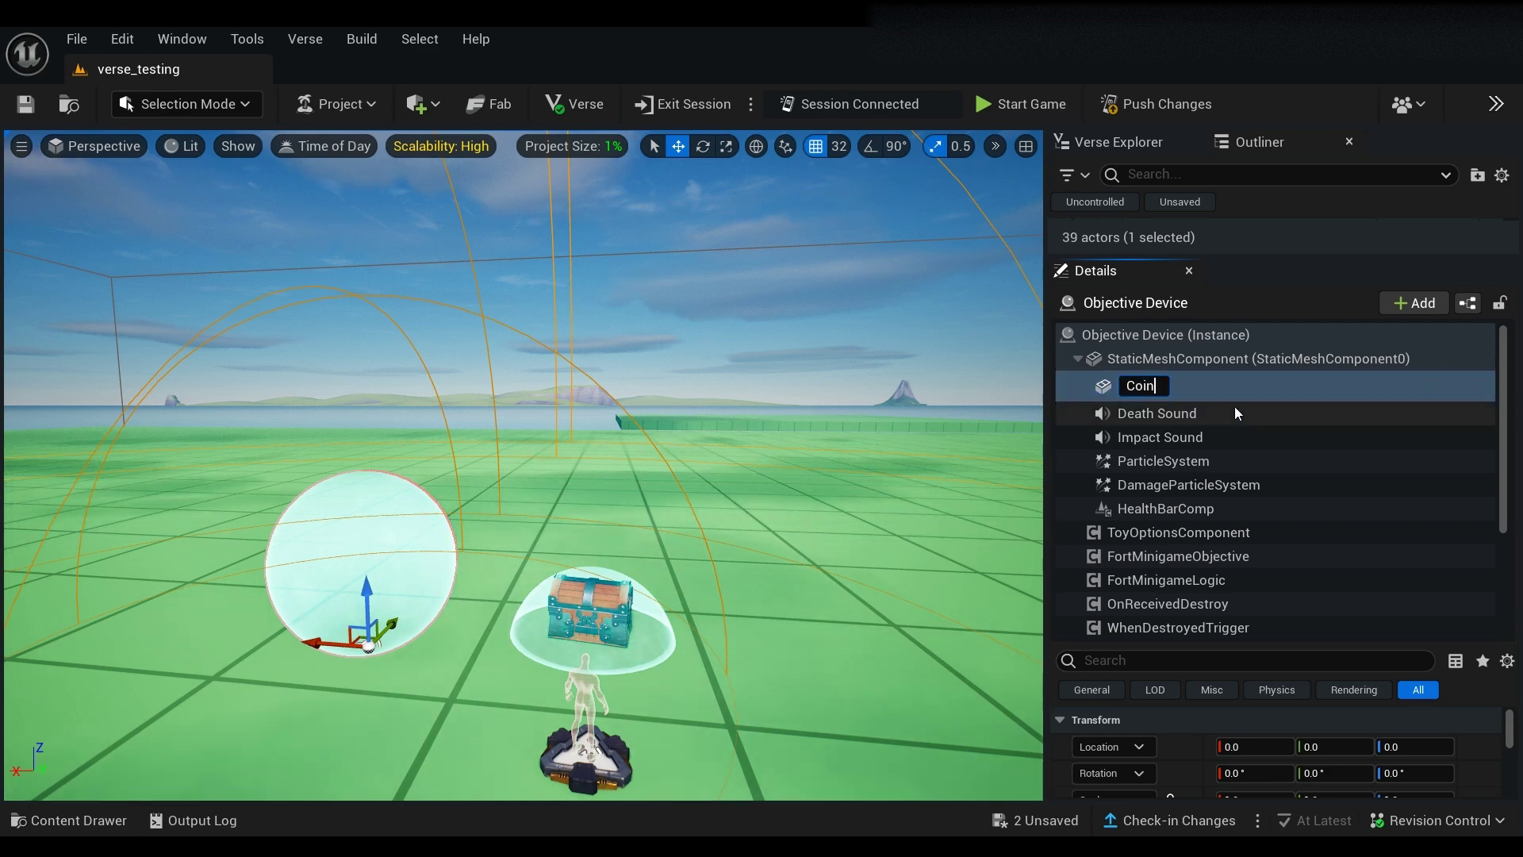
key(Return)
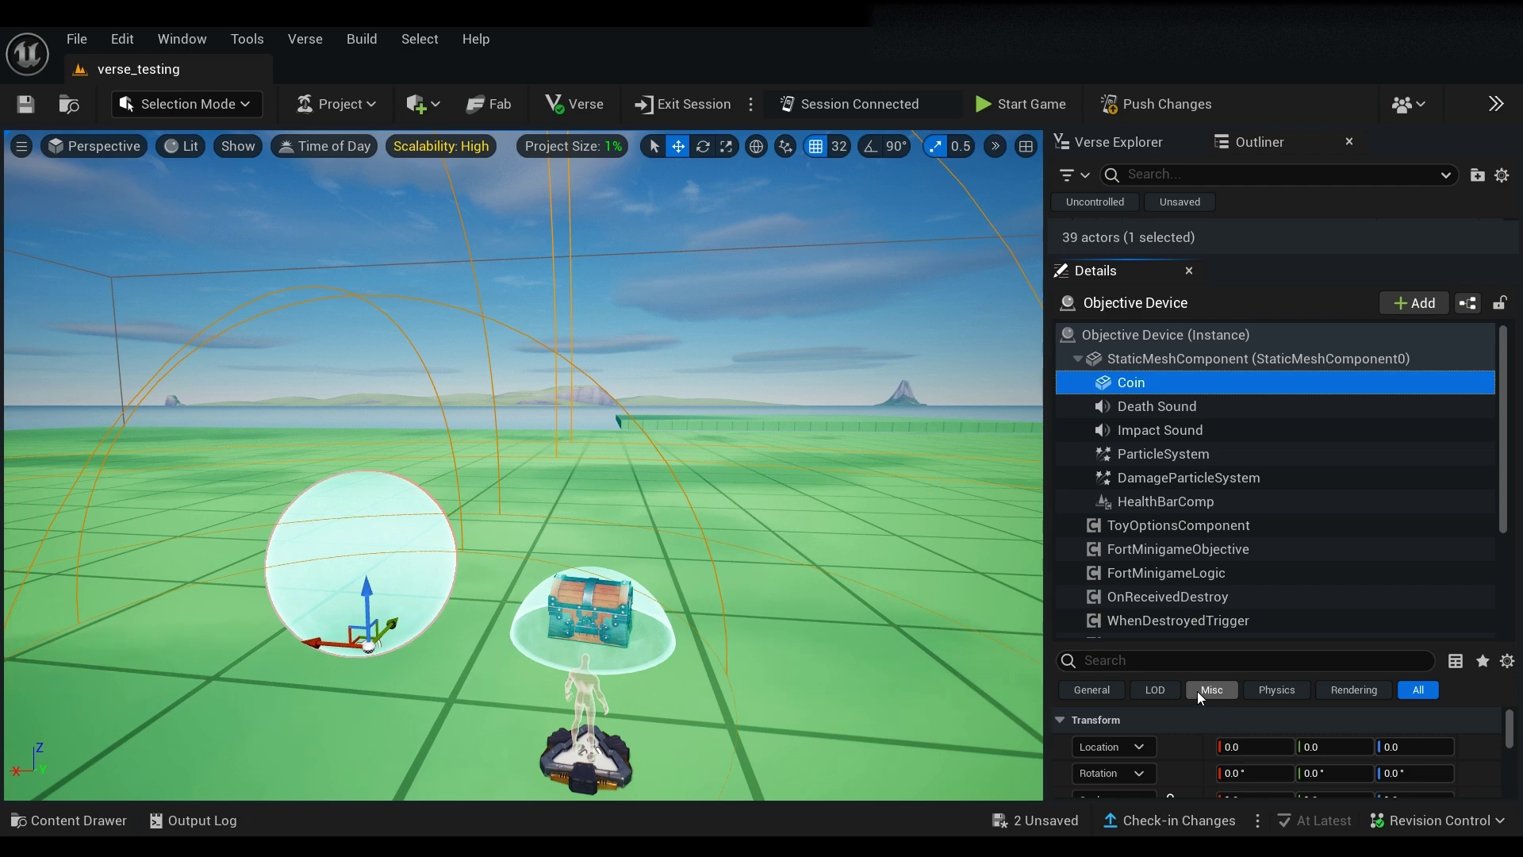
- Assign the ancient_gold_disc_Ancient_Gold mesh to the Coin component, enlarging the property area to reach the setting
drag(1201, 644, 1194, 414)
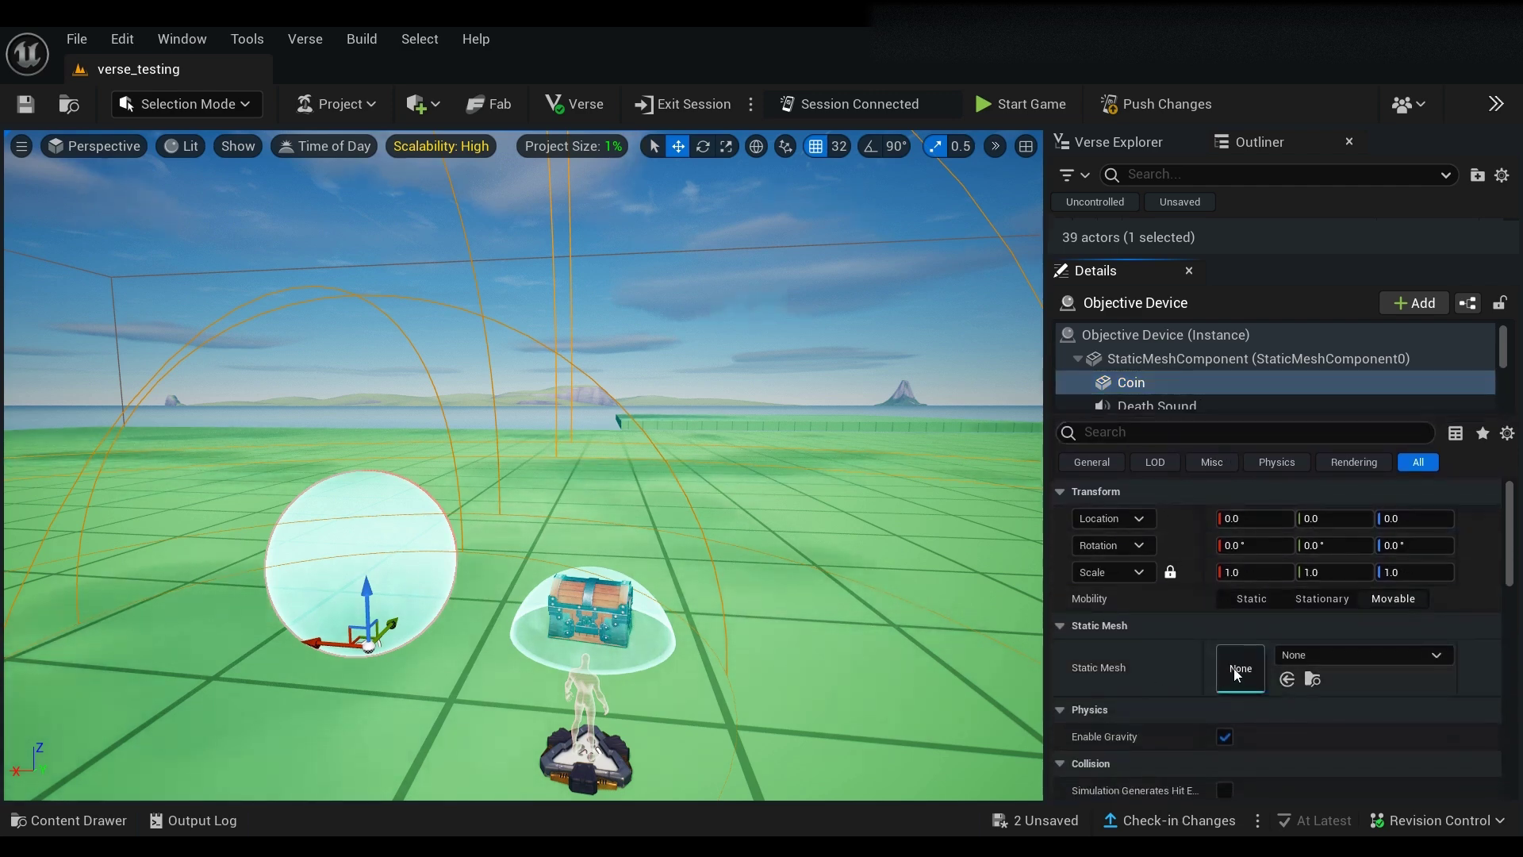
click(1334, 655)
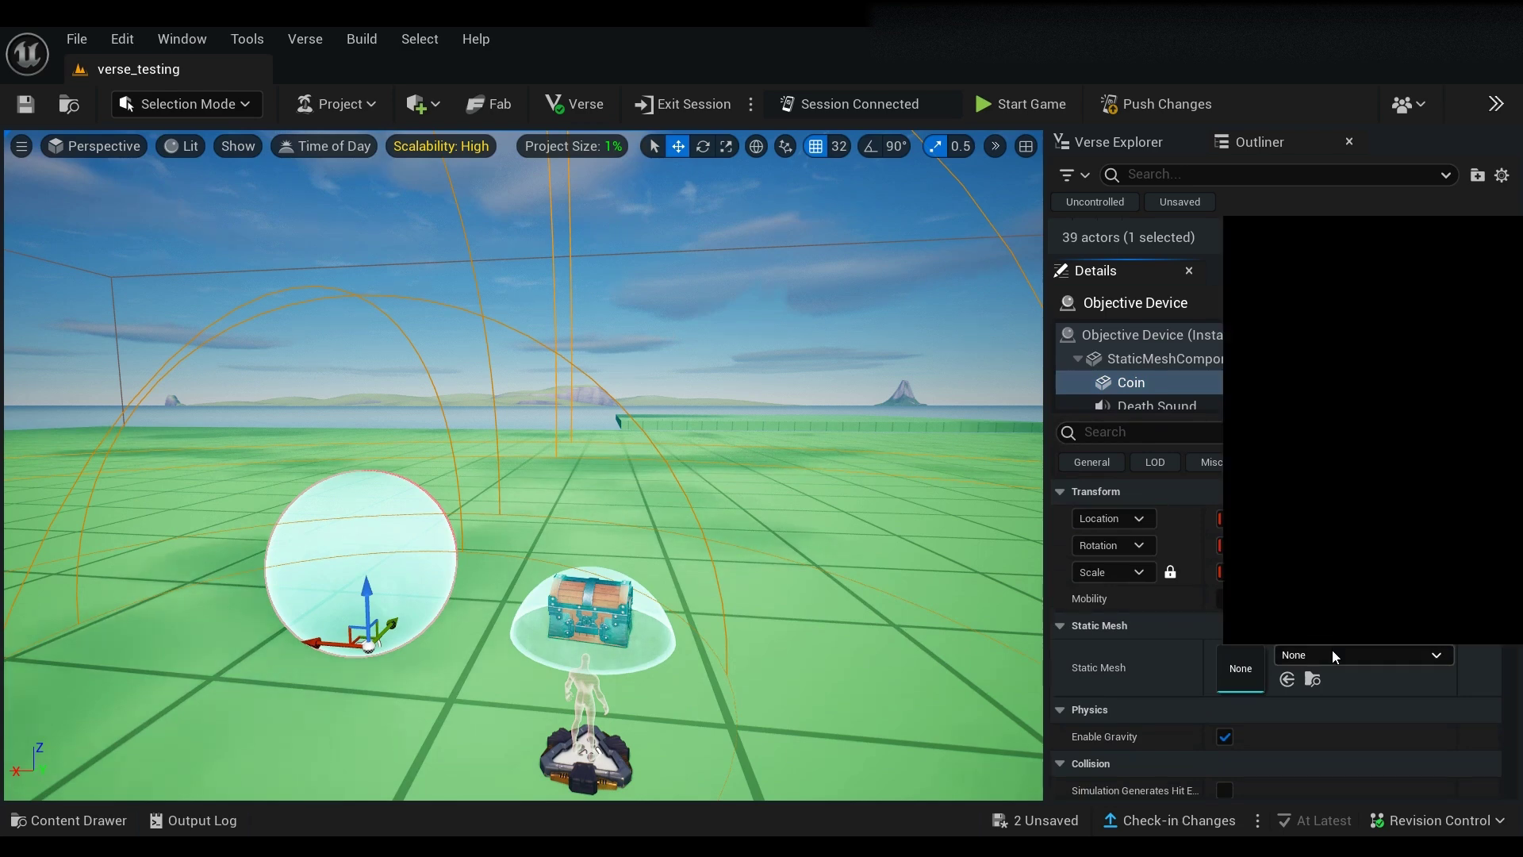
click(1289, 425)
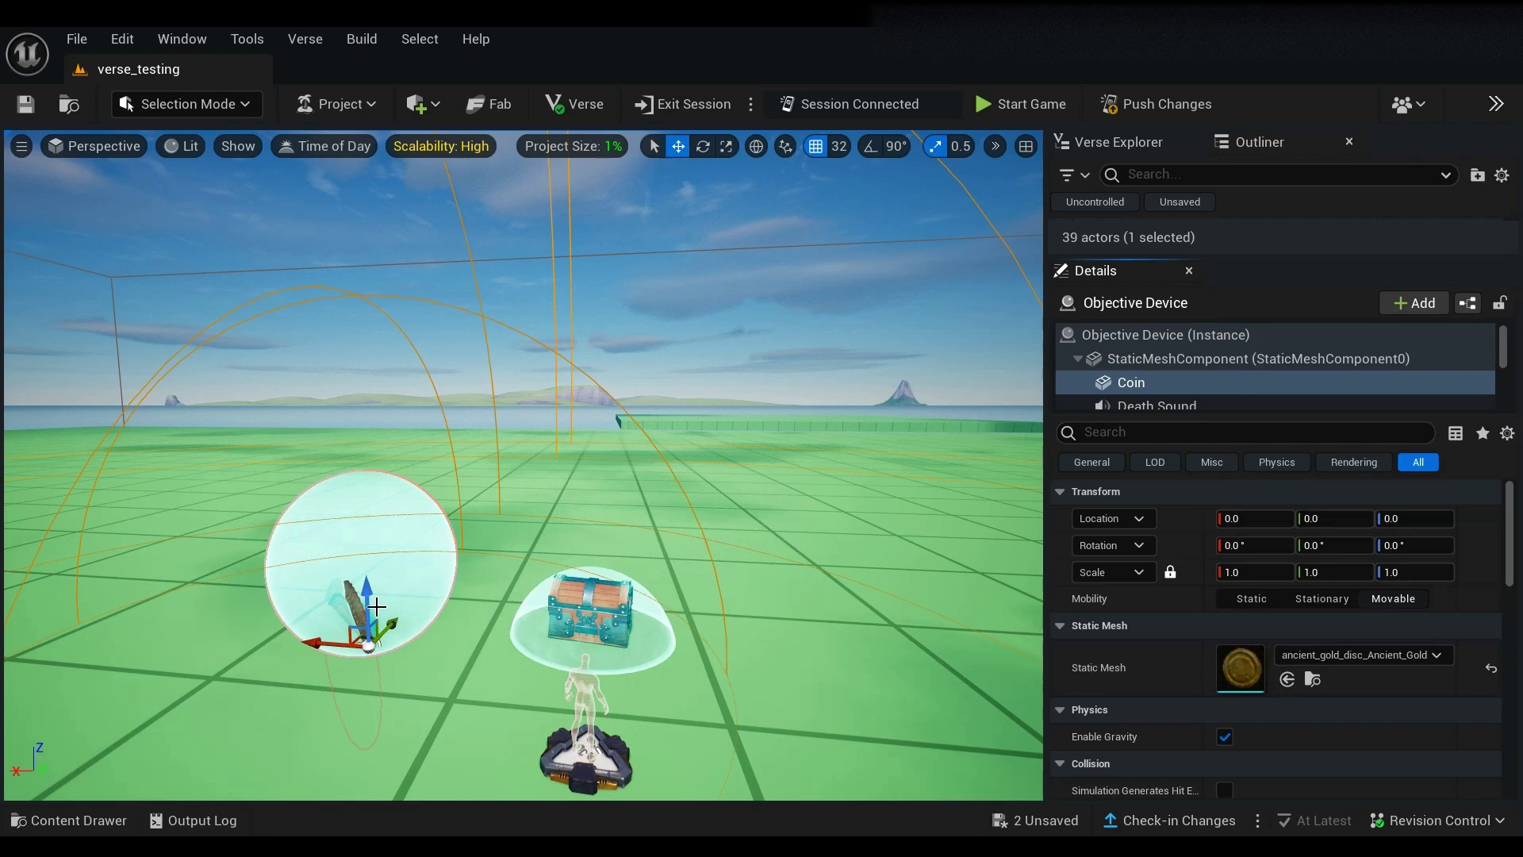
- Raise the Coin to Z 192 and rotate it about the vertical axis to about -45.7° so its face shows
drag(377, 553, 377, 526)
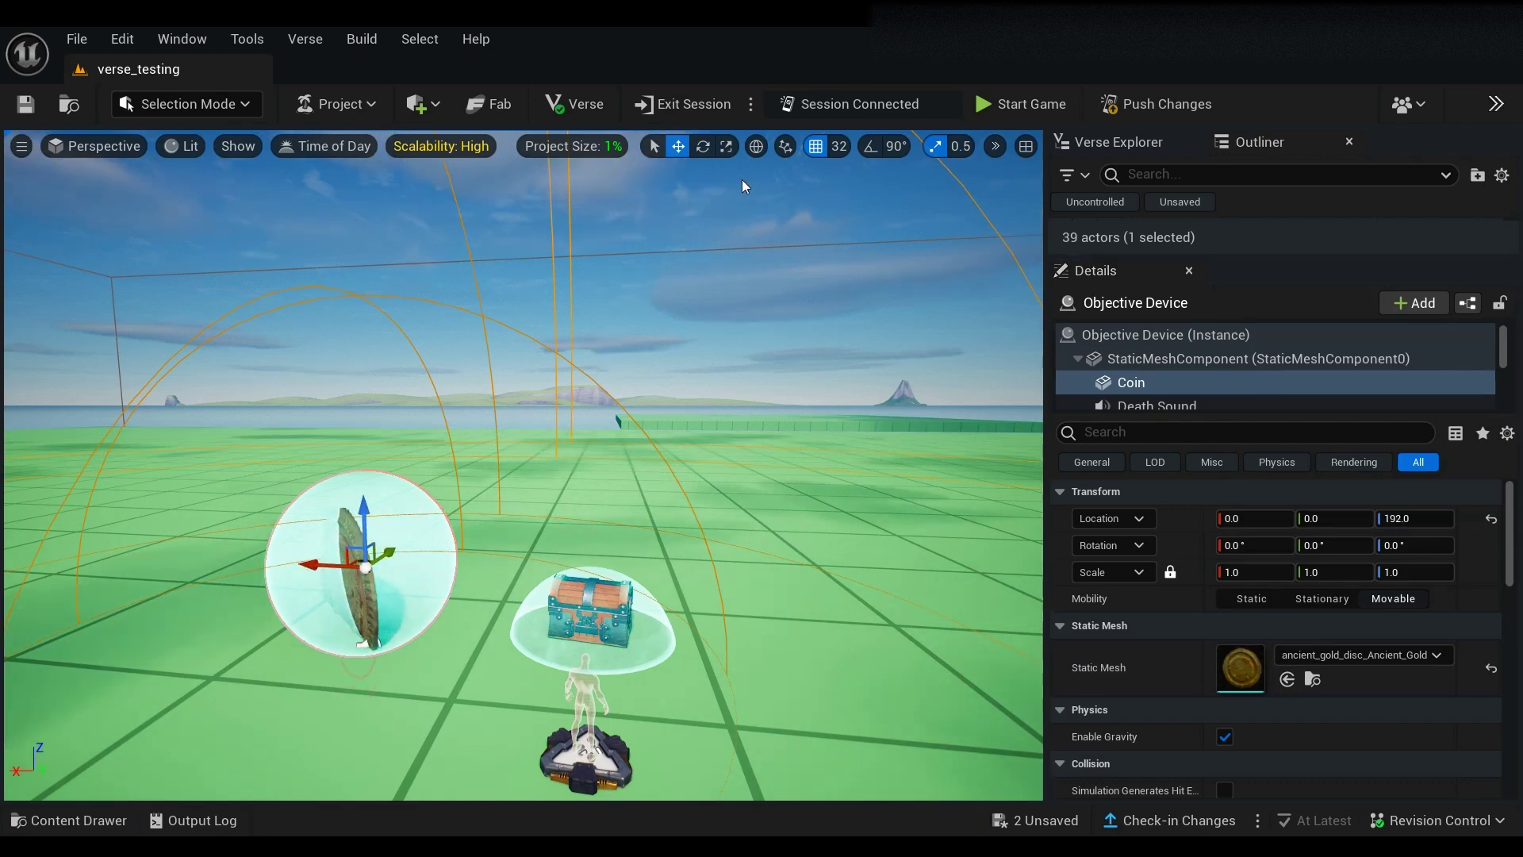
click(703, 146)
drag(421, 578, 553, 537)
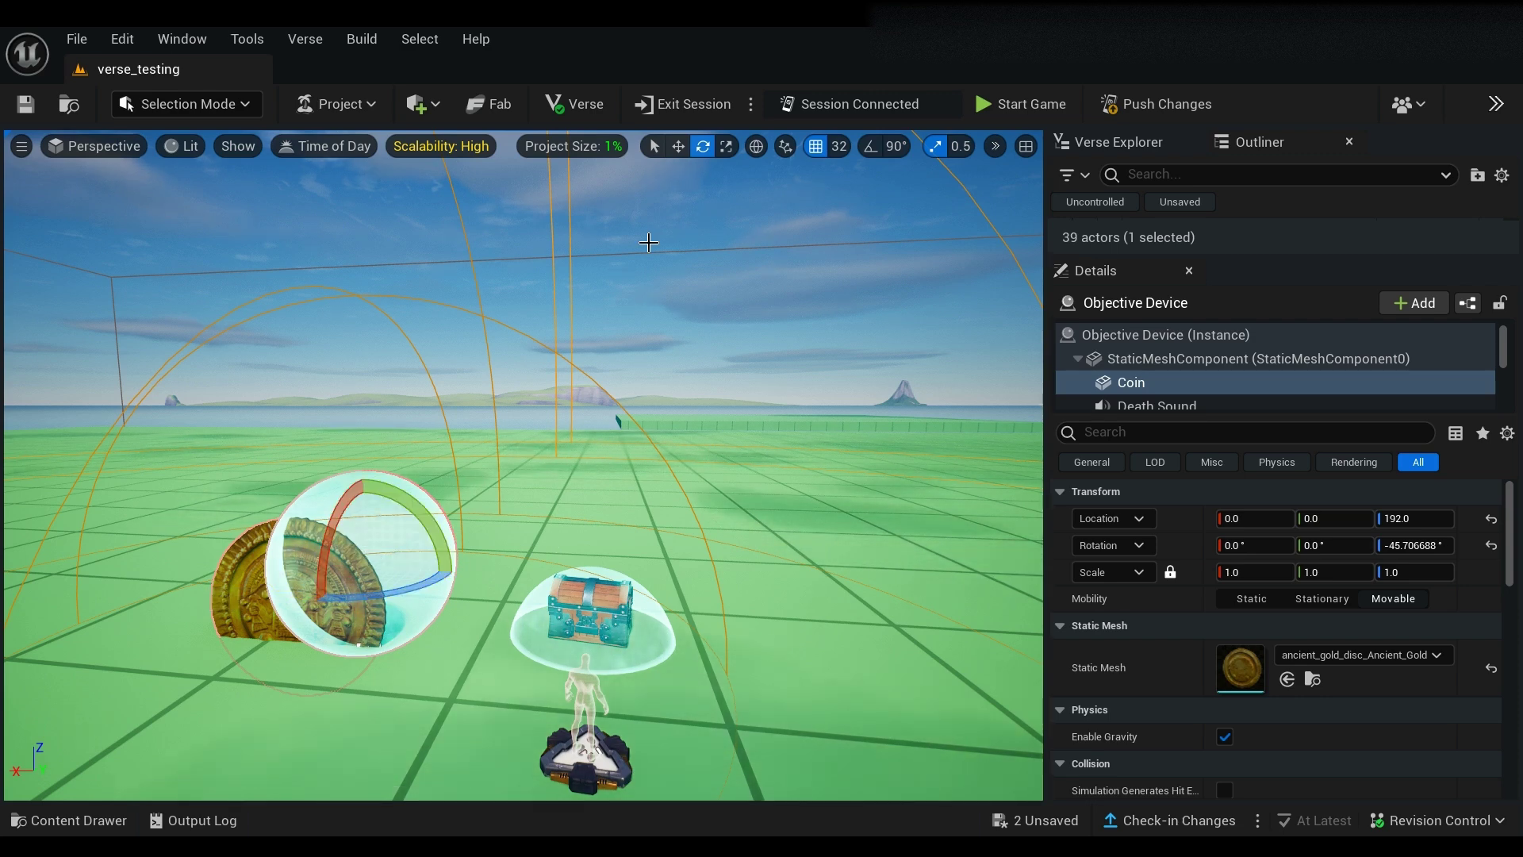
- Move the Coin to overlap the objective sphere, at about X 136, Y -136, Z 320
click(678, 147)
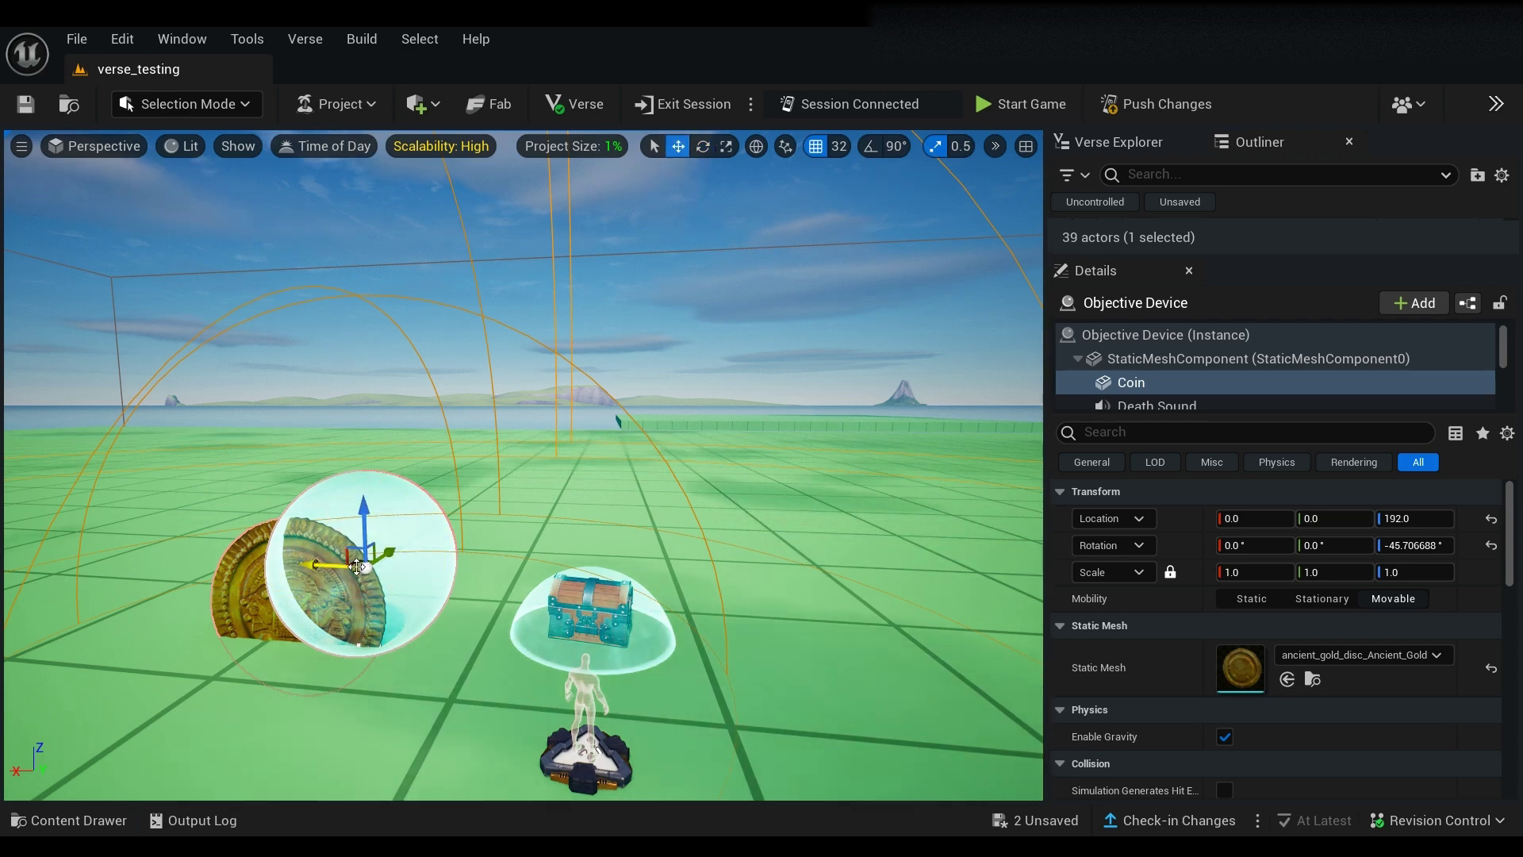
drag(357, 566, 416, 574)
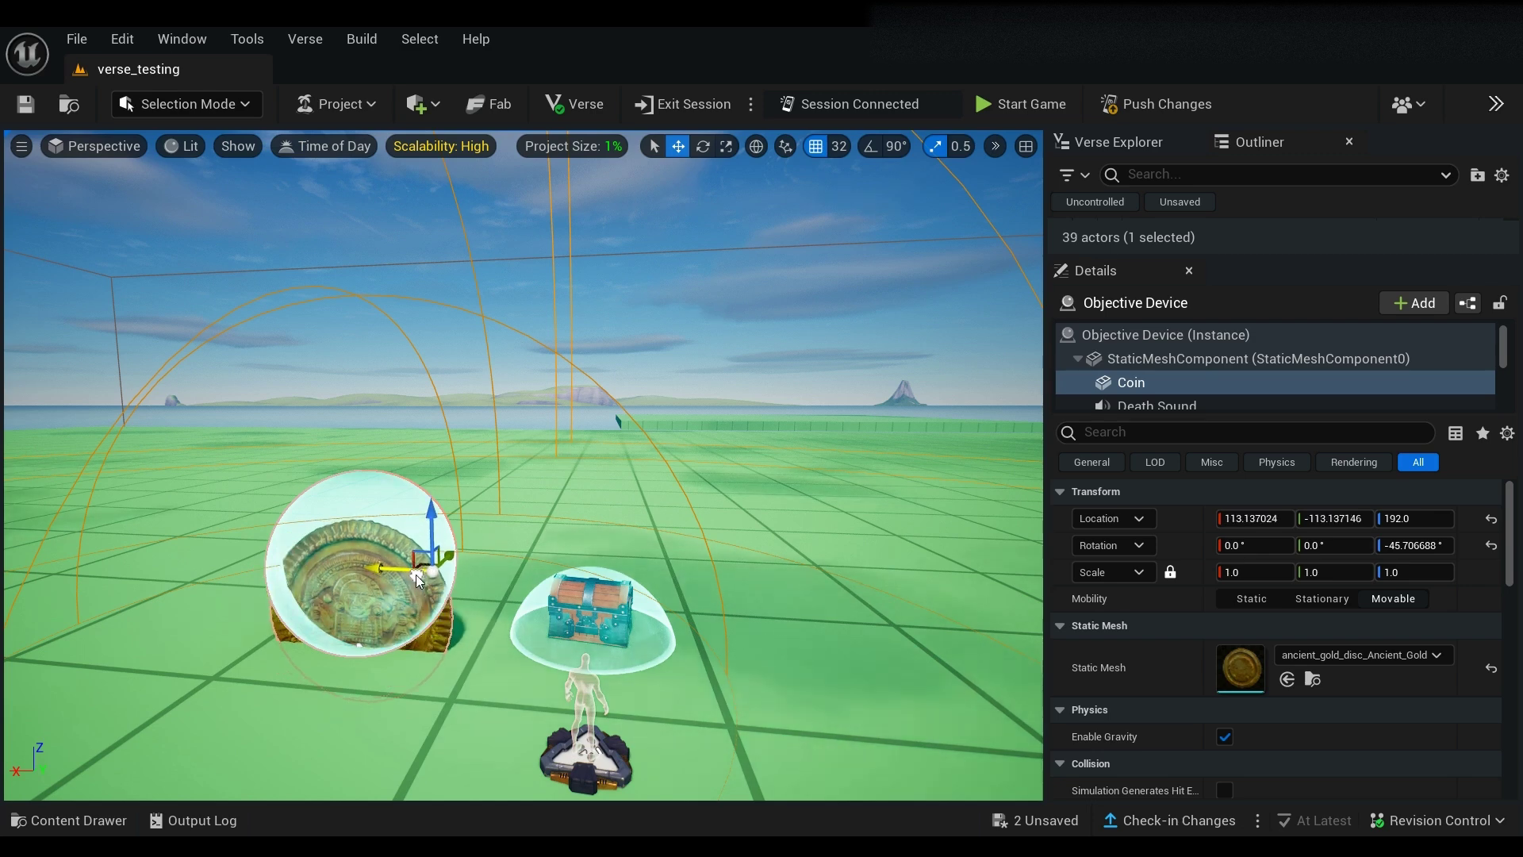
drag(433, 521, 434, 464)
right_drag(341, 620, 358, 646)
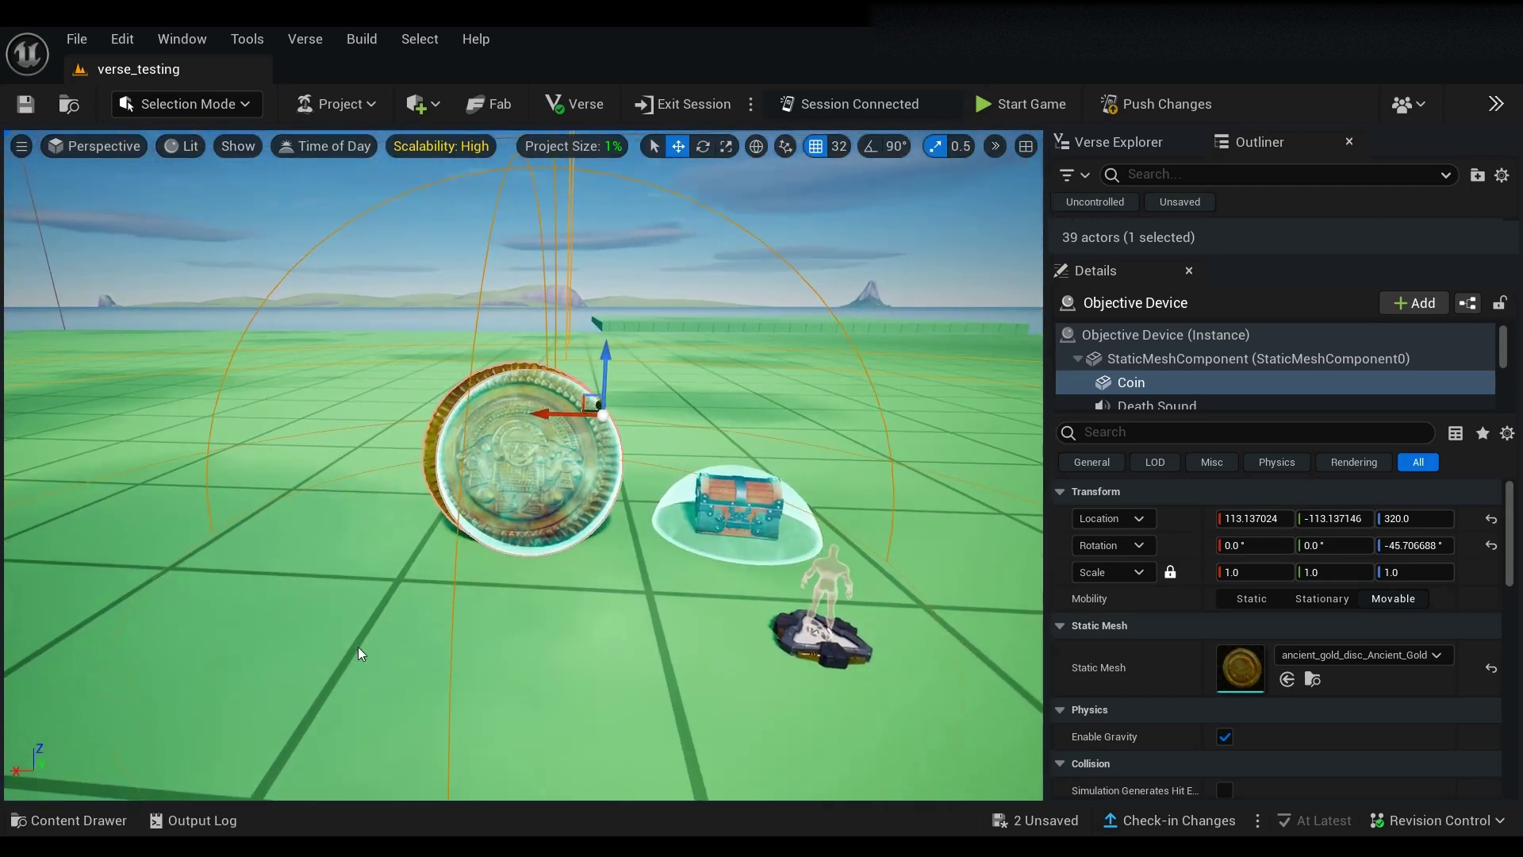
scroll(359, 648, up, 3)
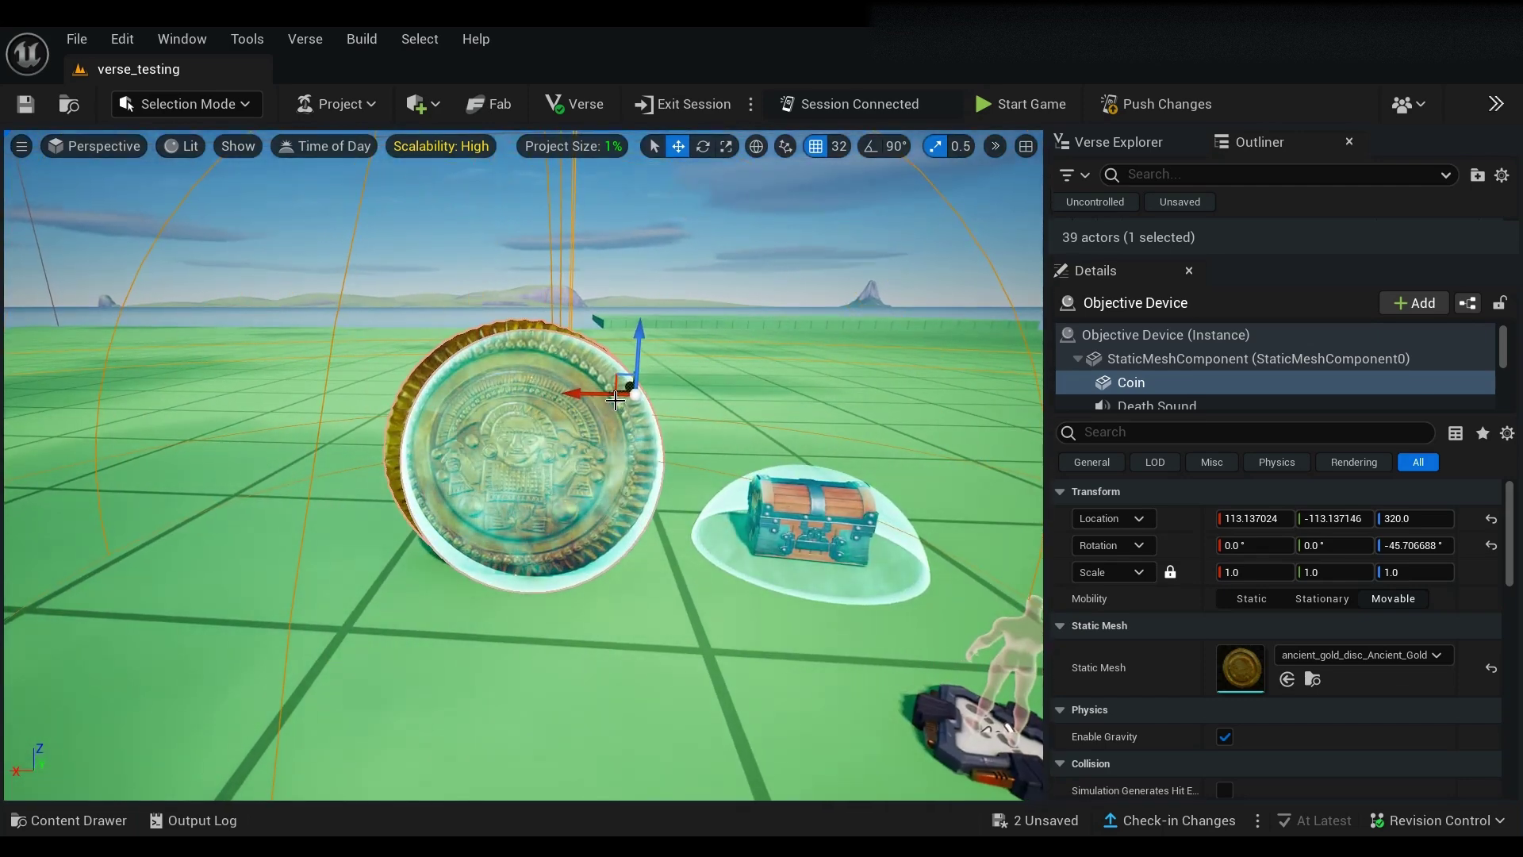
mouse_move(608, 396)
mouse_down()
mouse_move(588, 398)
mouse_move(622, 413)
mouse_up()
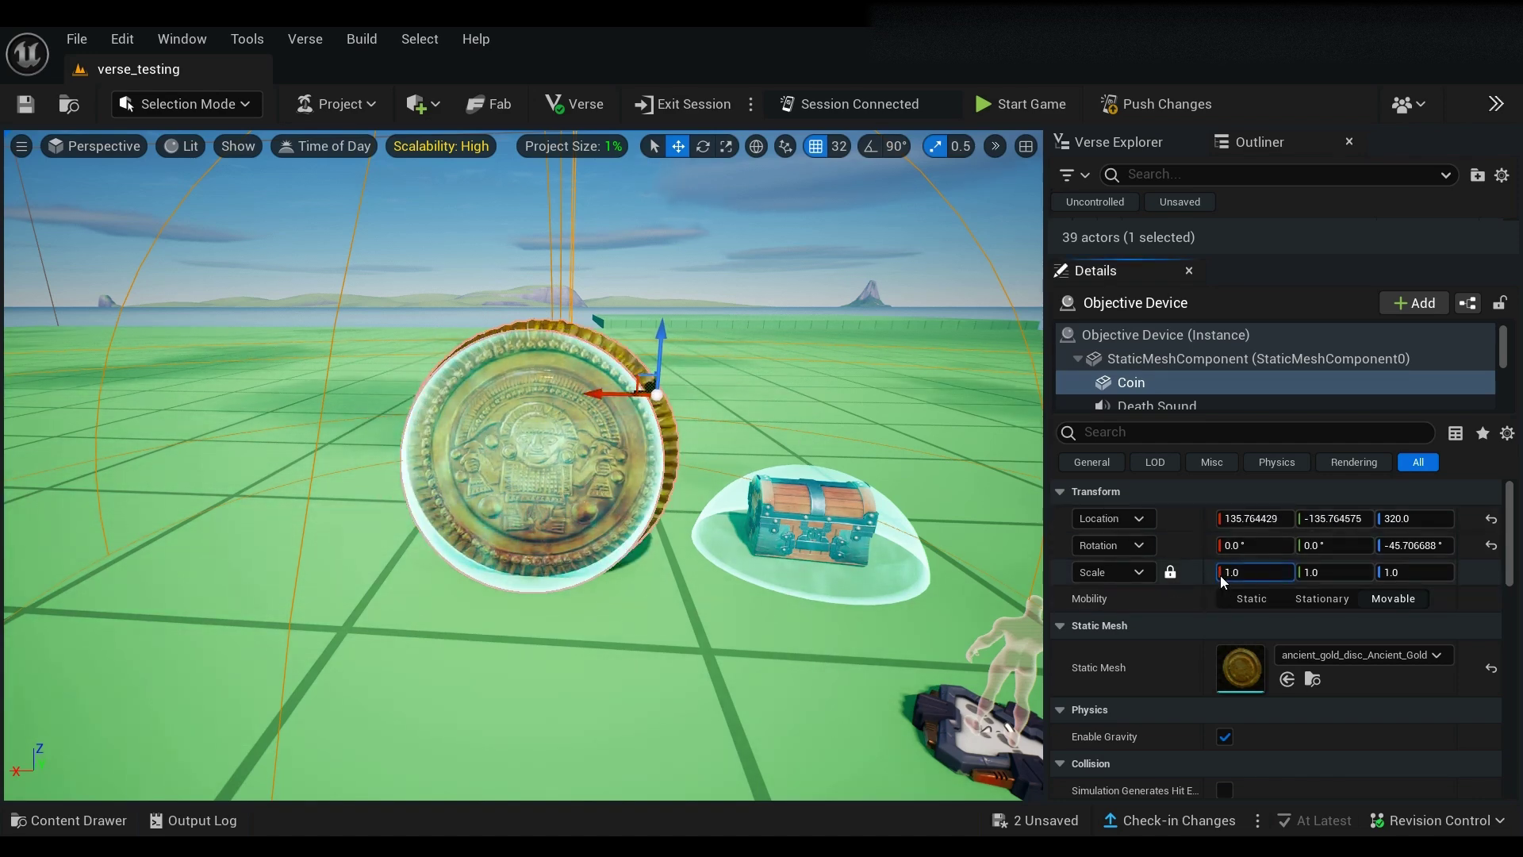
- Scale the Coin uniformly to 0.5325 and place it inside the sphere at about X 68, Y -68, Z 224
drag(1220, 575, 1074, 625)
drag(629, 398, 592, 432)
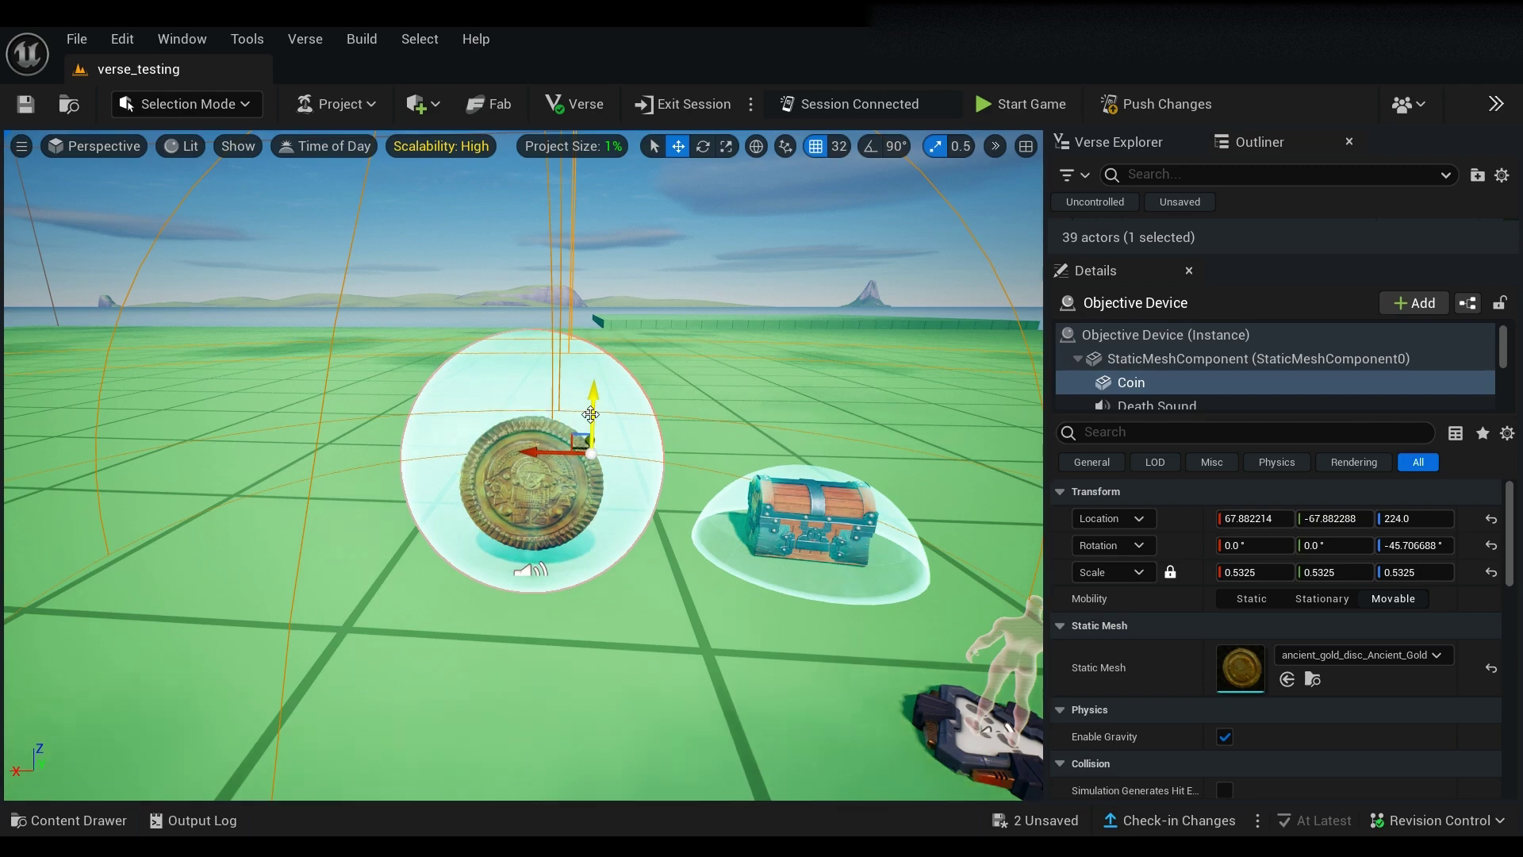
right_drag(476, 530, 513, 497)
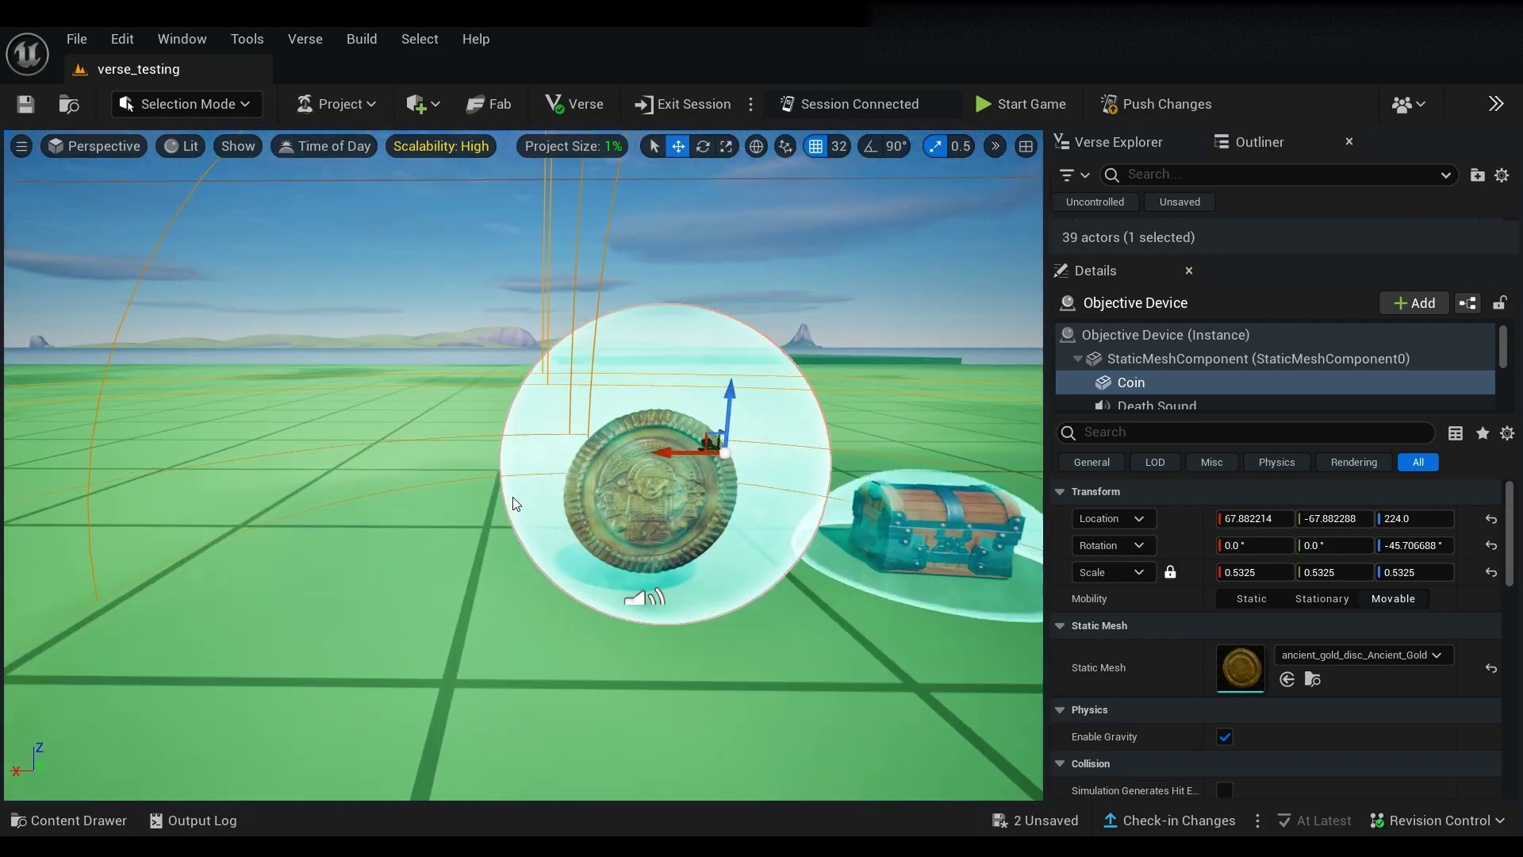
key(f)
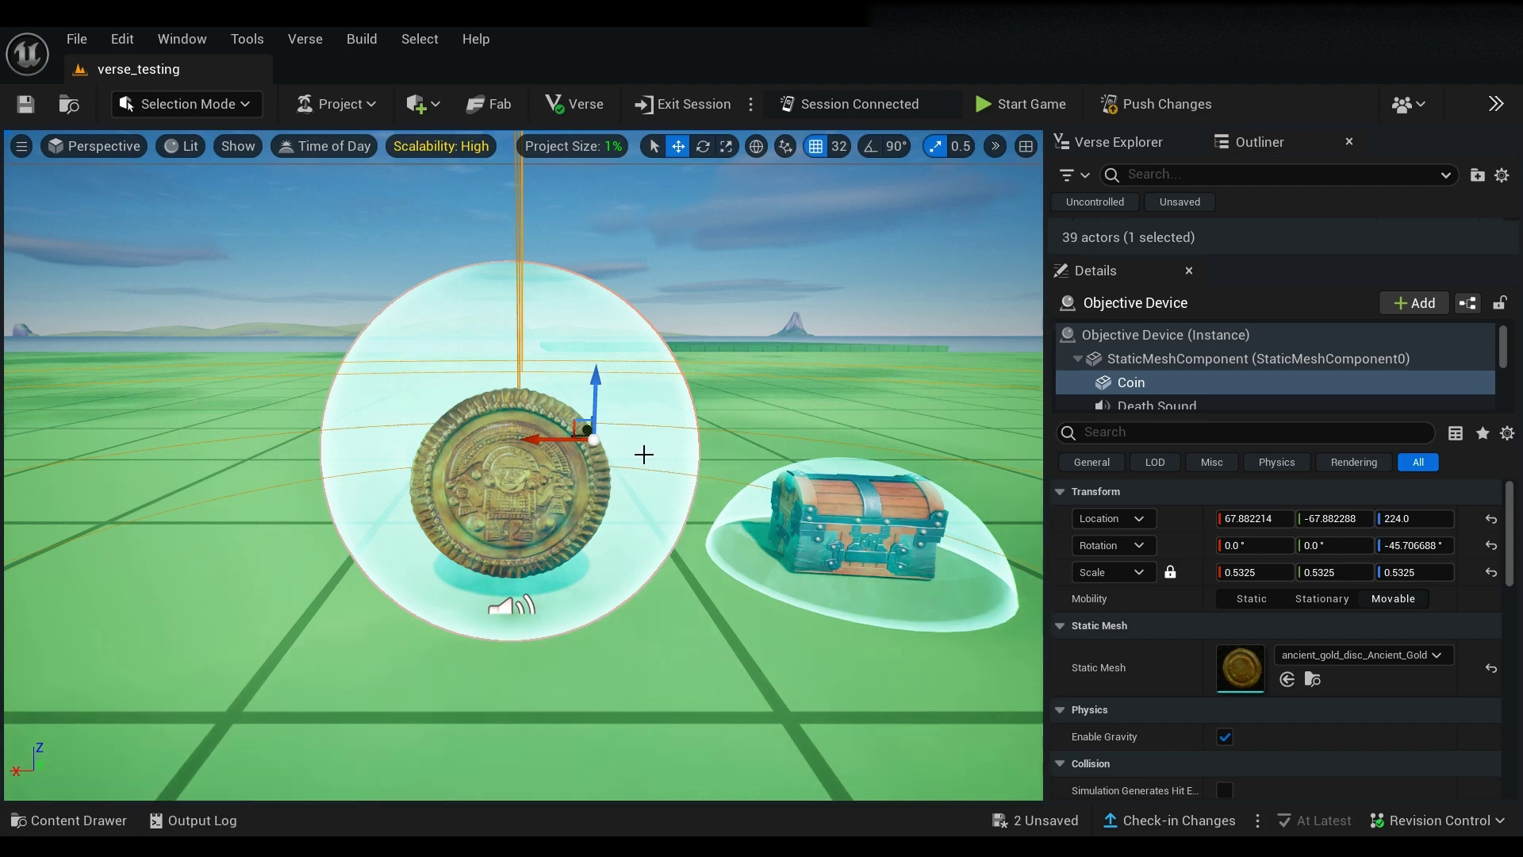
- Enlarge the device's component list and raise the Death Sound component to Z 192, near the coin's centre
drag(1134, 416, 1134, 578)
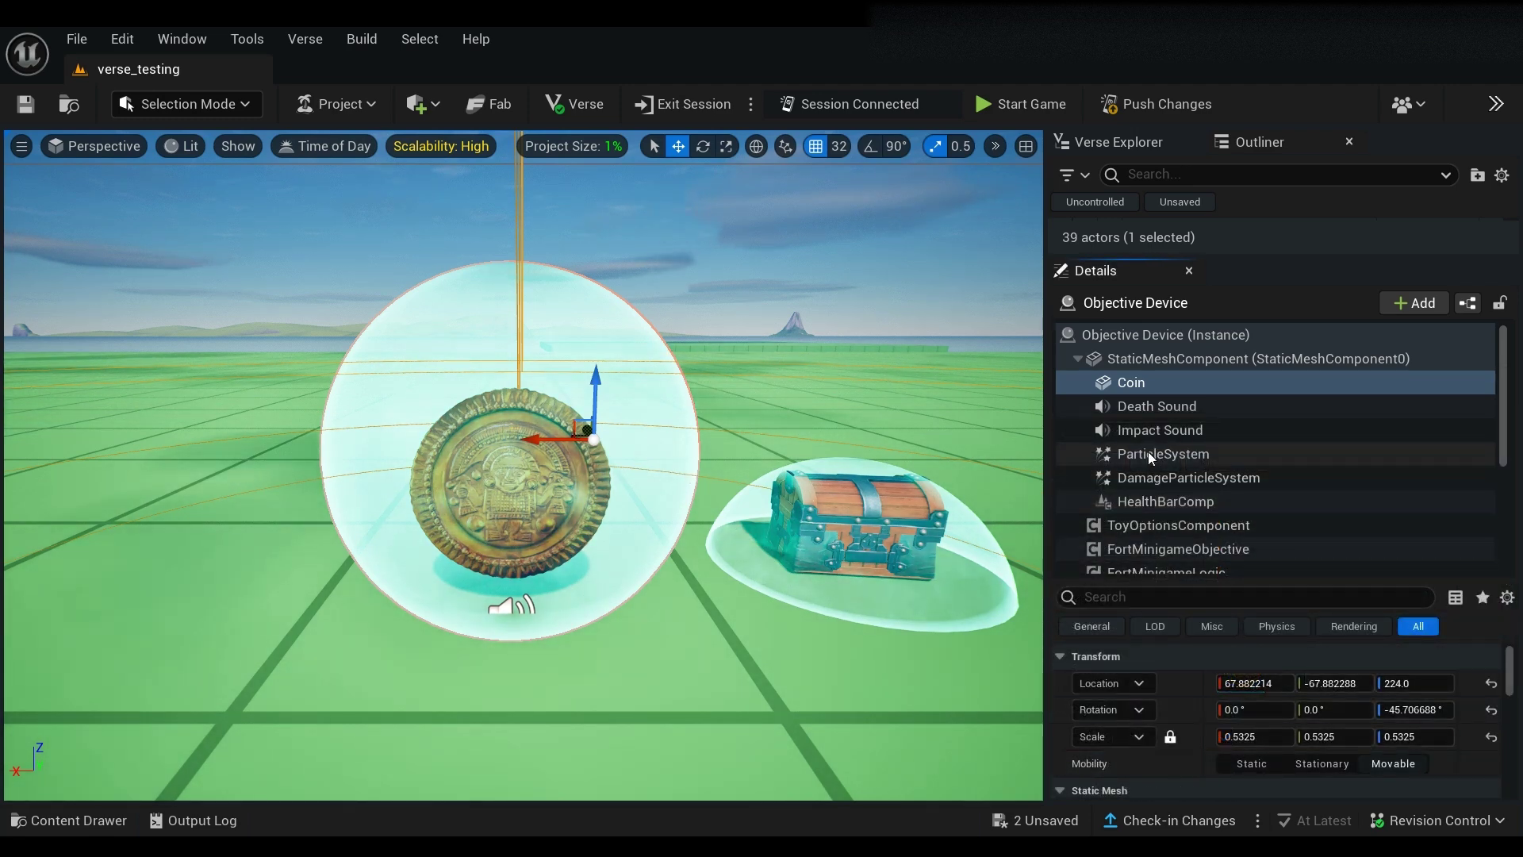
click(1147, 408)
click(1204, 432)
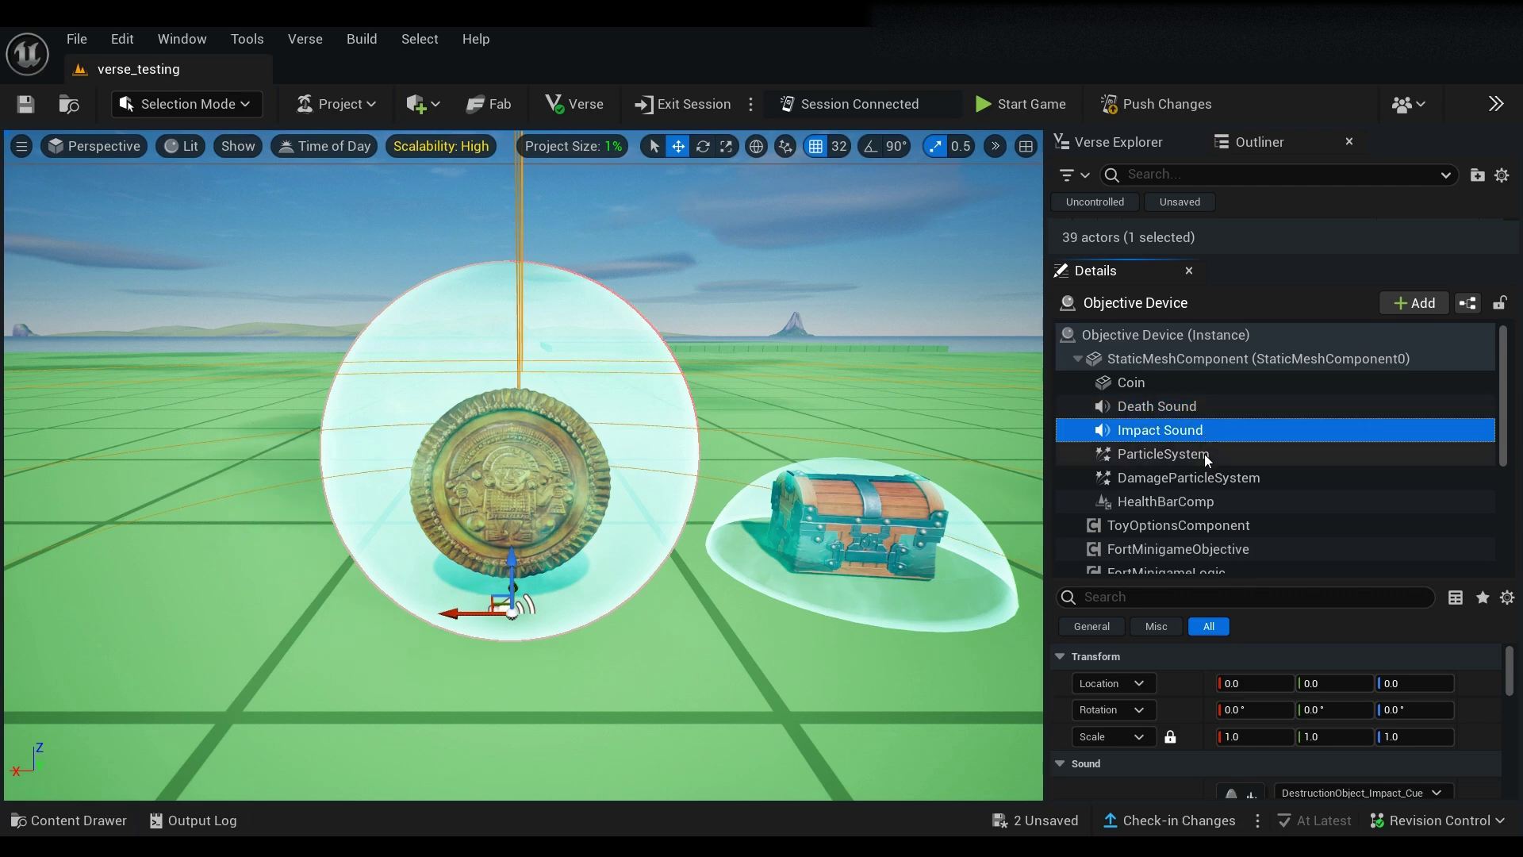
click(1209, 455)
click(1197, 407)
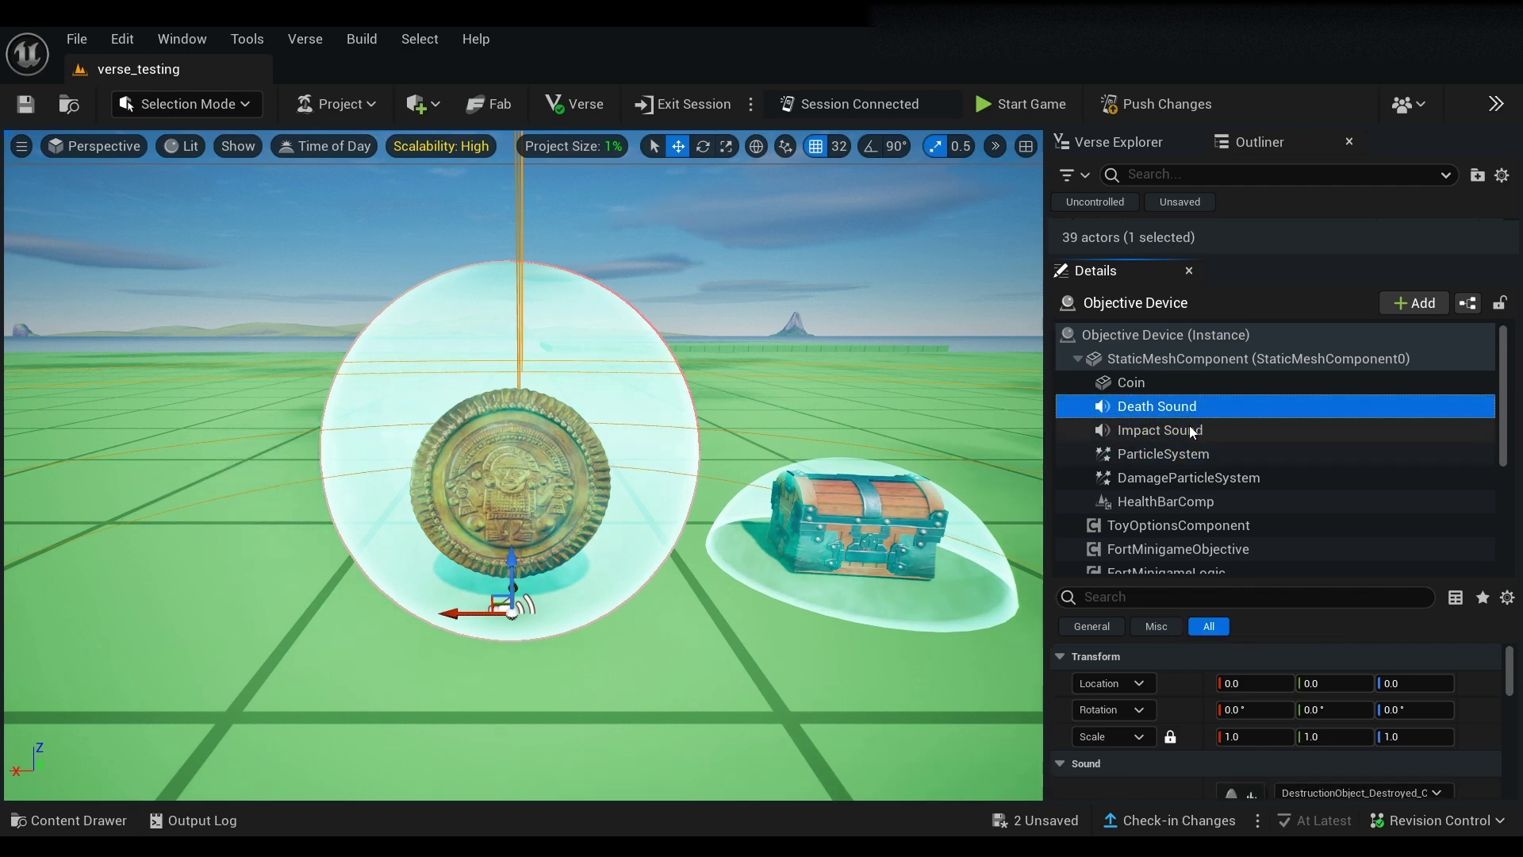
drag(520, 550, 541, 402)
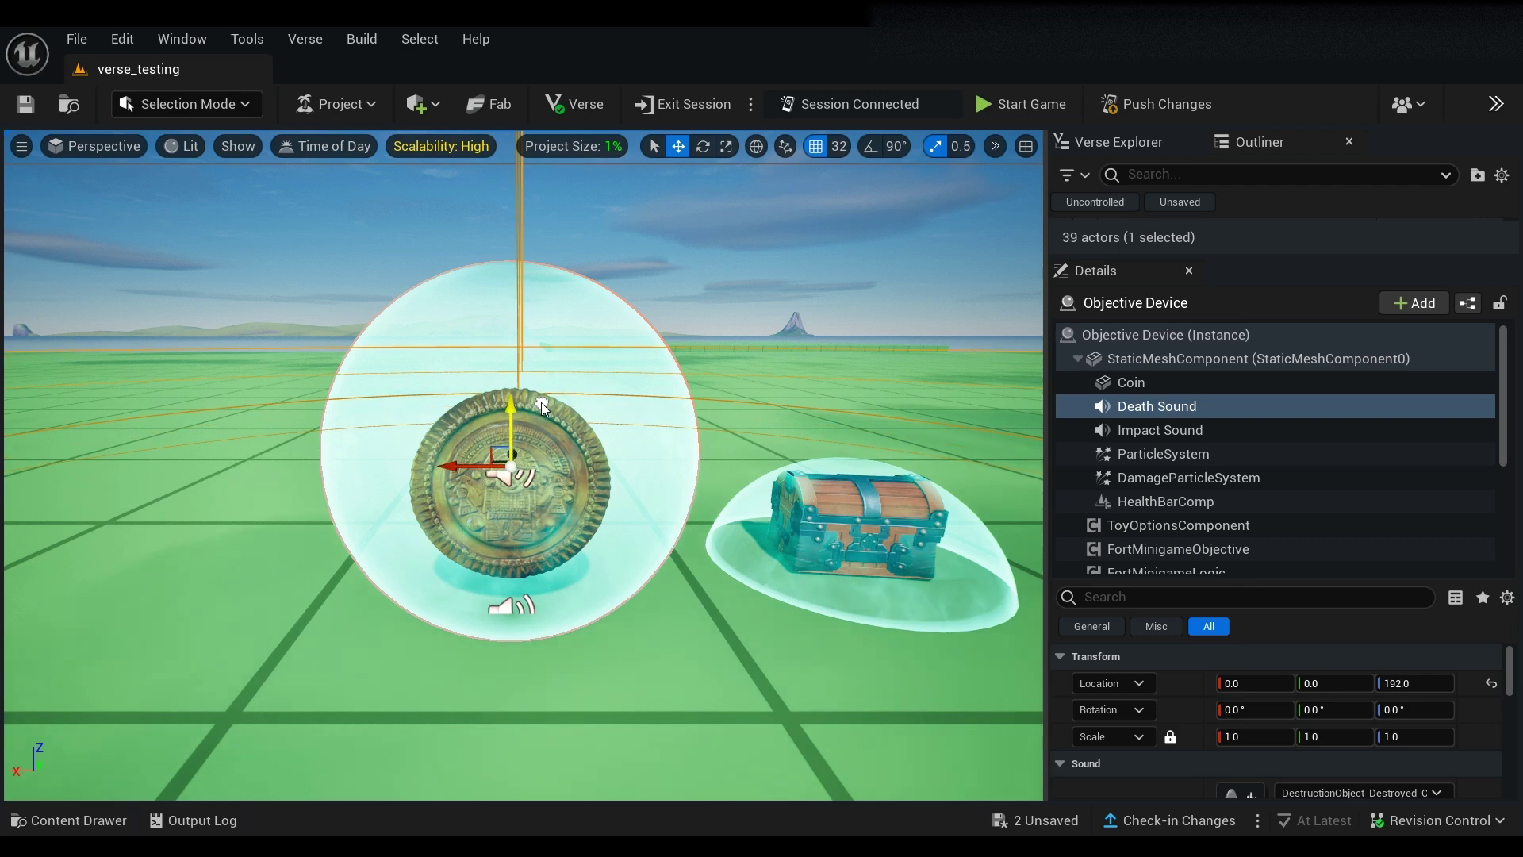
- Raise the Impact Sound component to Z 128 and the ParticleSystem component to Z 160, onto the coin
click(1135, 431)
drag(516, 614, 523, 476)
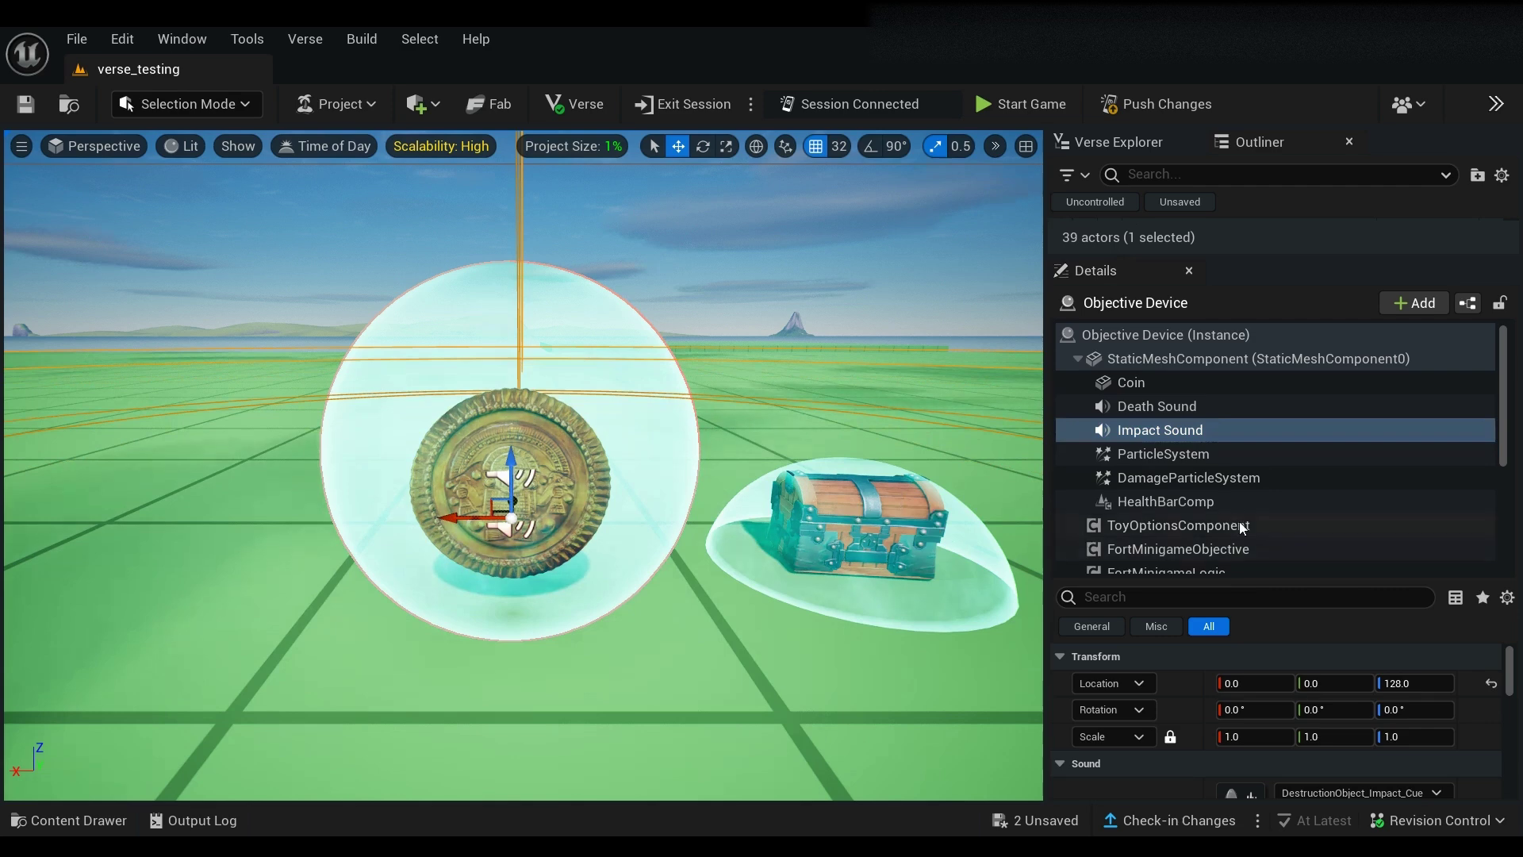
click(1185, 458)
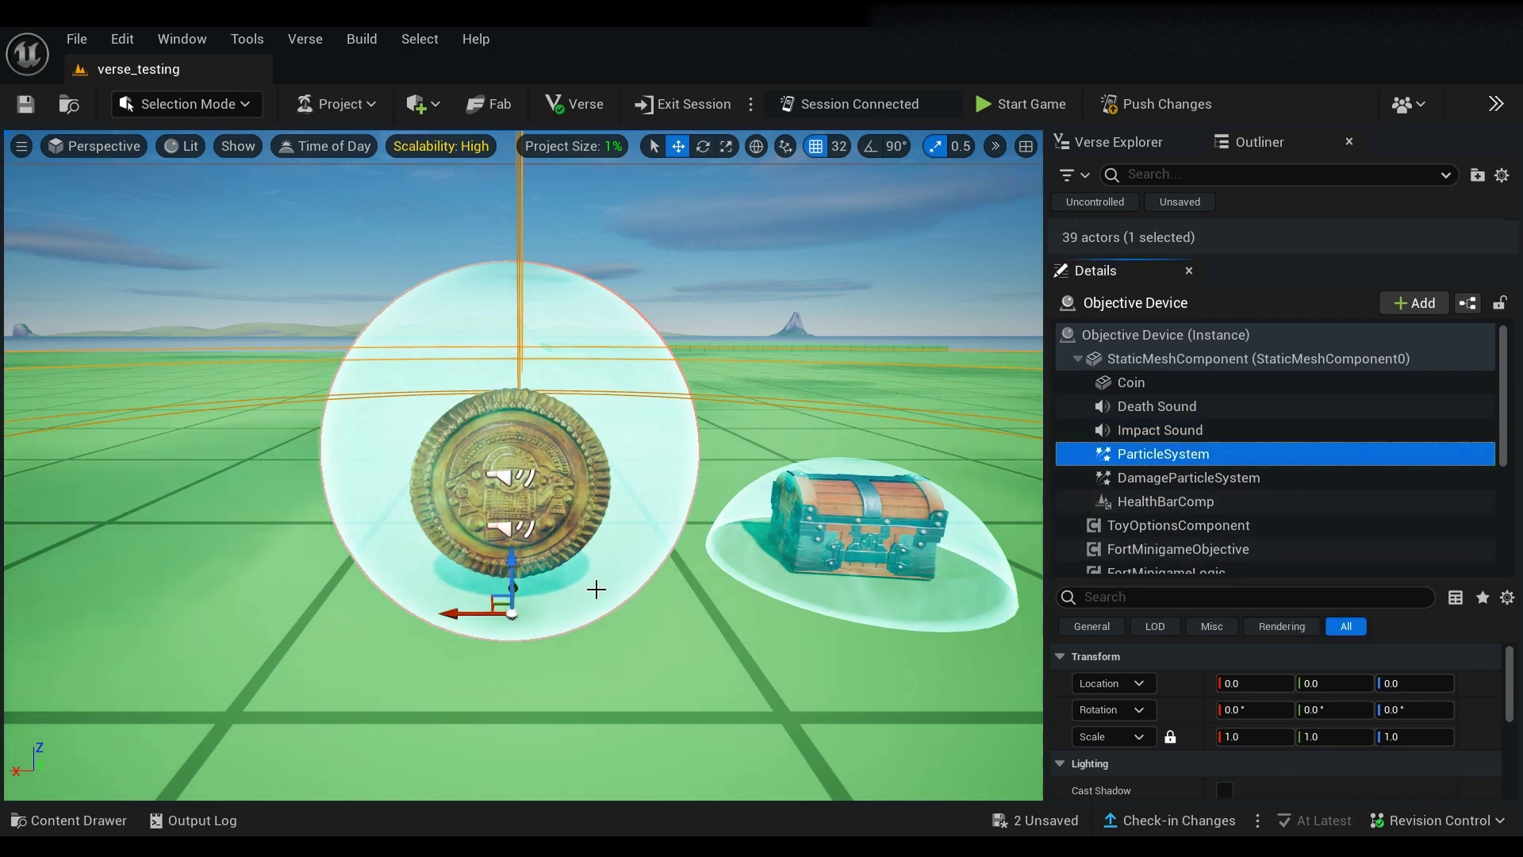
drag(511, 586, 512, 465)
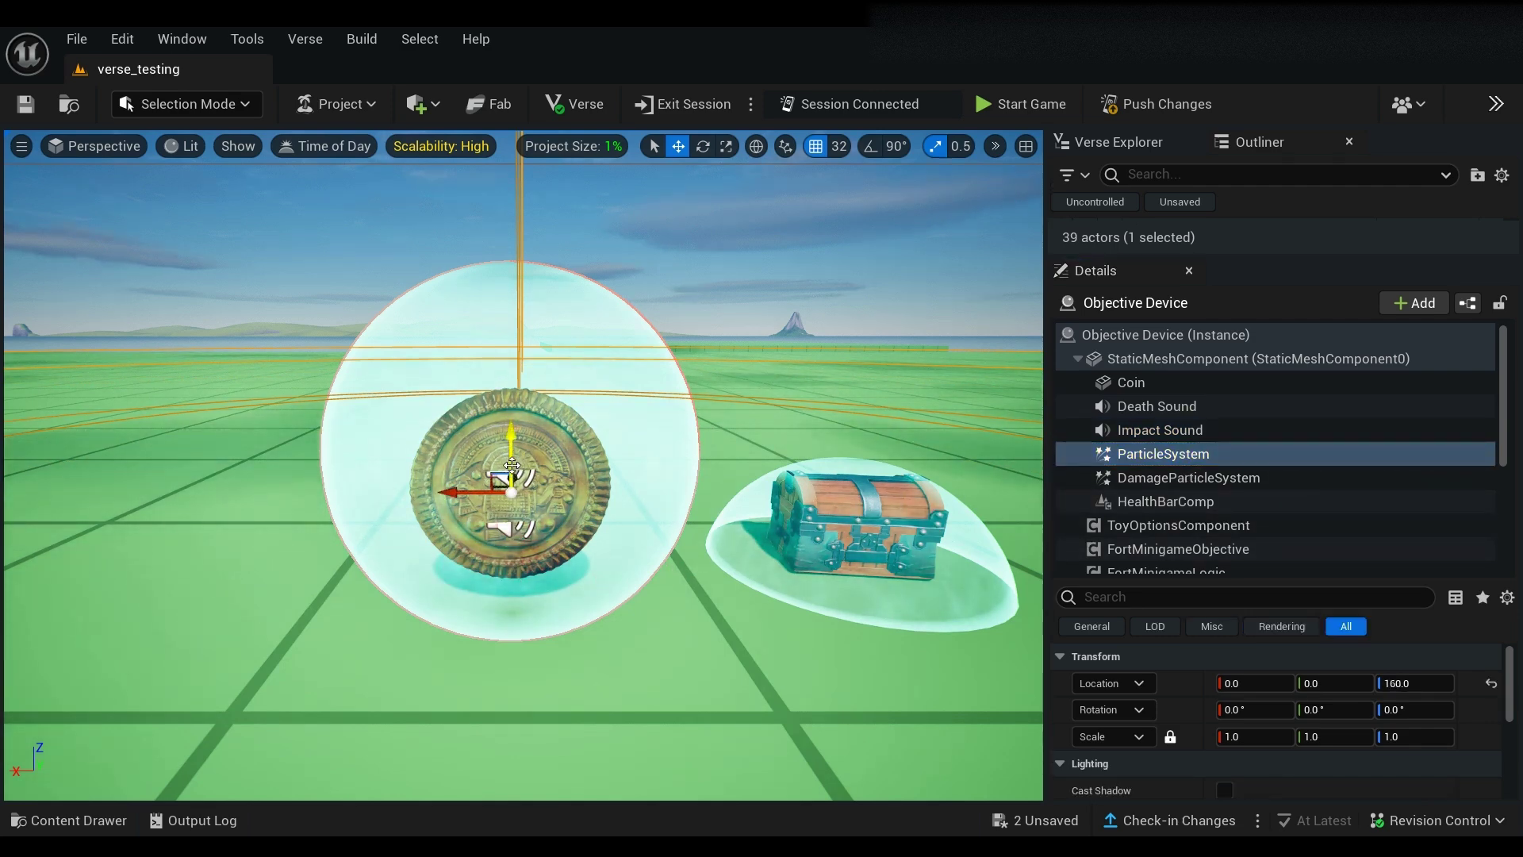
- Check where HealthBarComp sits, and raise the Coin to Z 352 in the upper part of the sphere
click(1141, 503)
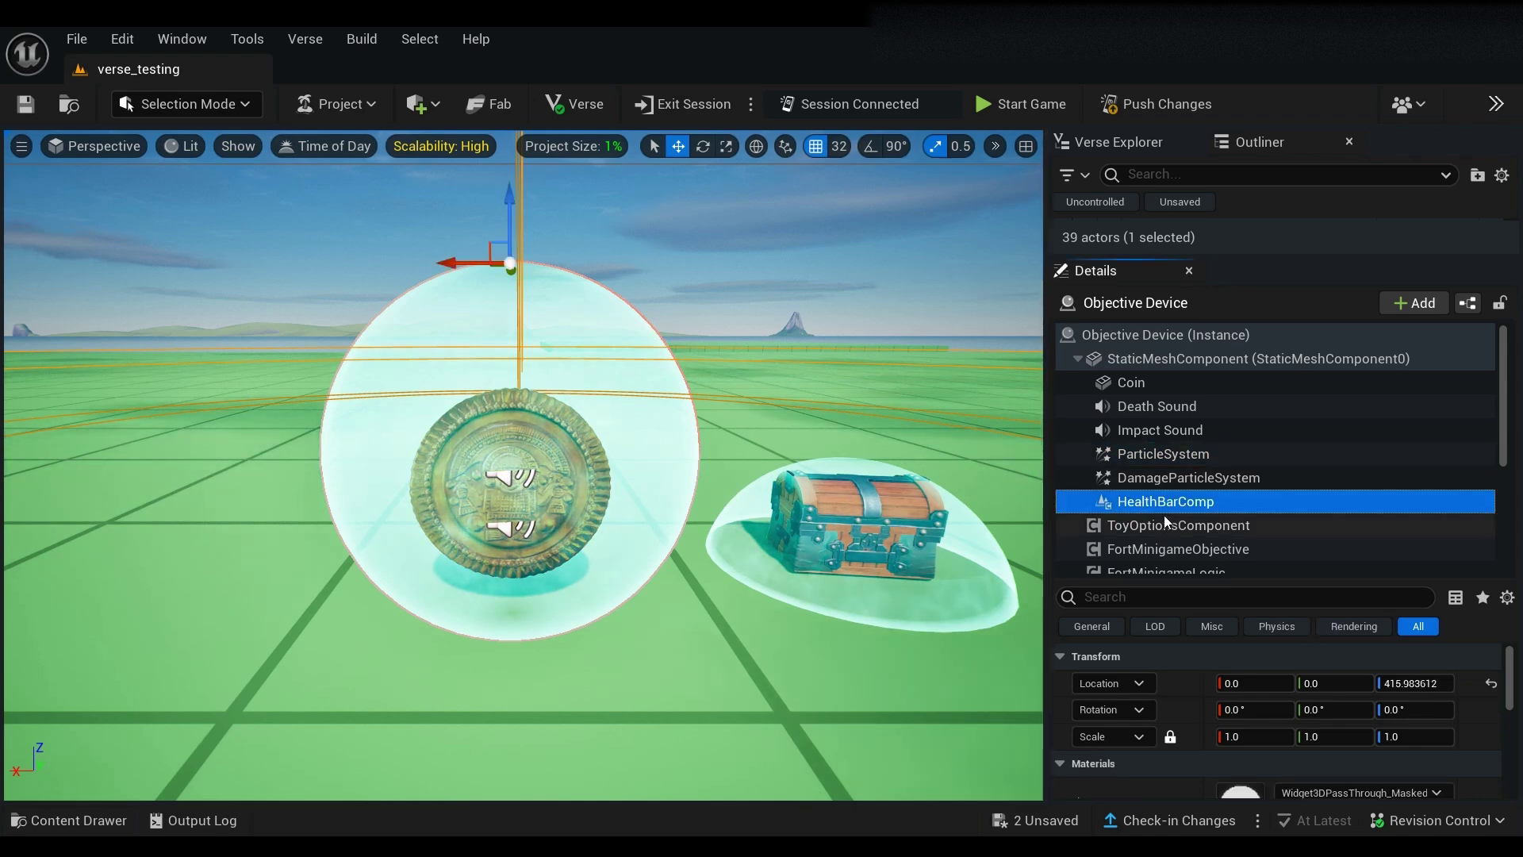
click(516, 300)
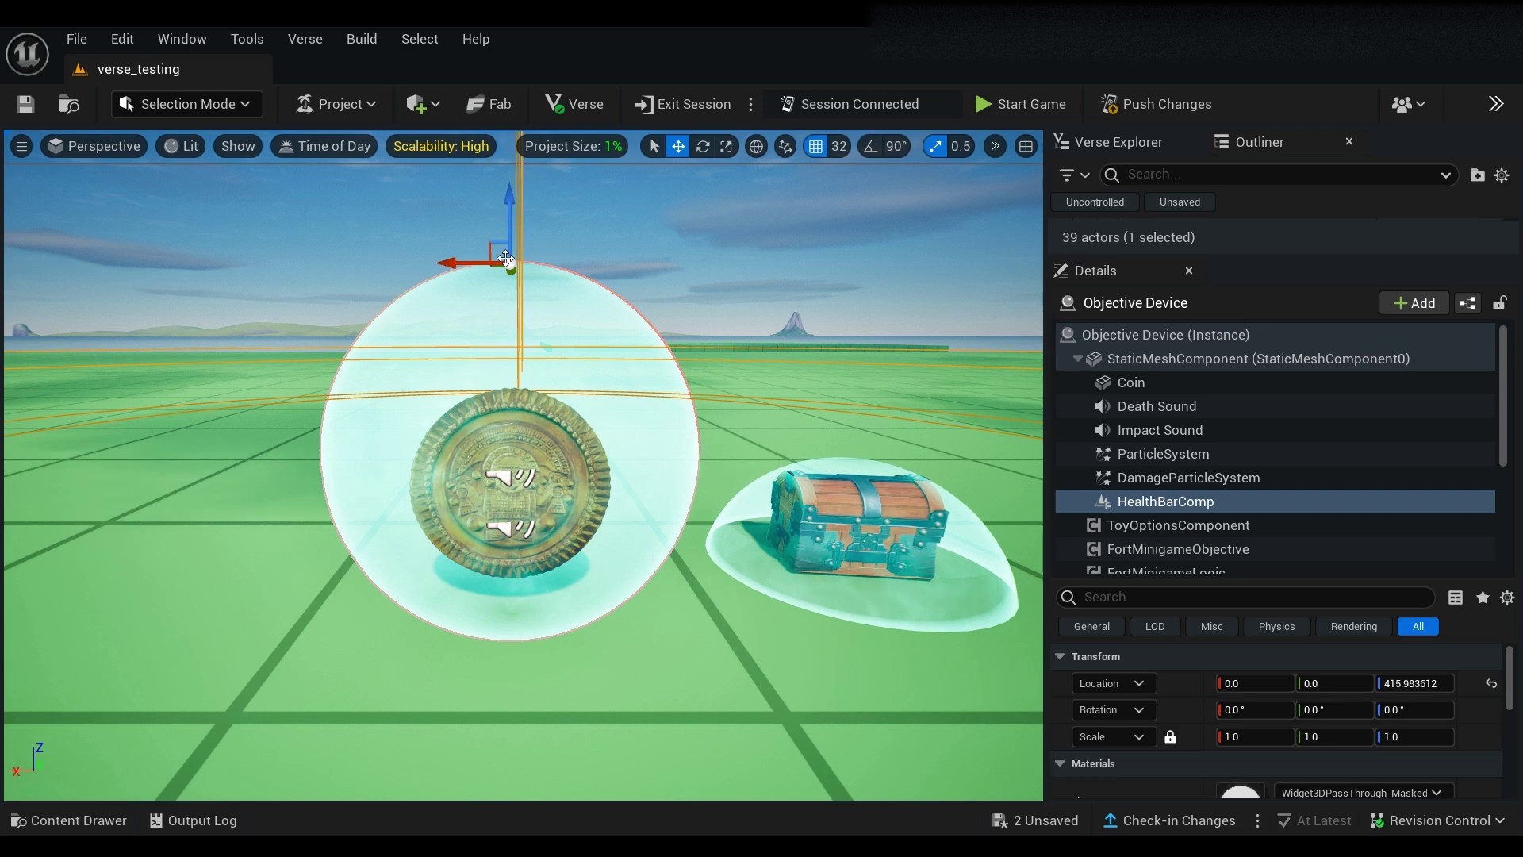
click(517, 401)
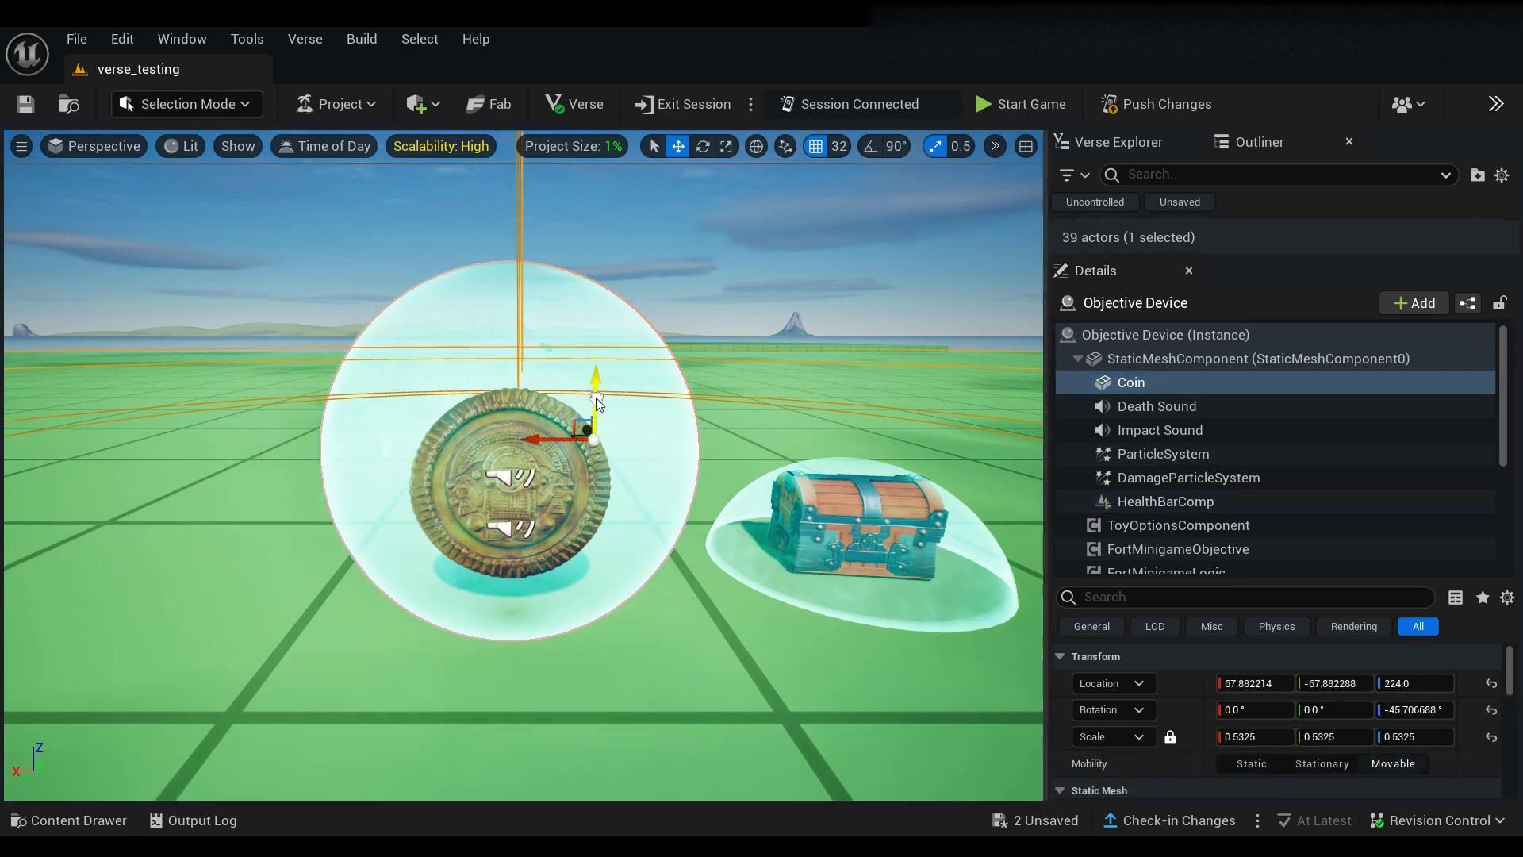
drag(603, 374, 616, 282)
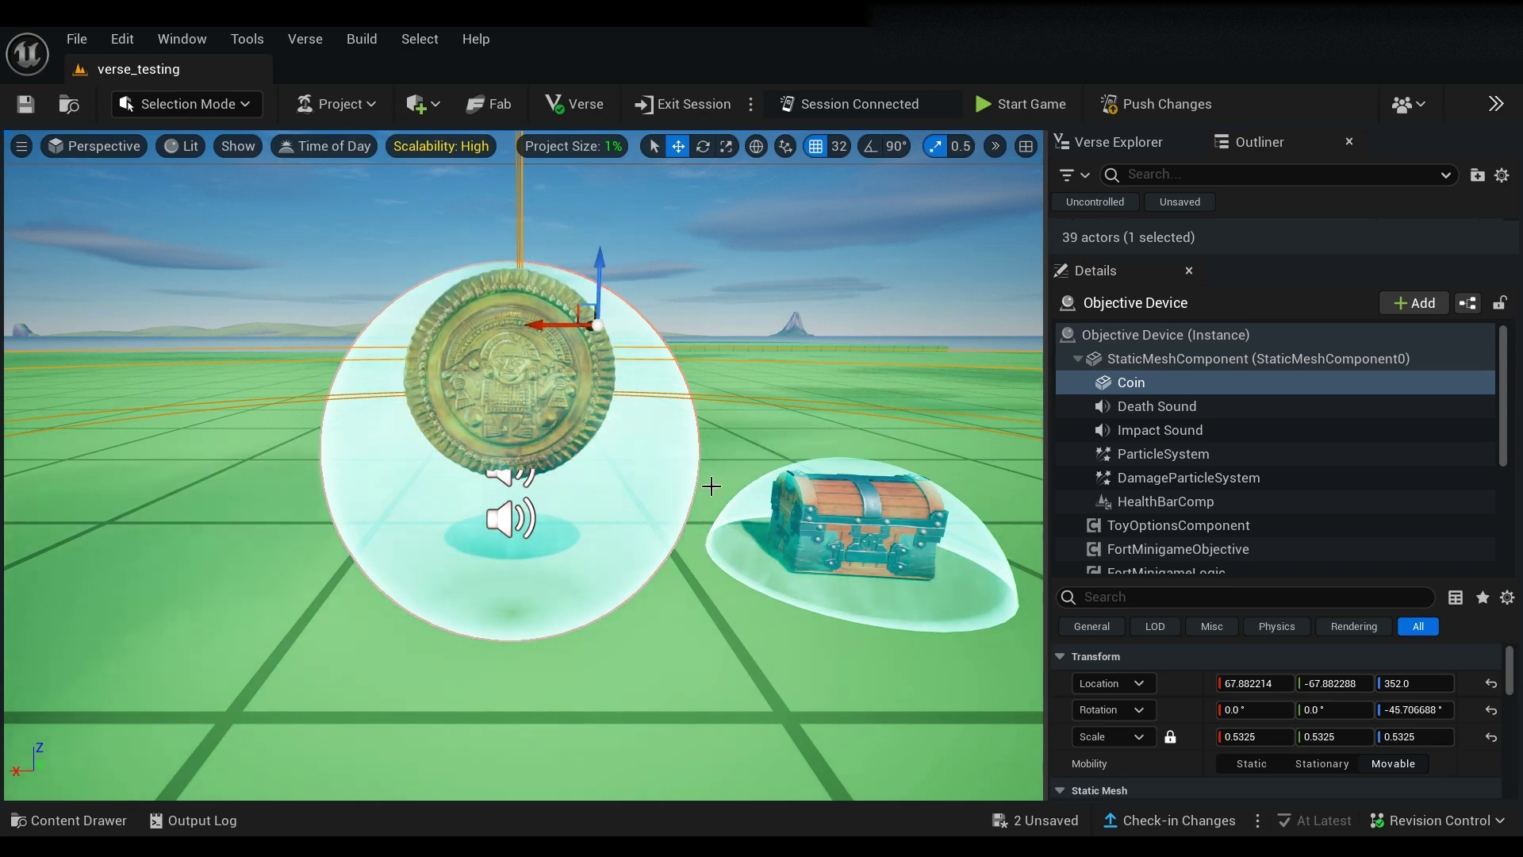
- Raise the Impact Sound and Death Sound components to Z 320, in line with the raised coin
click(512, 521)
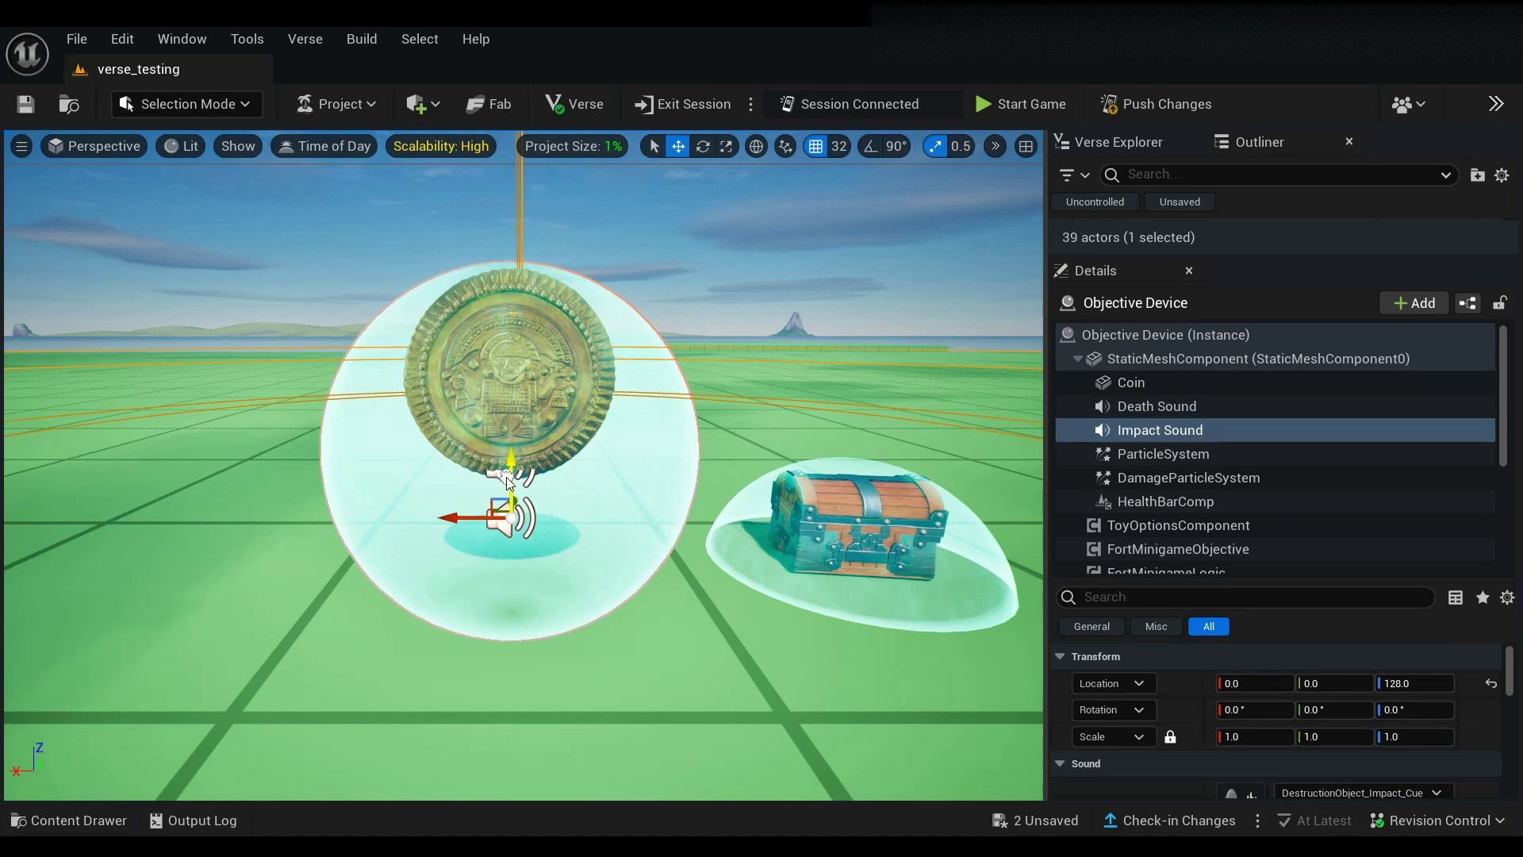
drag(507, 479, 511, 317)
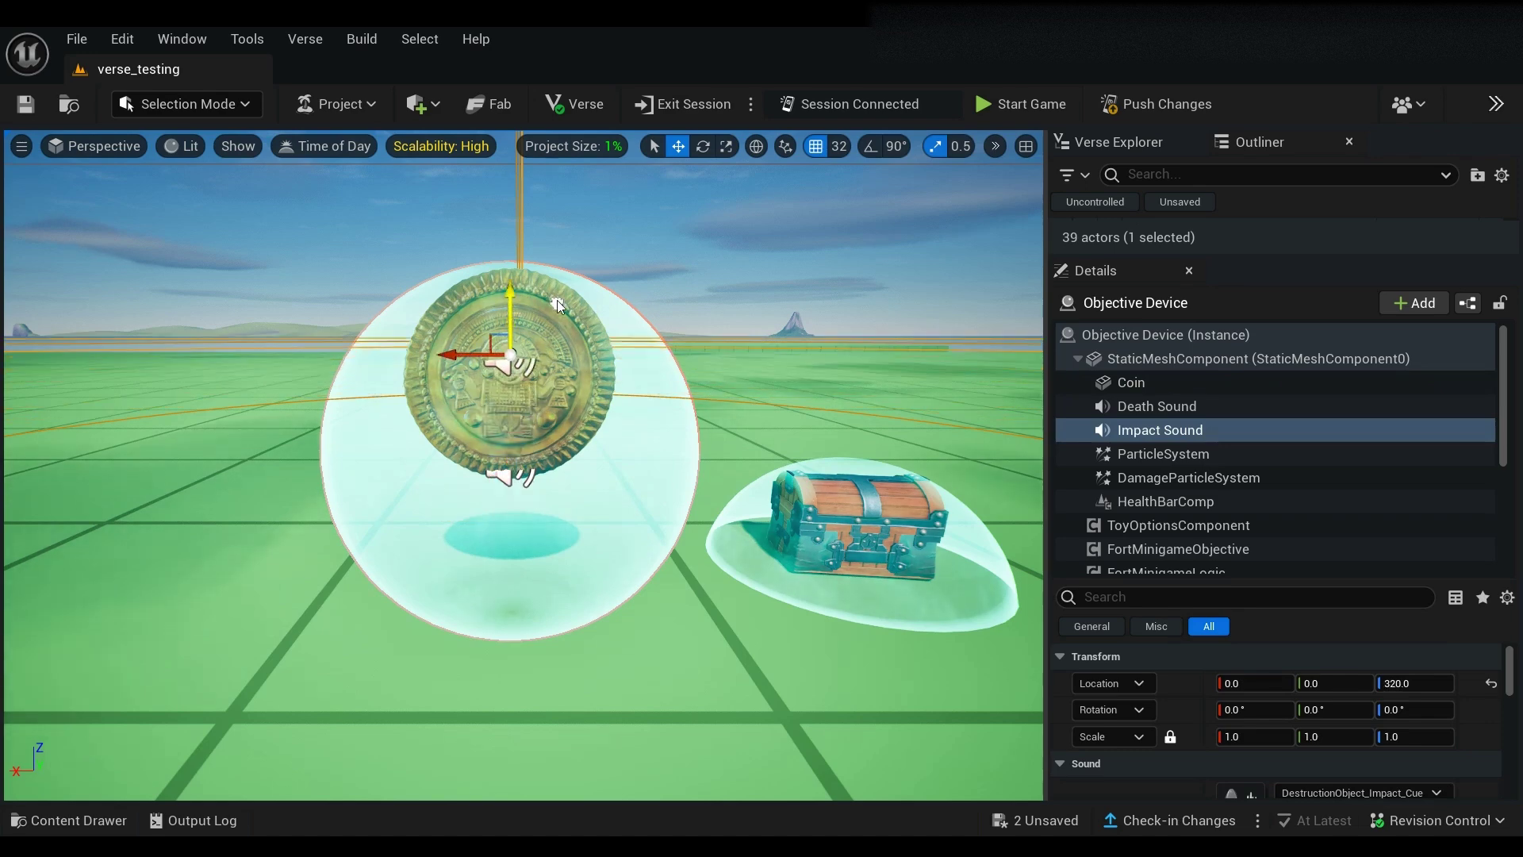
click(510, 469)
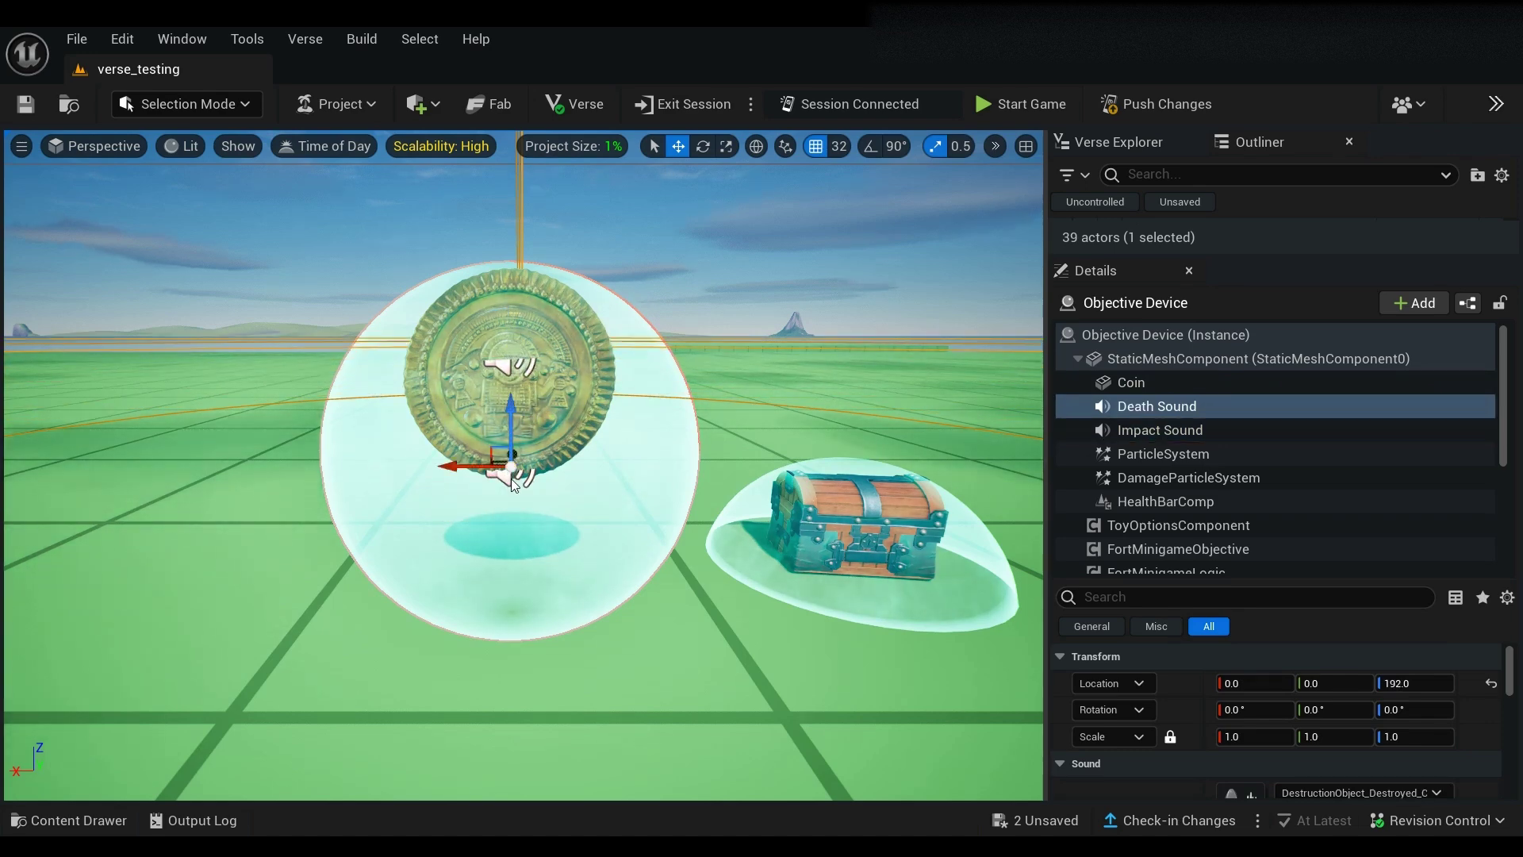
drag(512, 454, 528, 360)
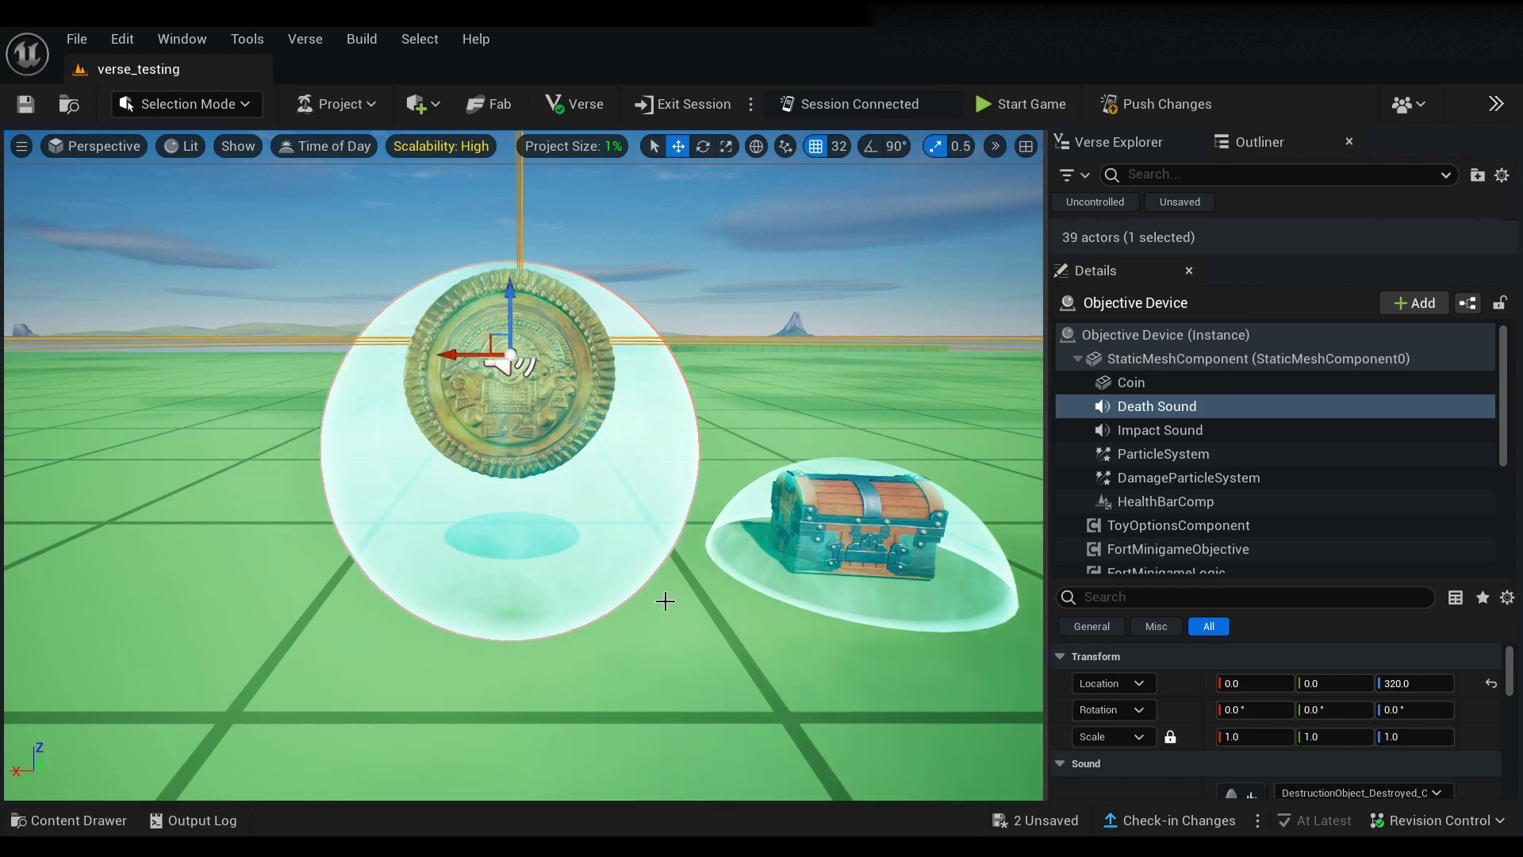
- Check the Impact Sound component's height and raise the ParticleSystem component to Z 320, onto the coin
click(1155, 430)
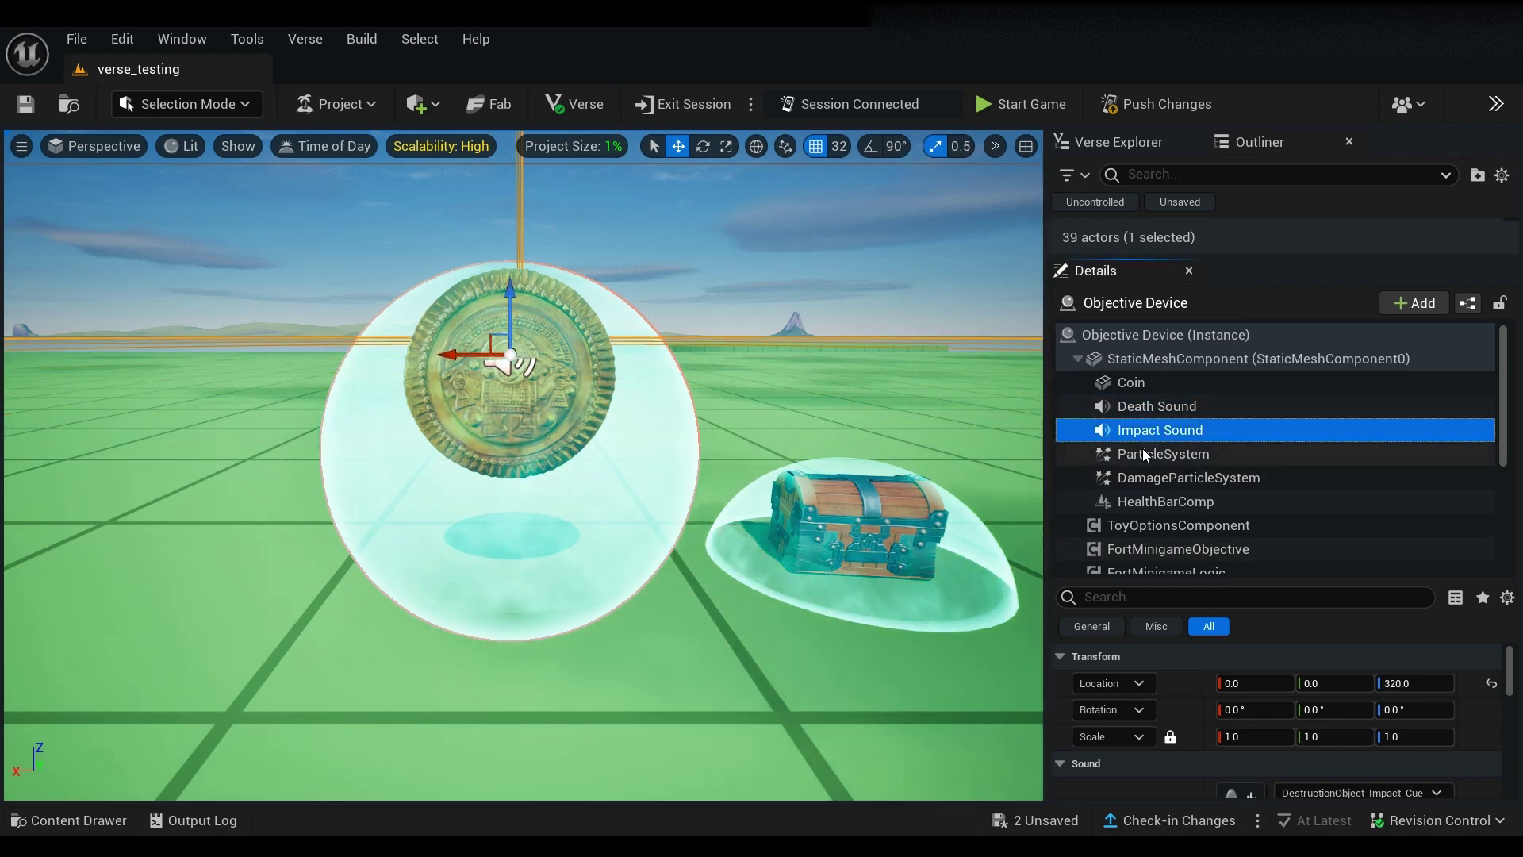
click(1143, 452)
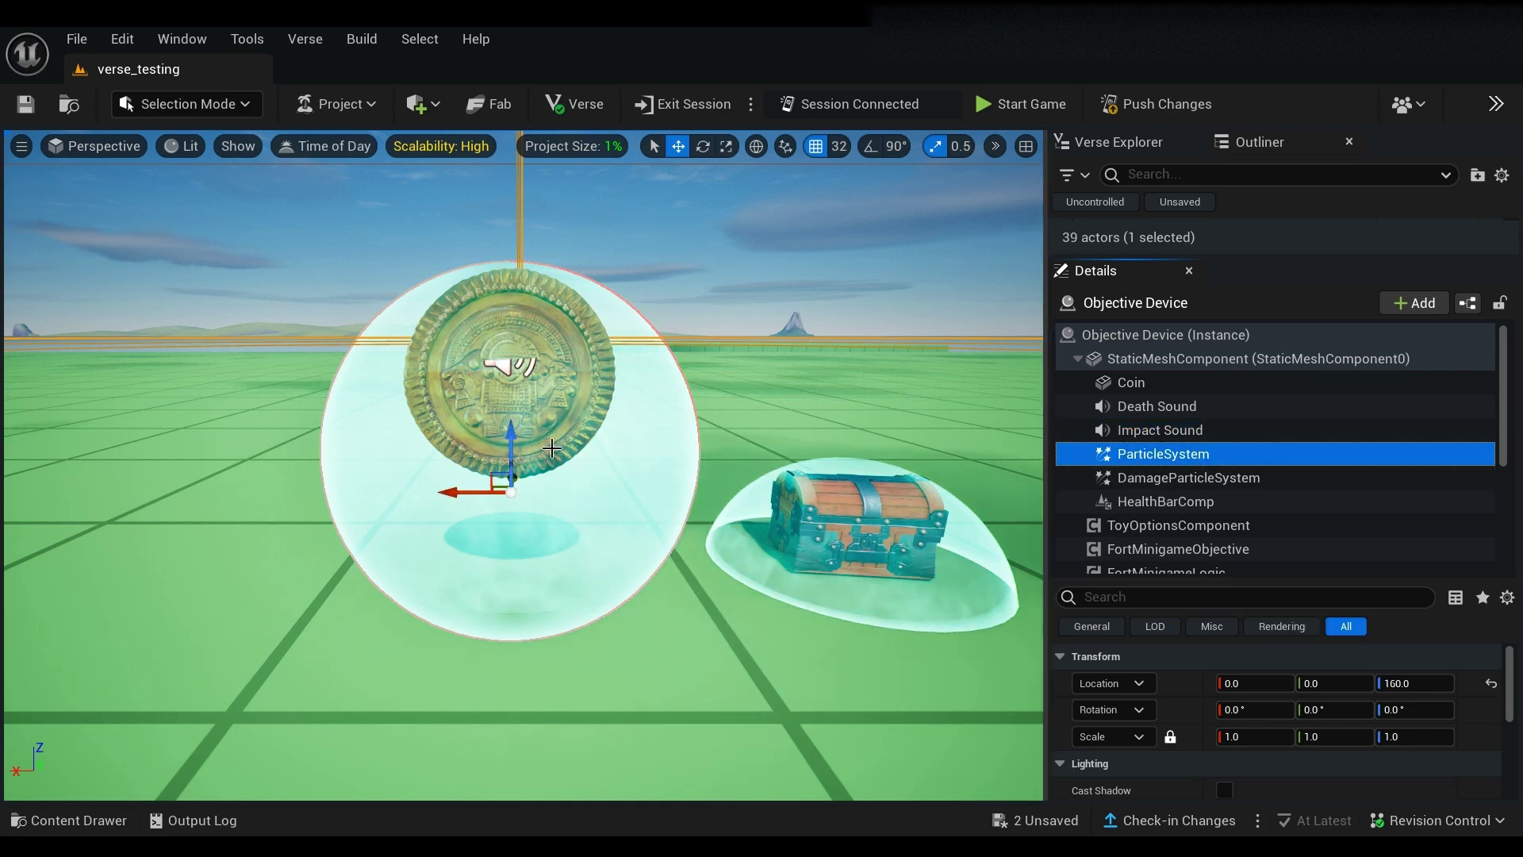
drag(516, 462, 528, 336)
- Raise the DamageParticleSystem component to Z 309.348236, at the coin's centre, and check where HealthBarComp sits
click(1142, 477)
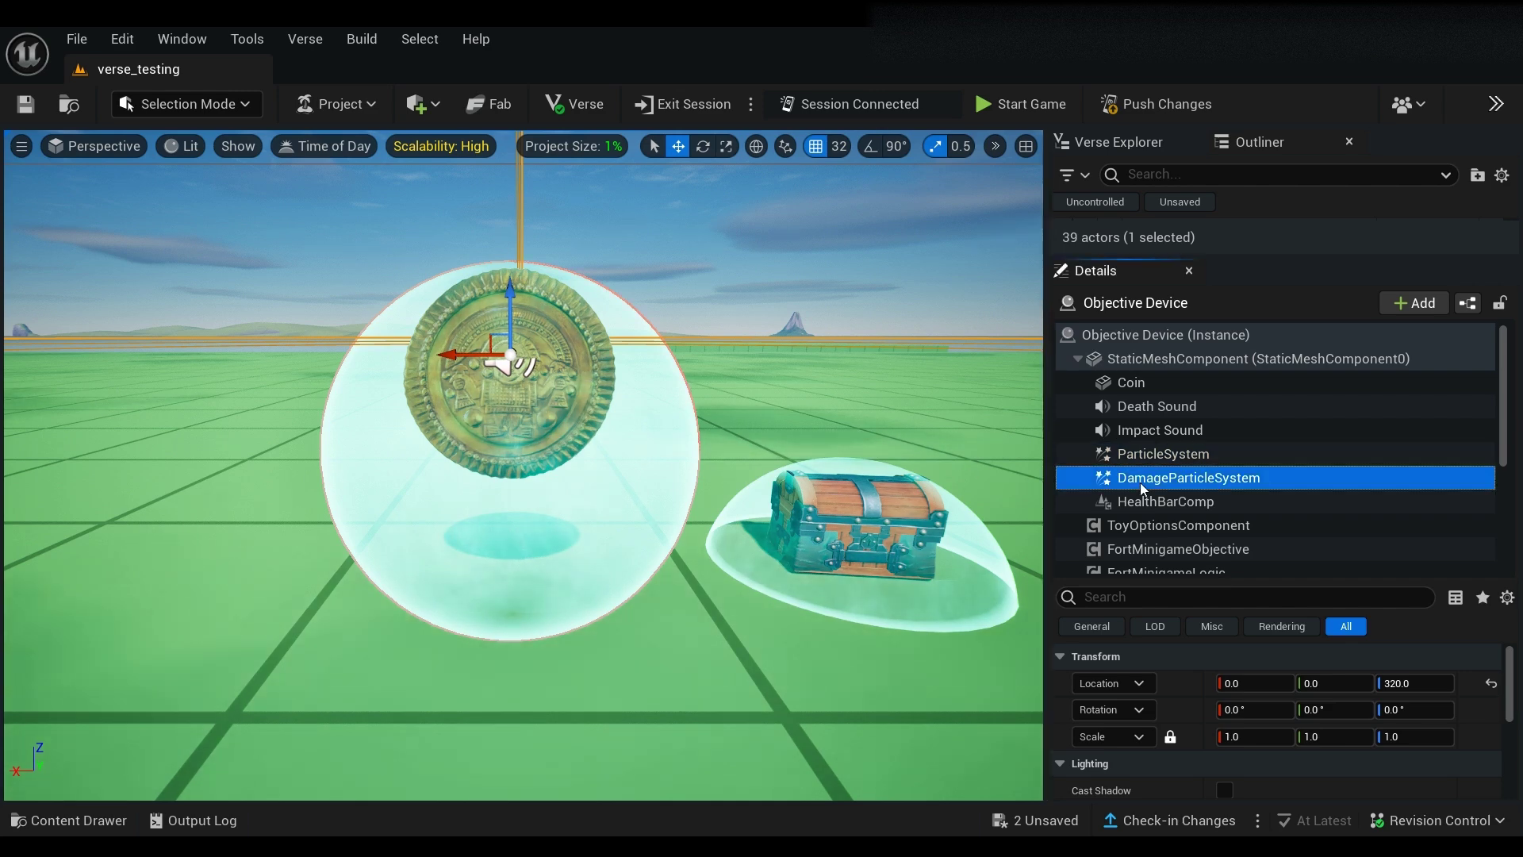
scroll(921, 488, down, 3)
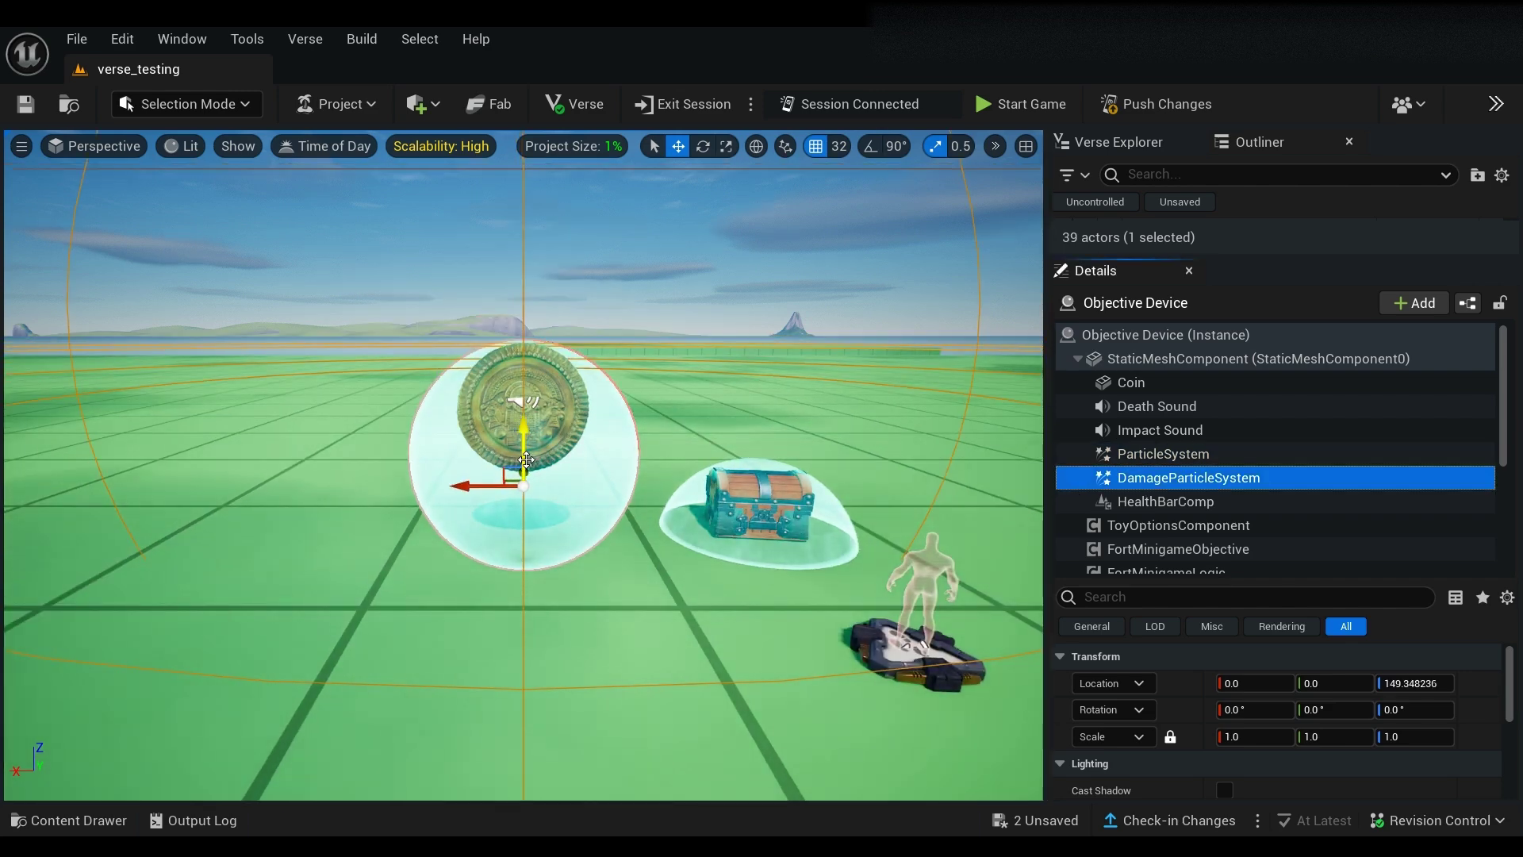
drag(526, 459, 541, 392)
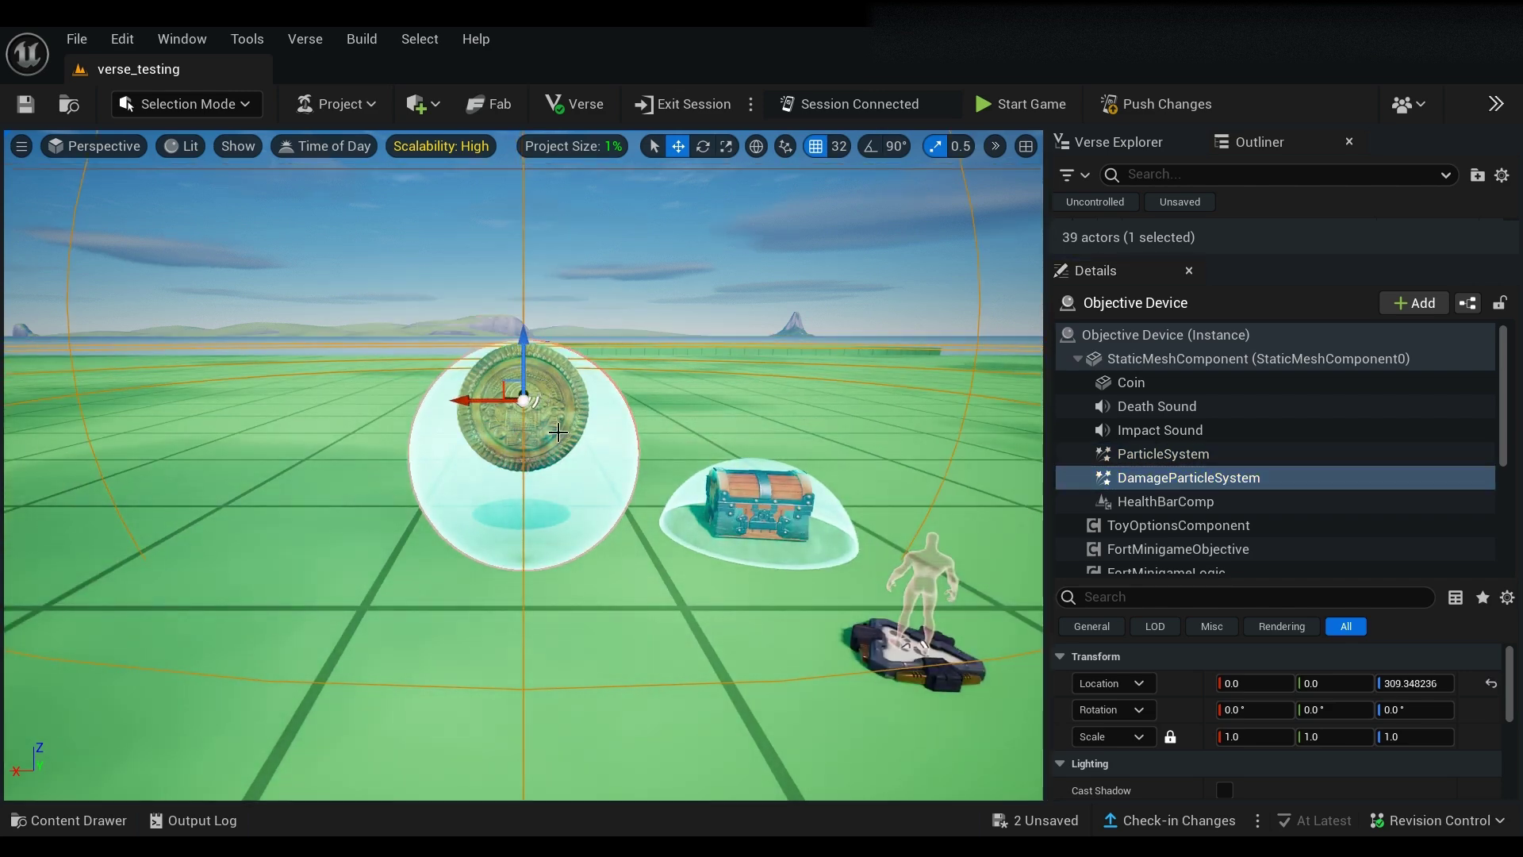
click(1148, 501)
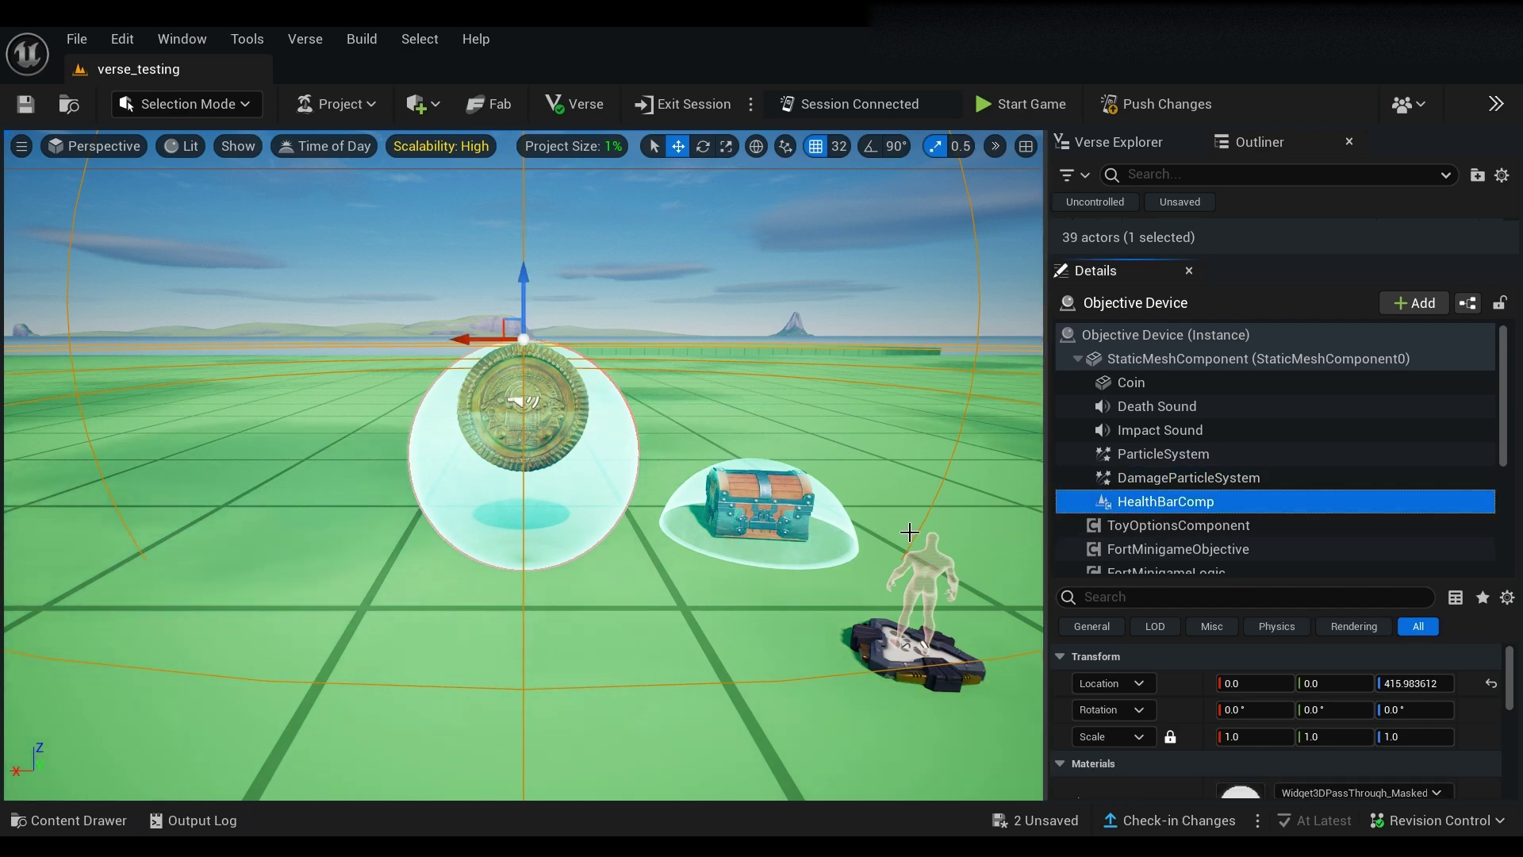
click(1171, 474)
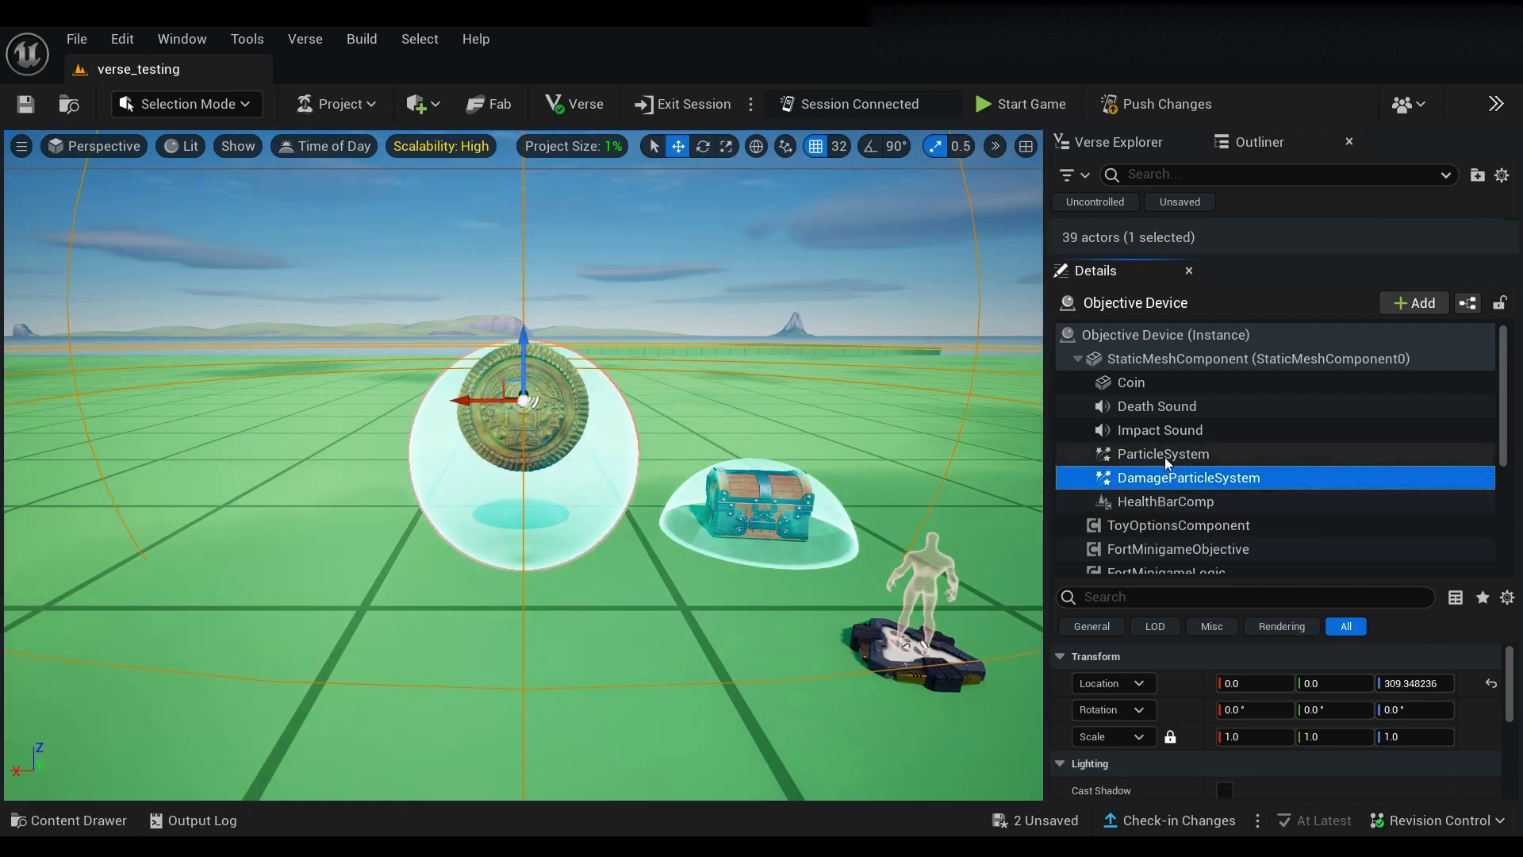
- Lower the device's root StaticMeshComponent to Z -160, and enlarge the property area with the whole Objective Device instance selected
click(1177, 359)
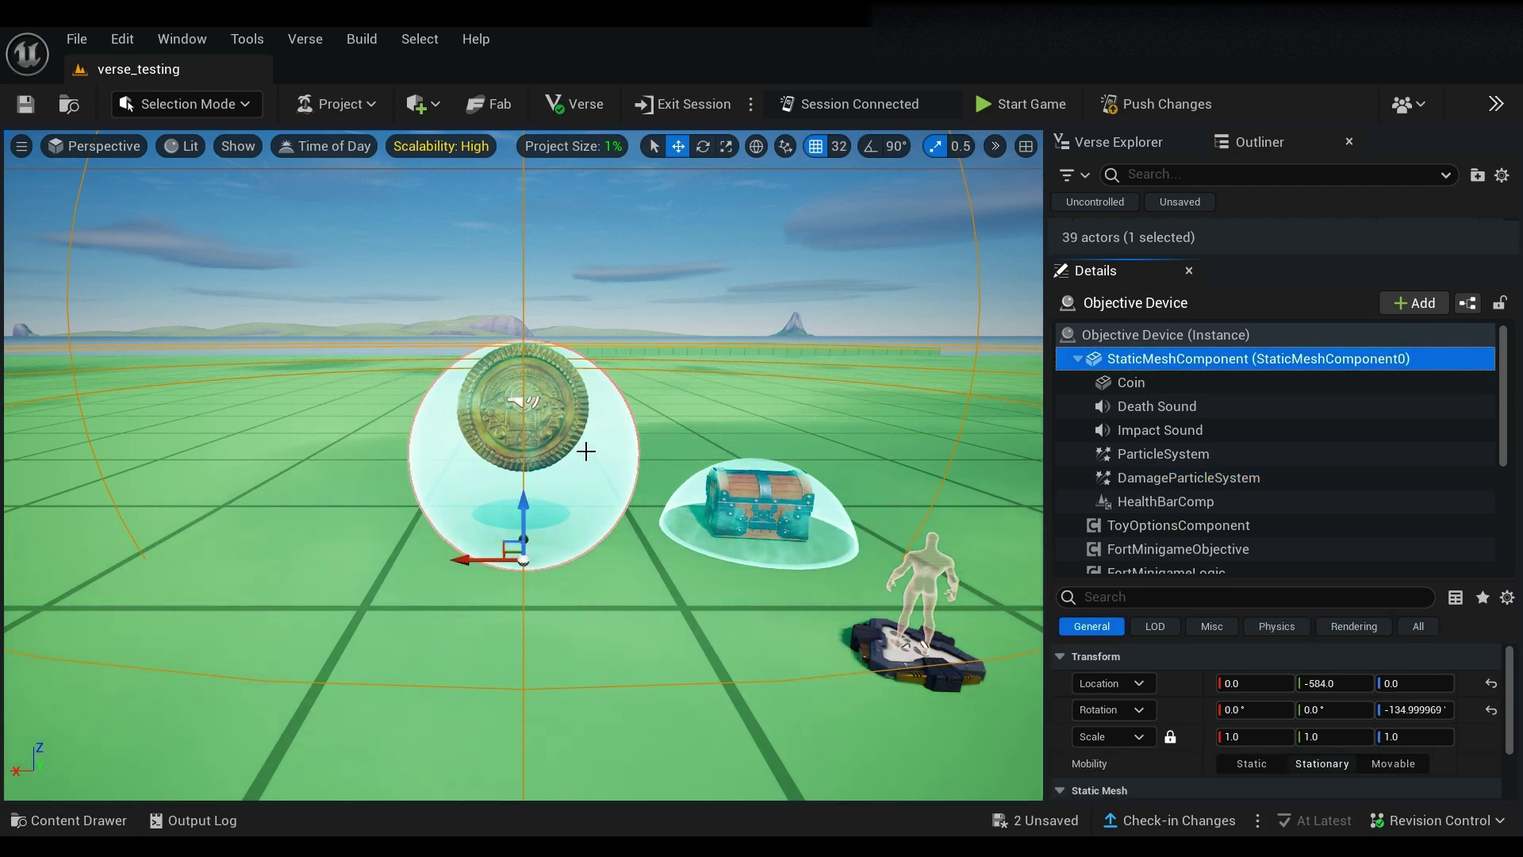
drag(522, 501, 532, 584)
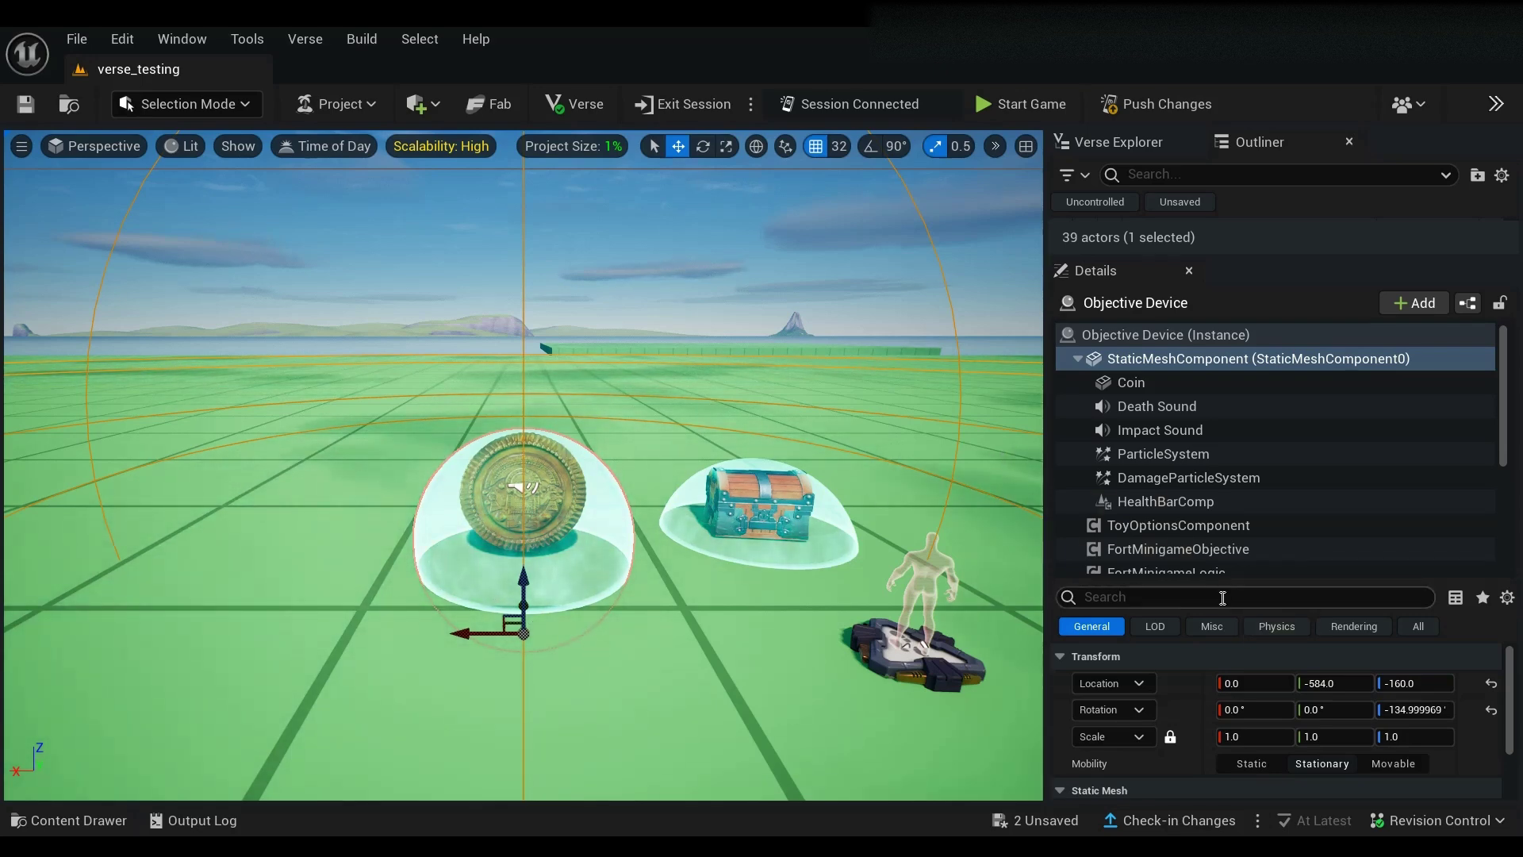
drag(1218, 580, 1230, 351)
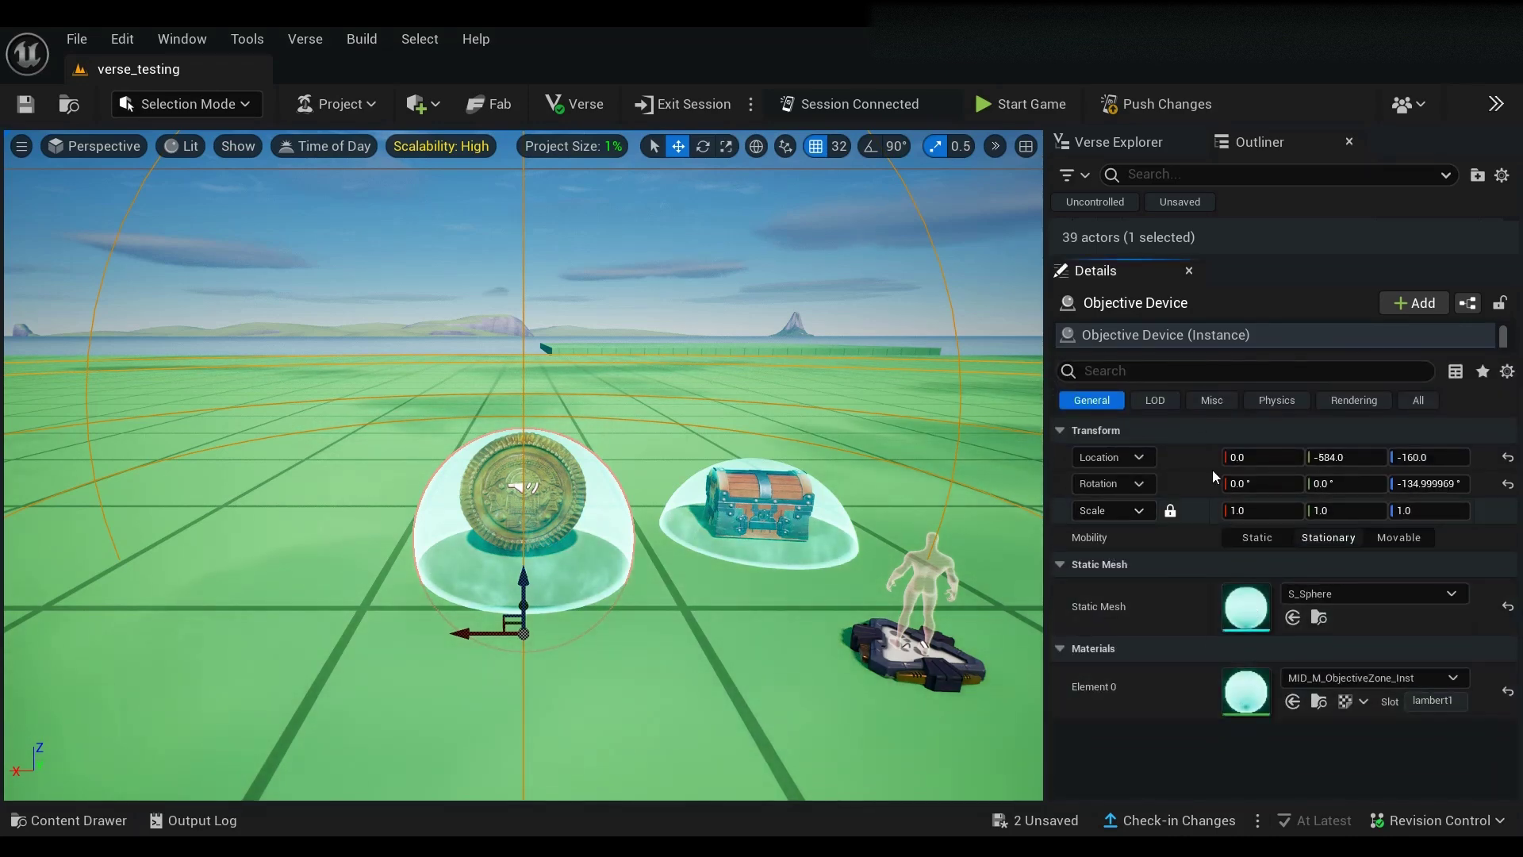
drag(1155, 351, 1192, 357)
click(1162, 335)
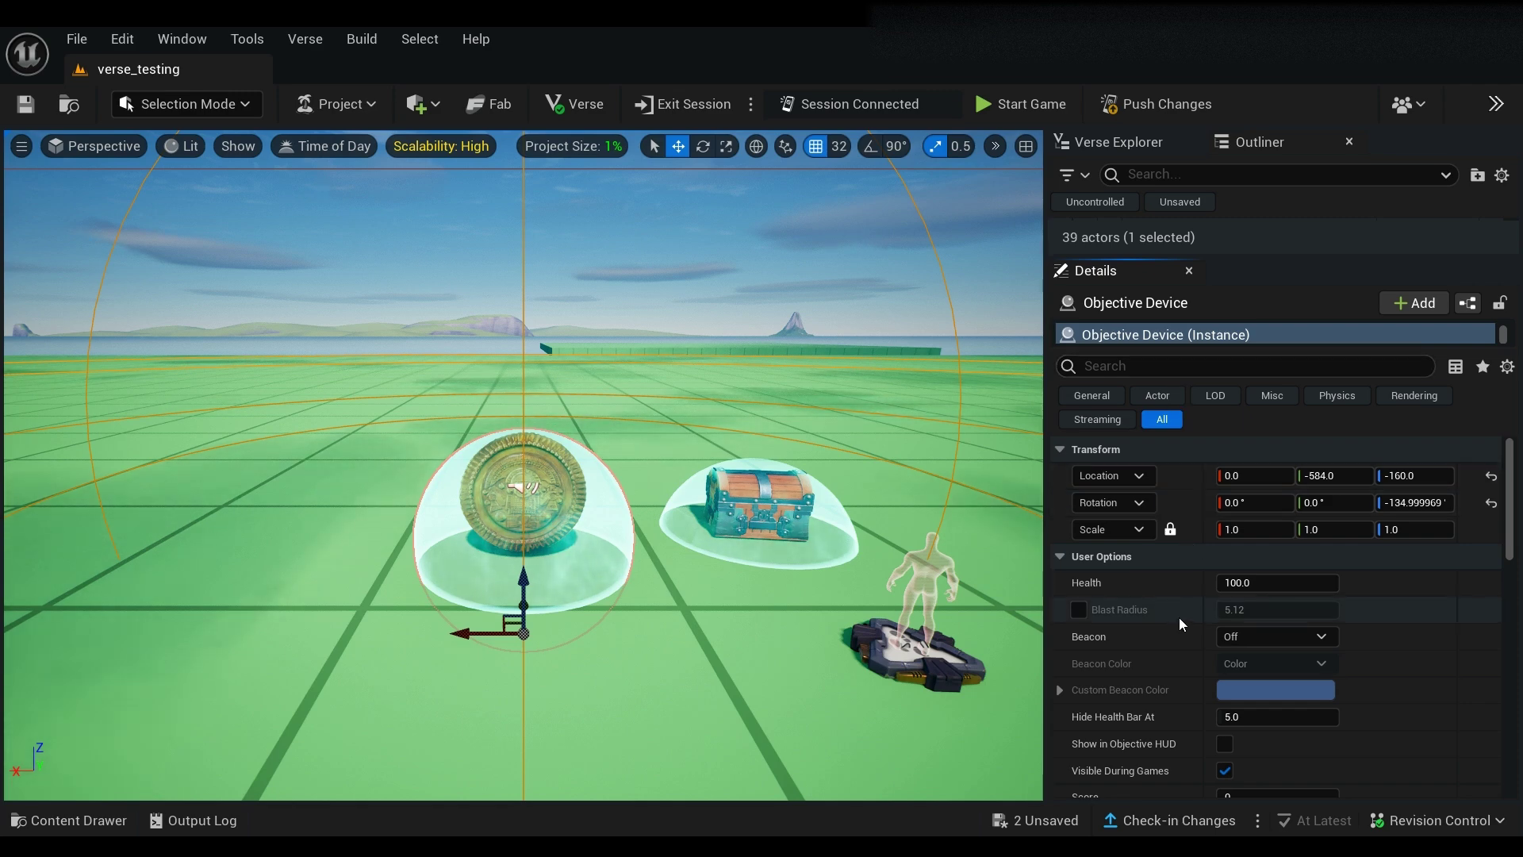
- Turn off Visible During Games in the Objective Device's user options
scroll(1182, 625, down, 3)
scroll(1182, 663, down, 1)
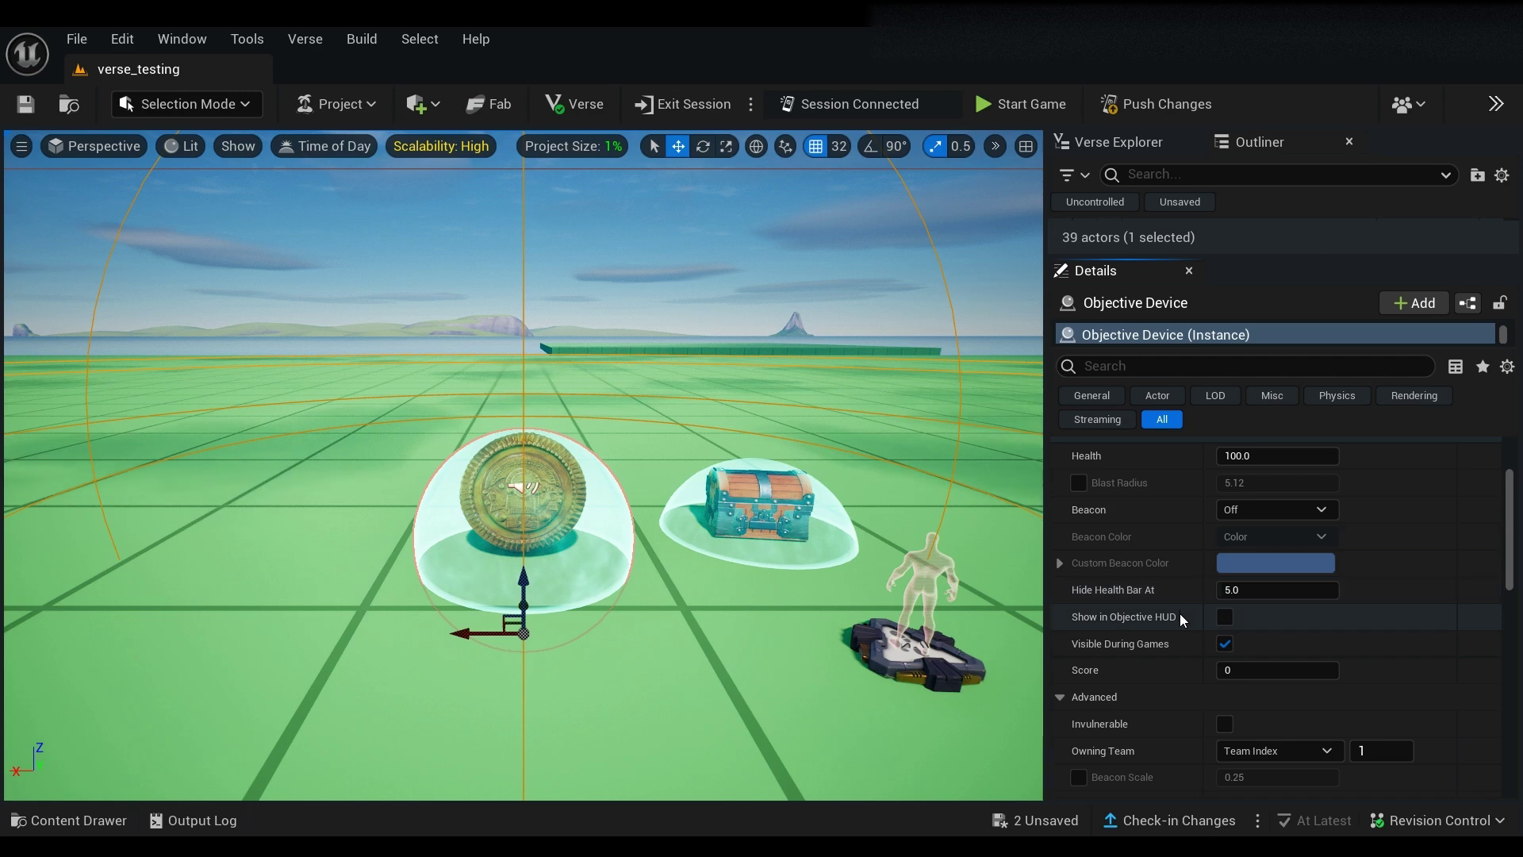
scroll(1178, 618, down, 1)
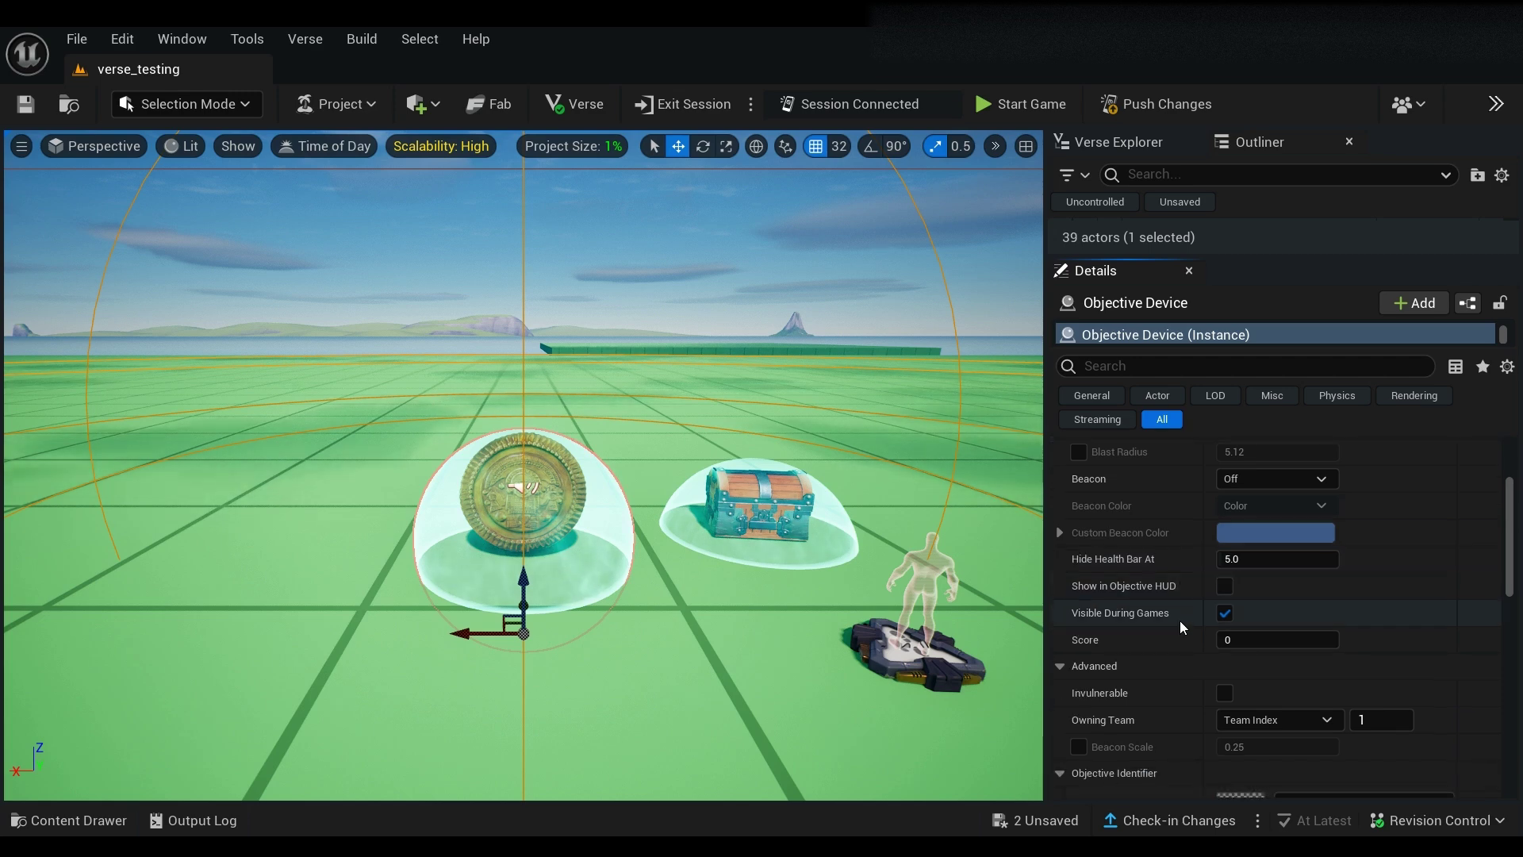
click(1225, 612)
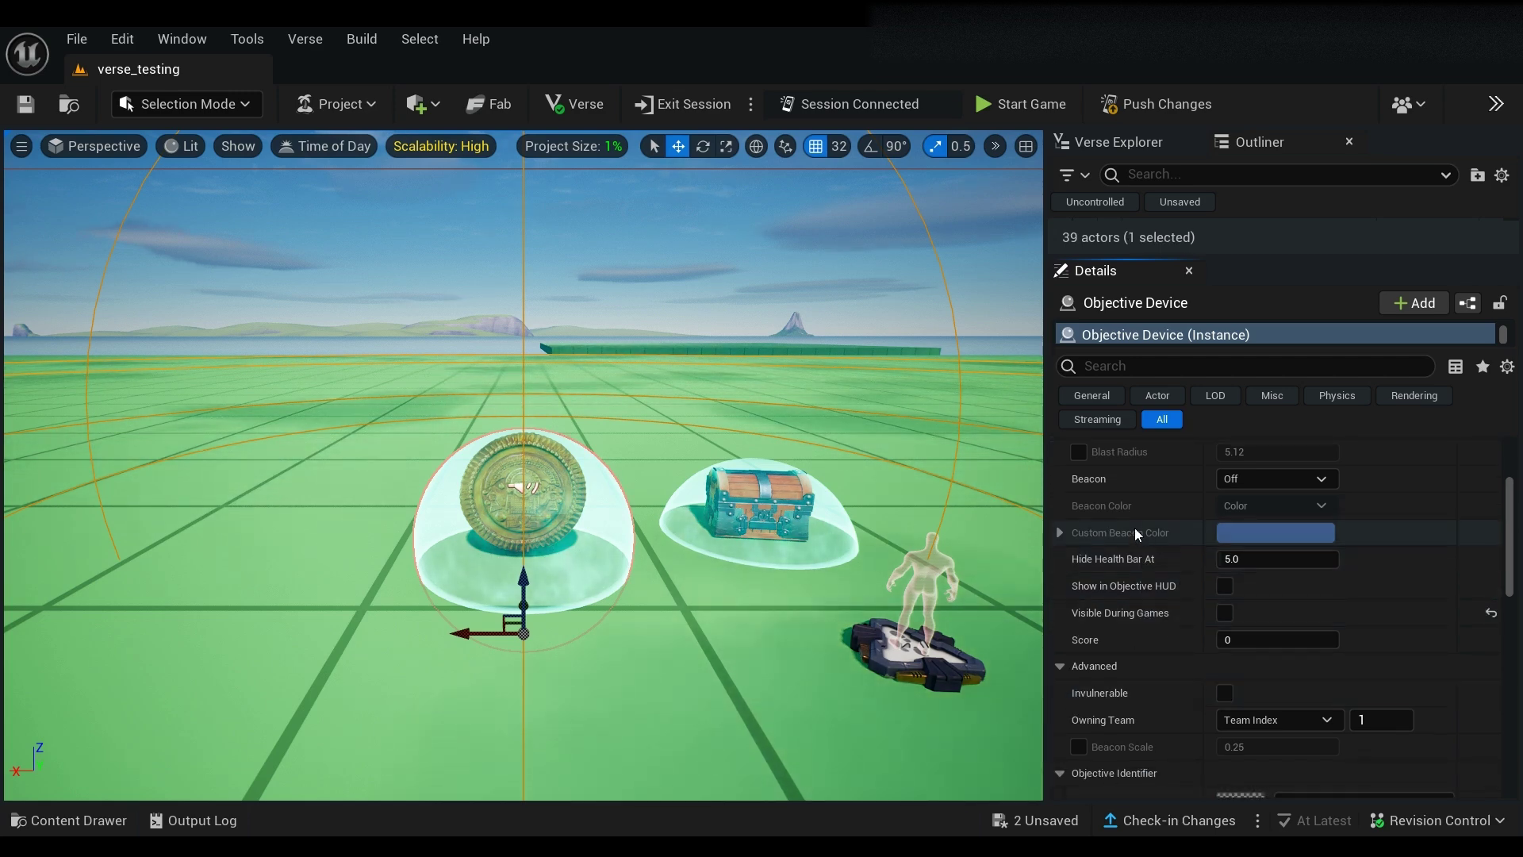
- Filter the device's properties by "beacon" and set its Beacon to Arrow
scroll(1135, 527, up, 5)
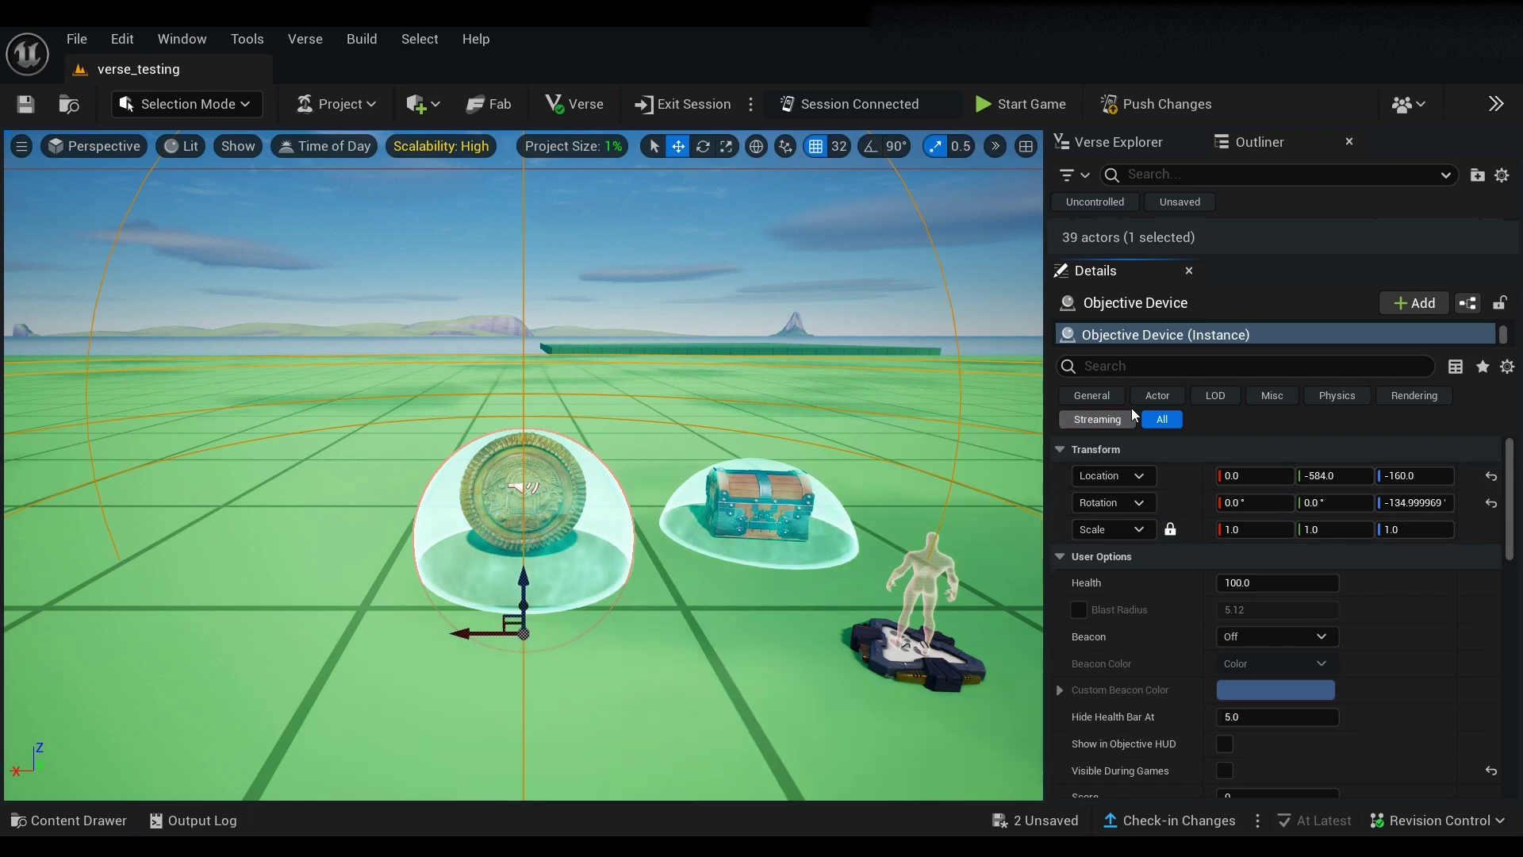
click(1132, 370)
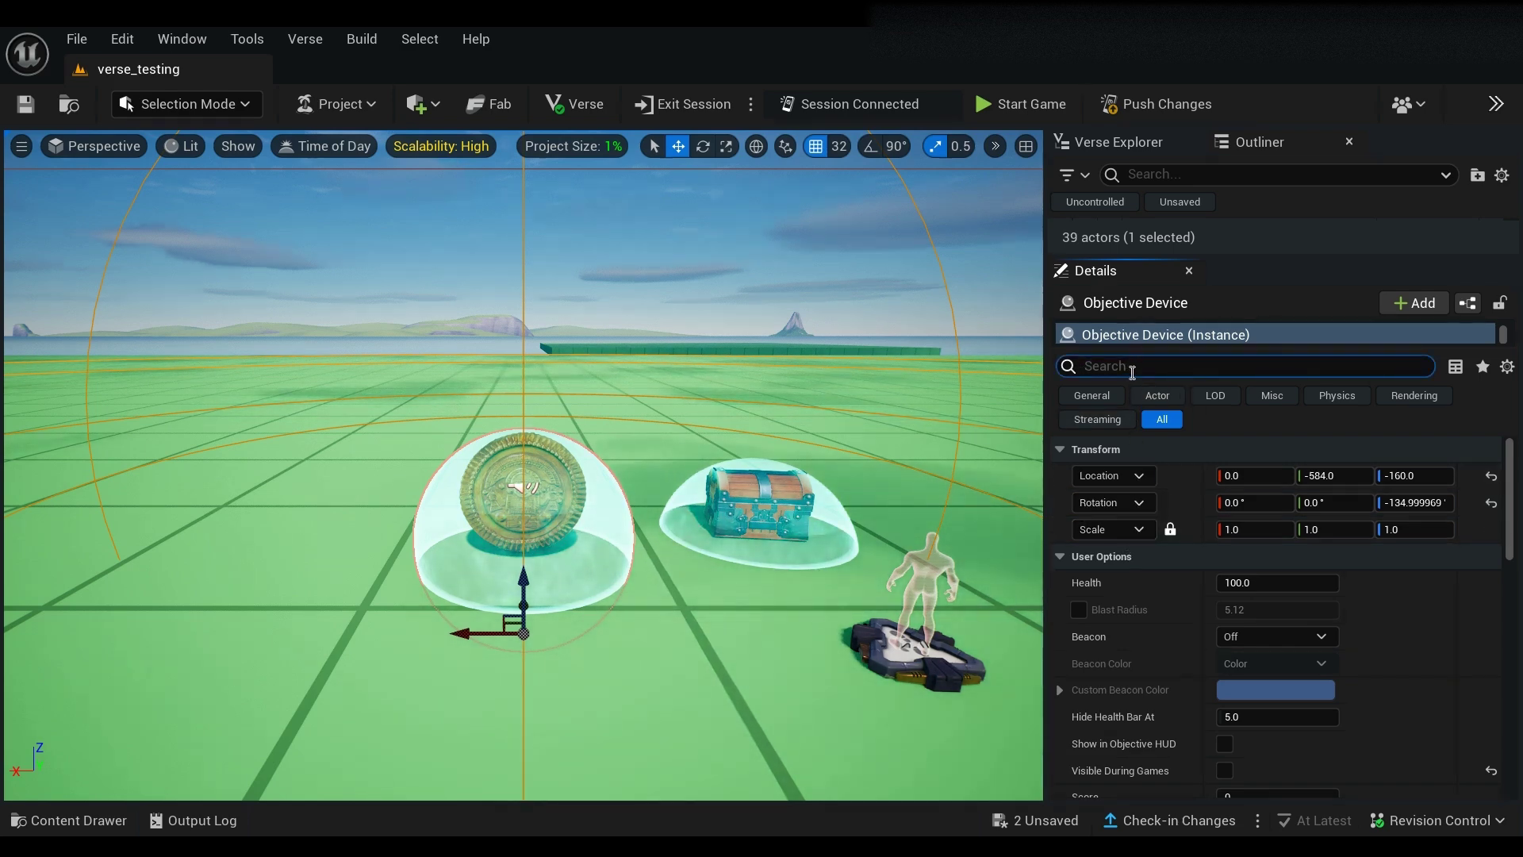
text(beacon)
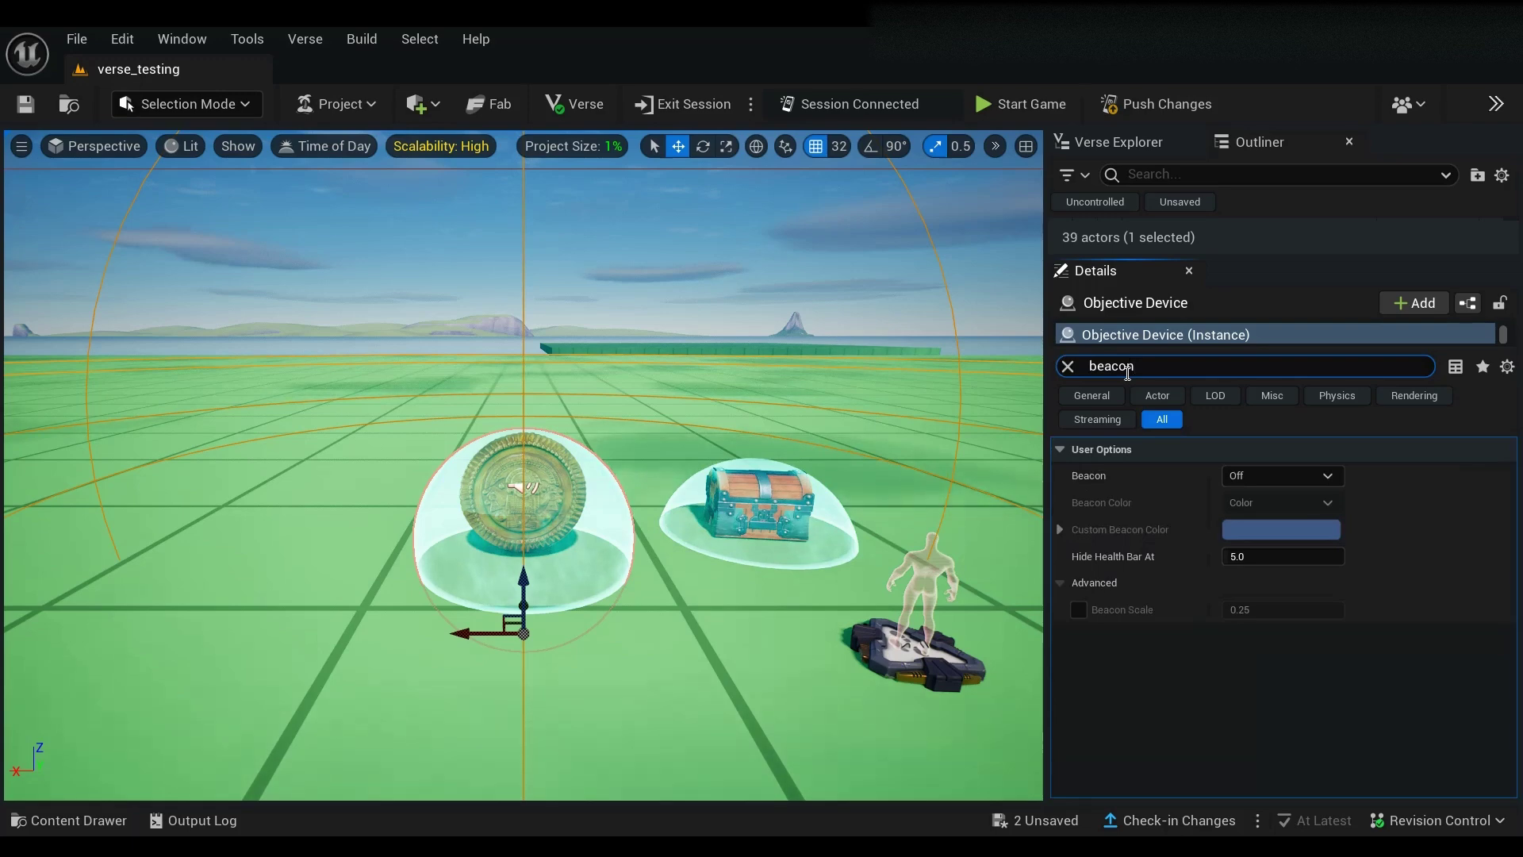
click(1268, 476)
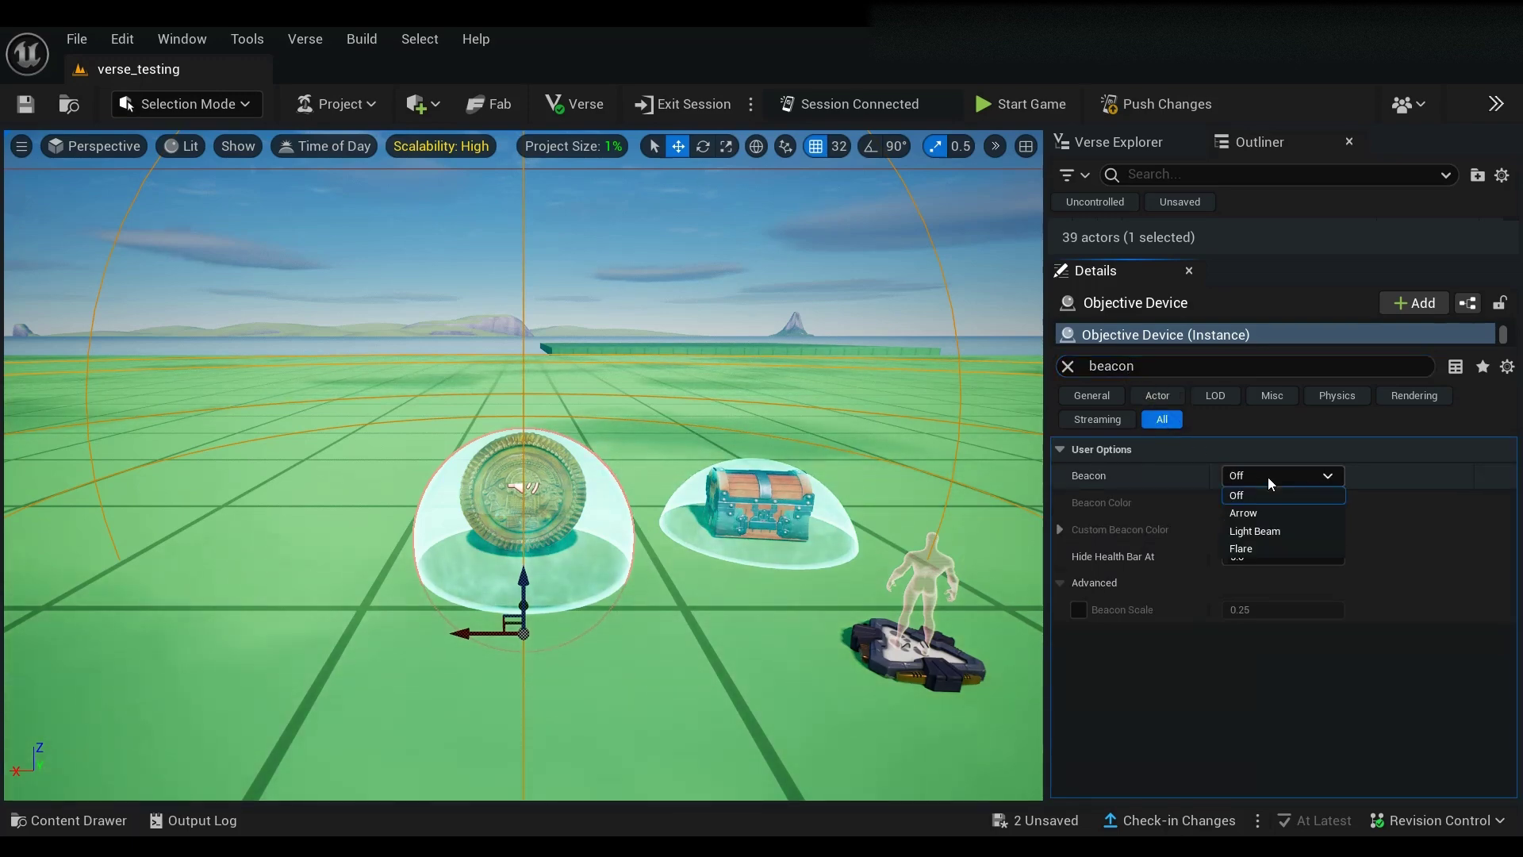
click(1273, 512)
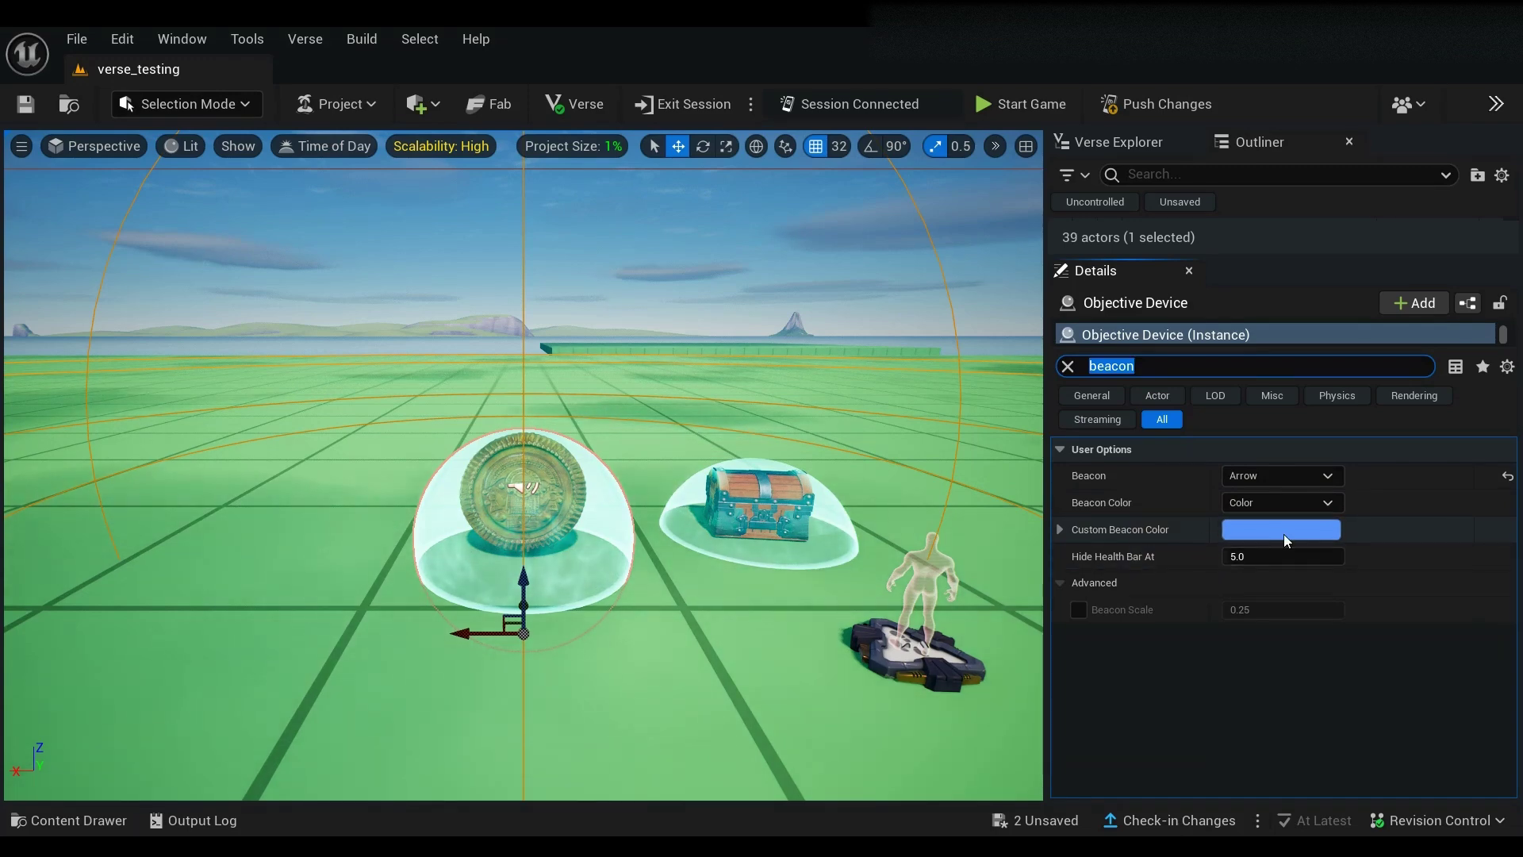
- Set the Custom Beacon Color to a pale orange, hex sRGB FFDDA9FF
click(1254, 531)
mouse_move(972, 547)
mouse_down()
mouse_move(959, 540)
mouse_move(990, 555)
mouse_move(985, 509)
mouse_up()
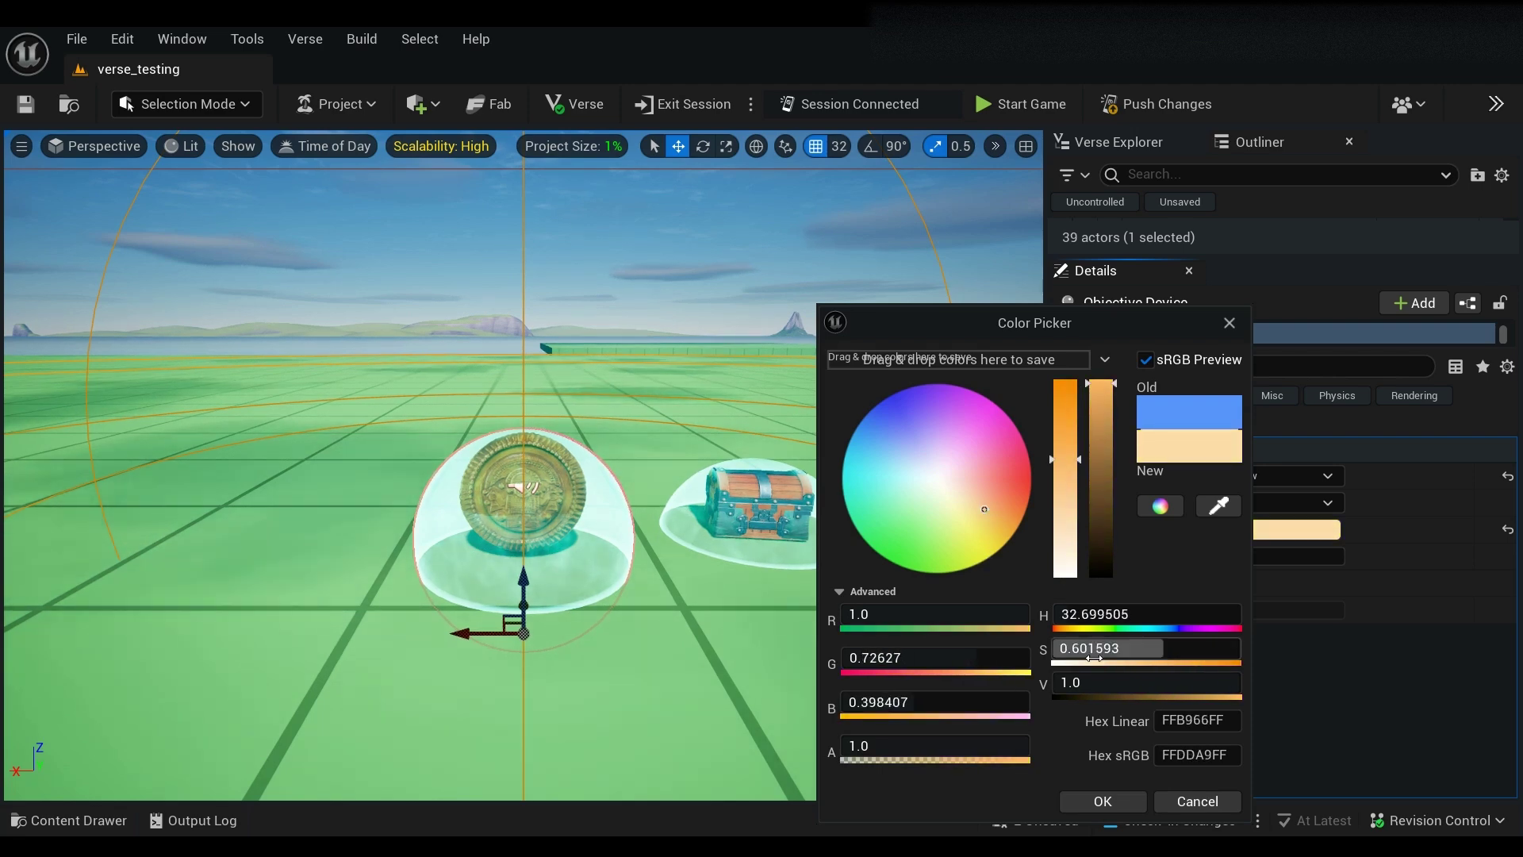
click(1107, 801)
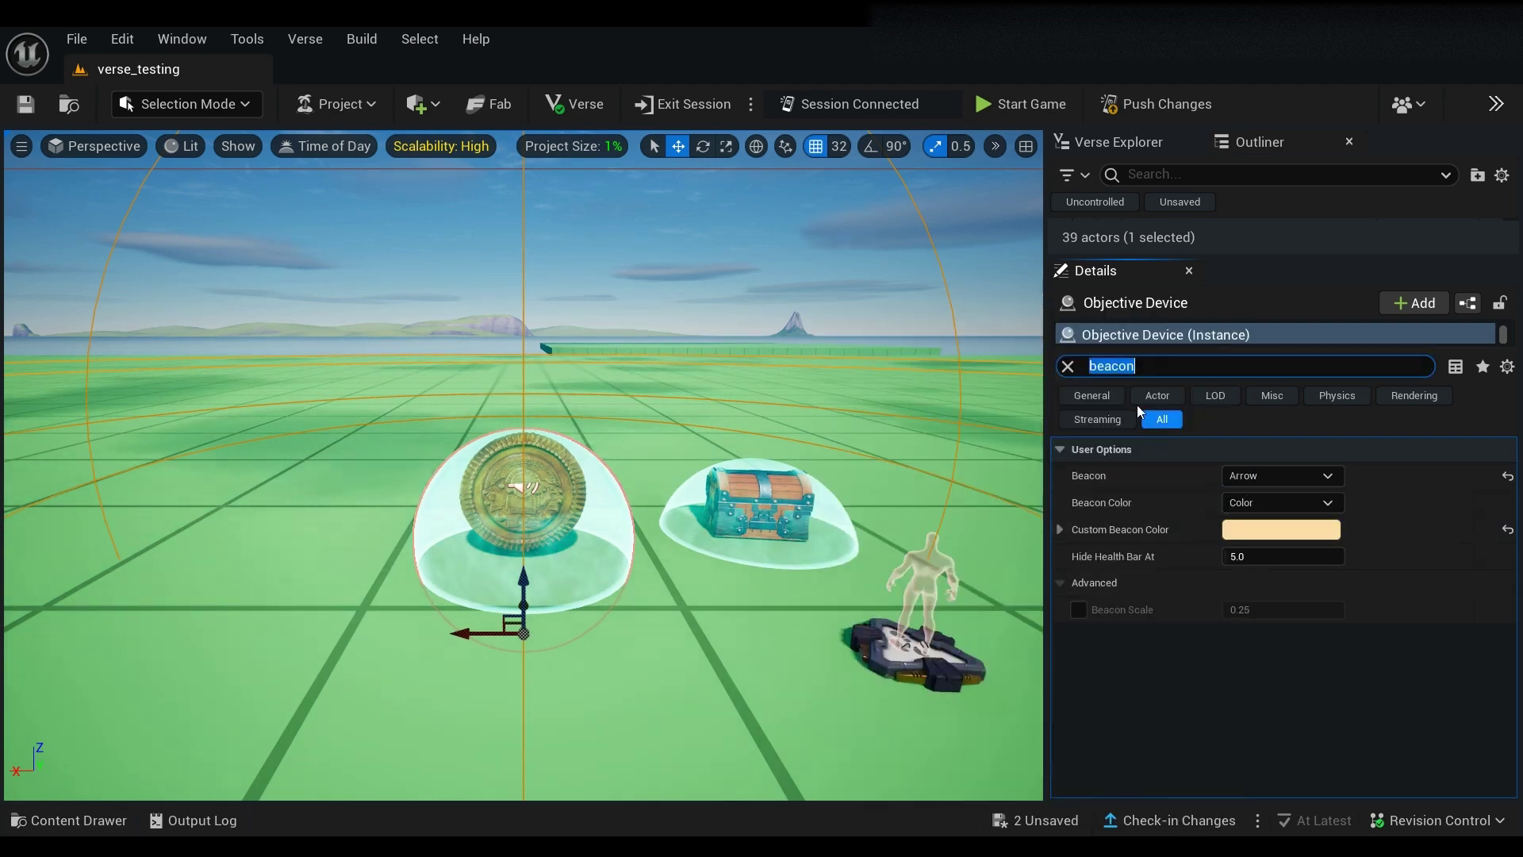
- Clear the property filter and turn Visible During Games on for the Objective Device
click(1068, 366)
scroll(1178, 629, down, 3)
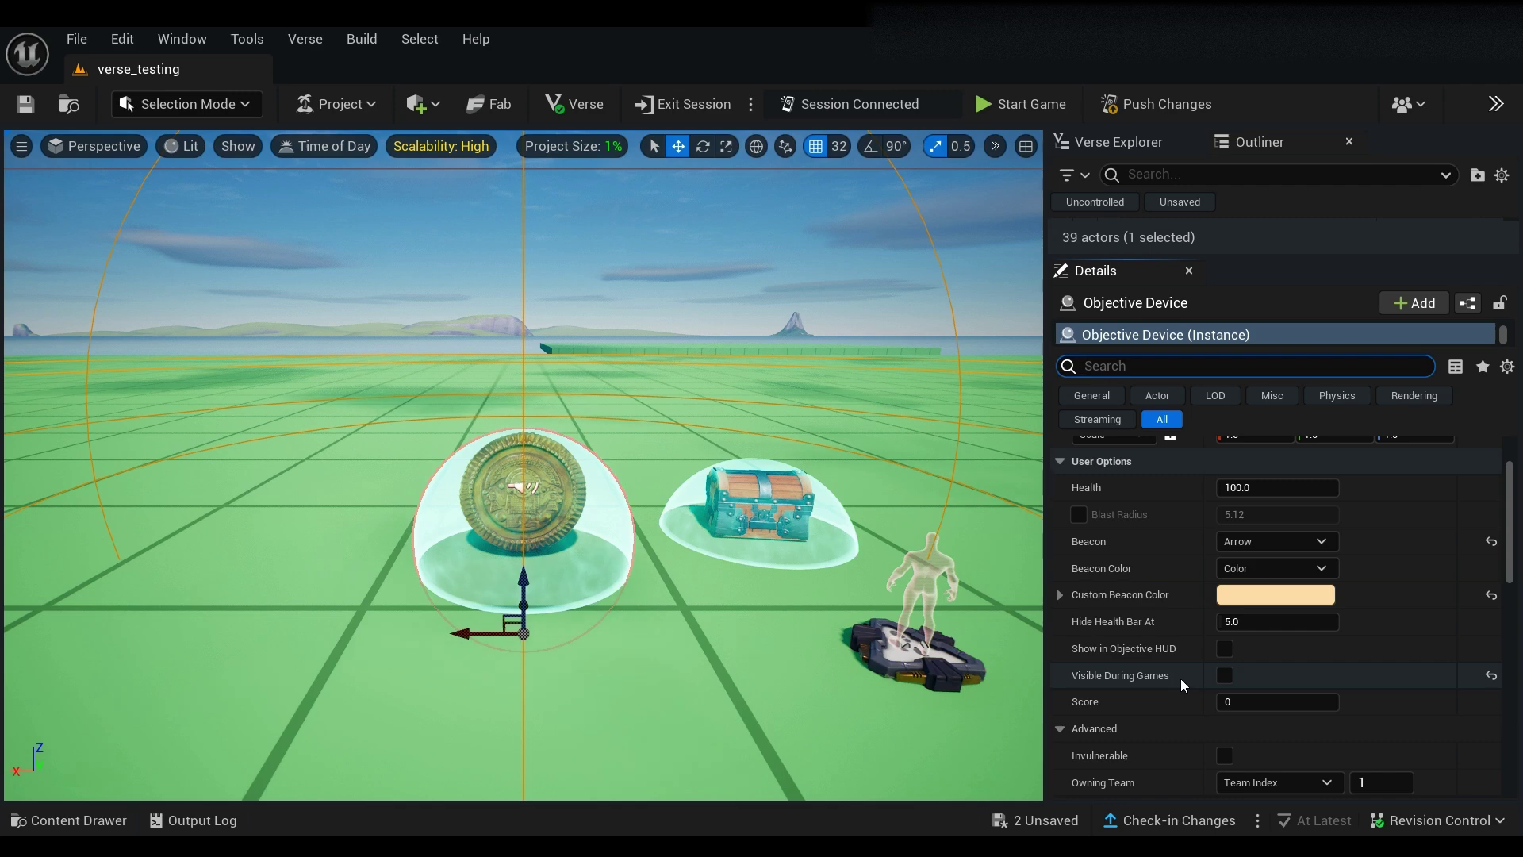
click(1224, 676)
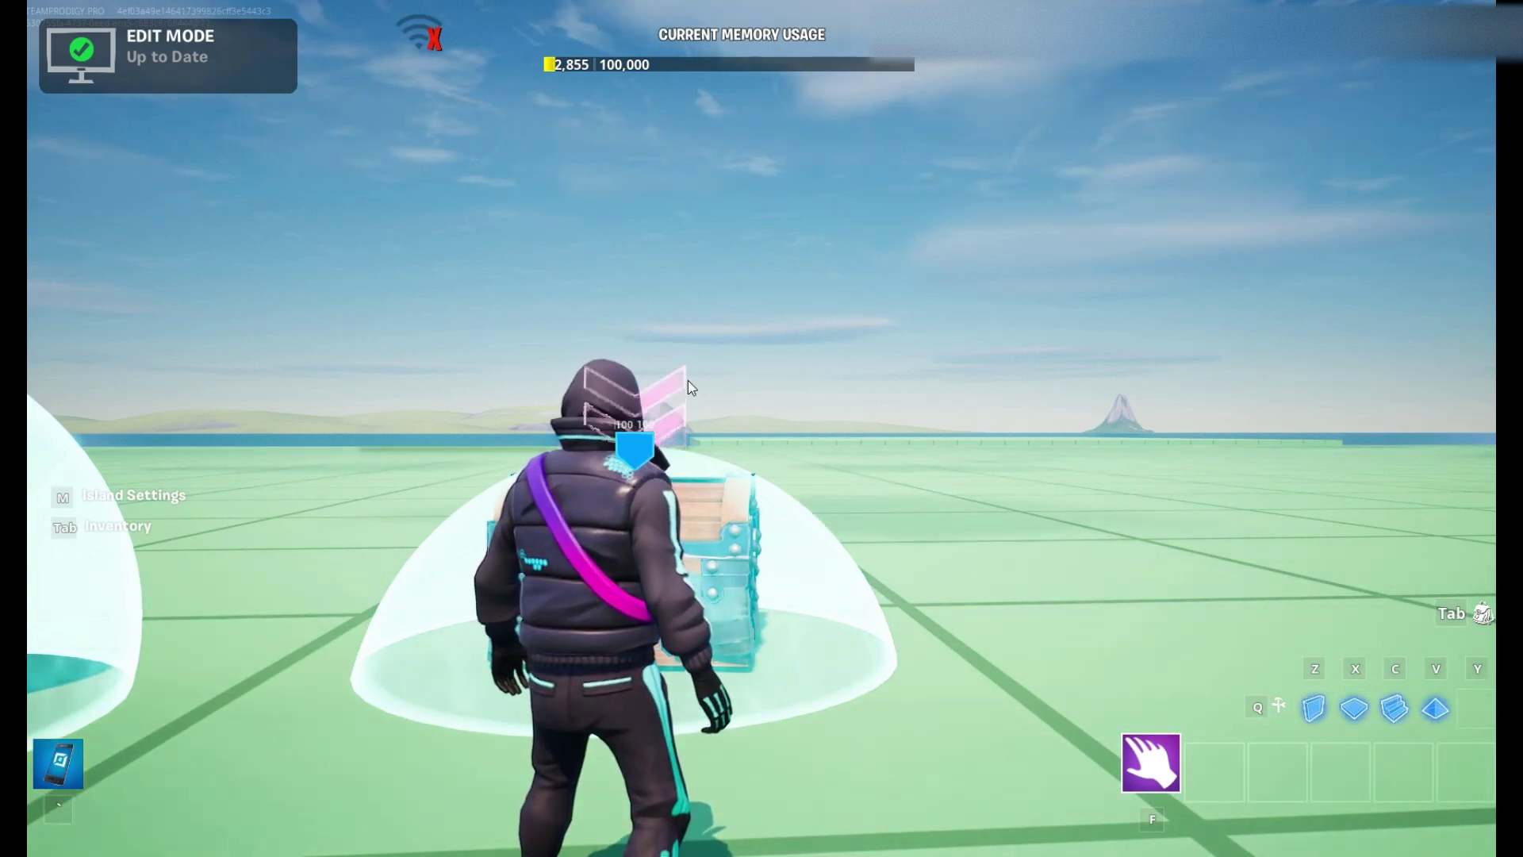
- Examine the coin and chest objectives with their beacons in the live session's edit mode
key(a)
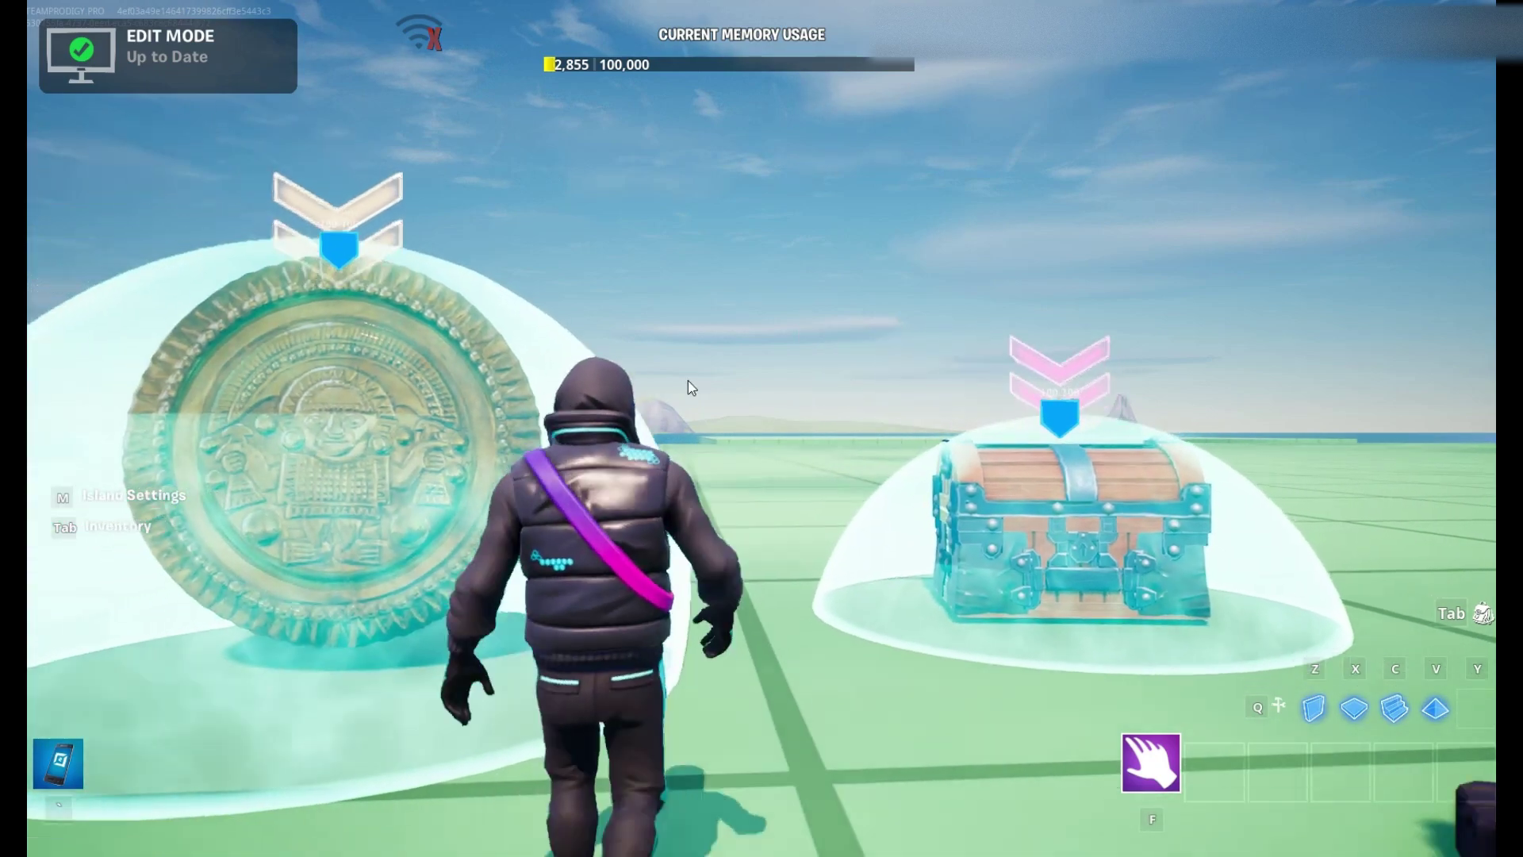
key(s)
key(a)
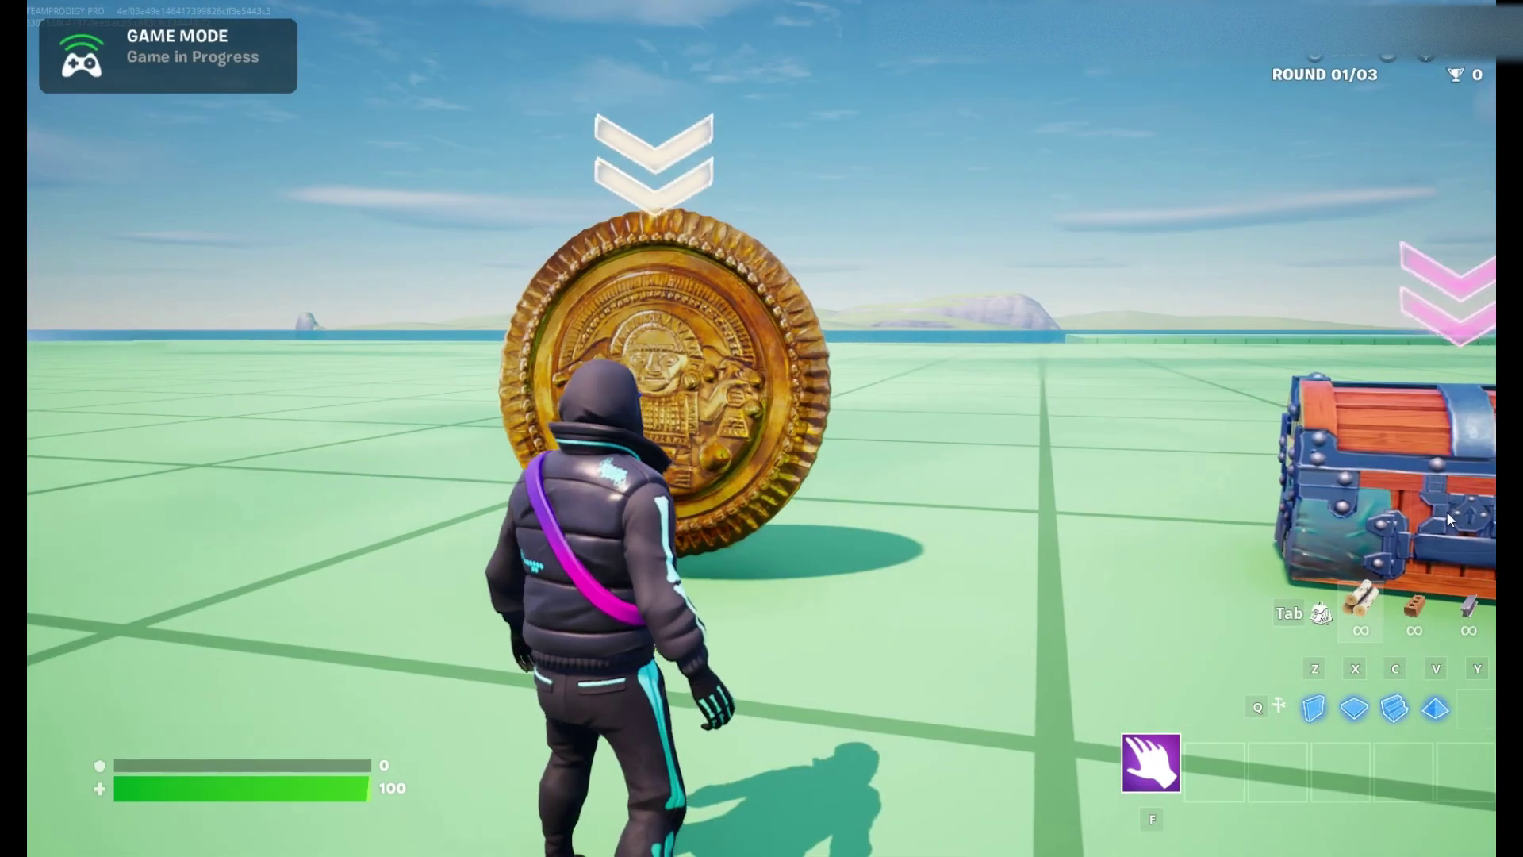
- Walk around the coin and treasure chest in the running game to examine their meshes and arrow beacons from several angles
key(a)
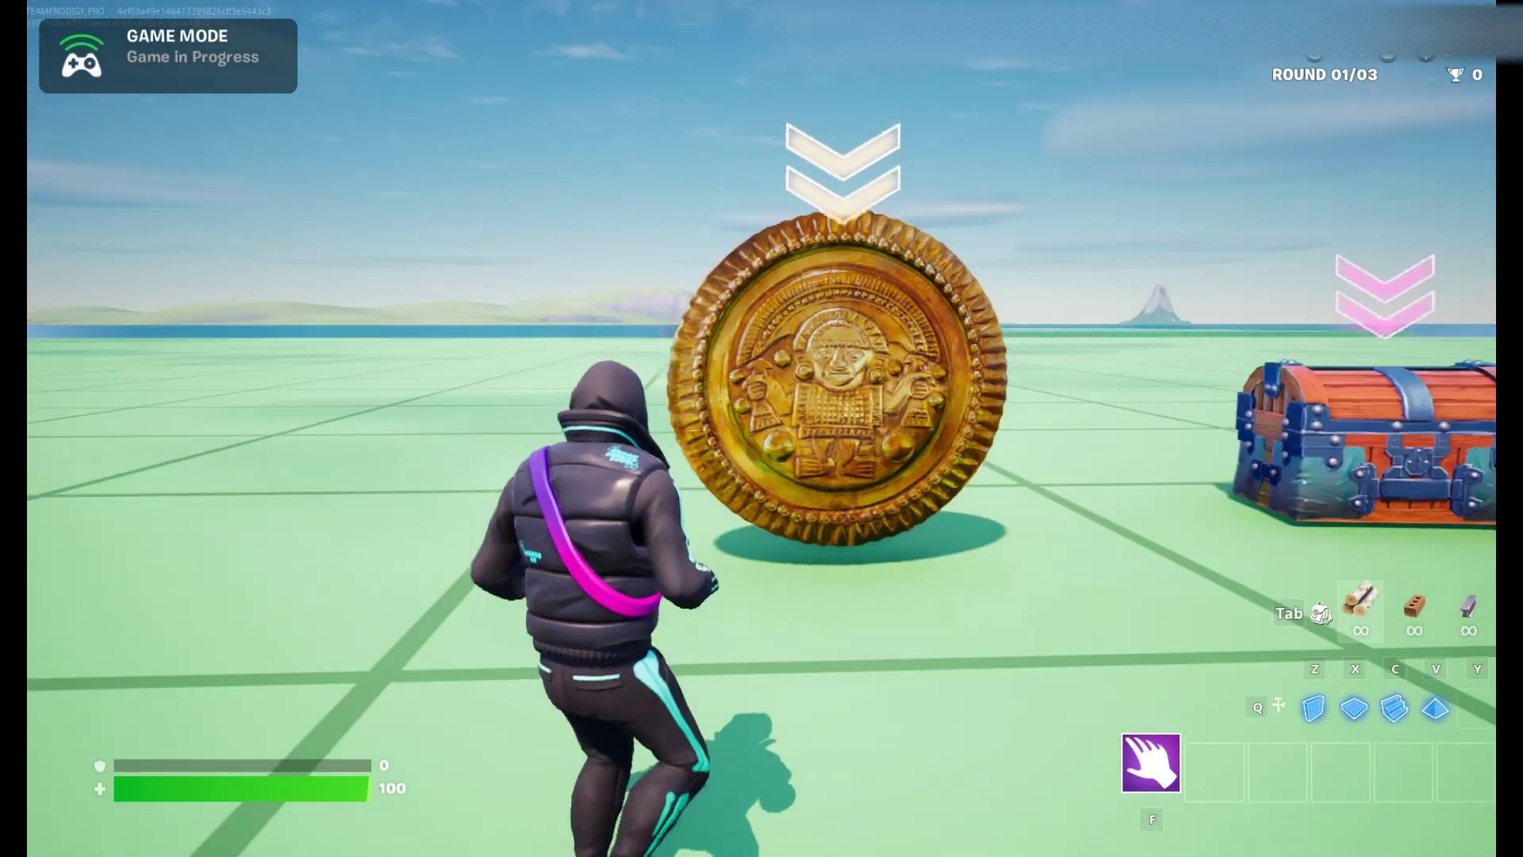
key(a)
key(d)
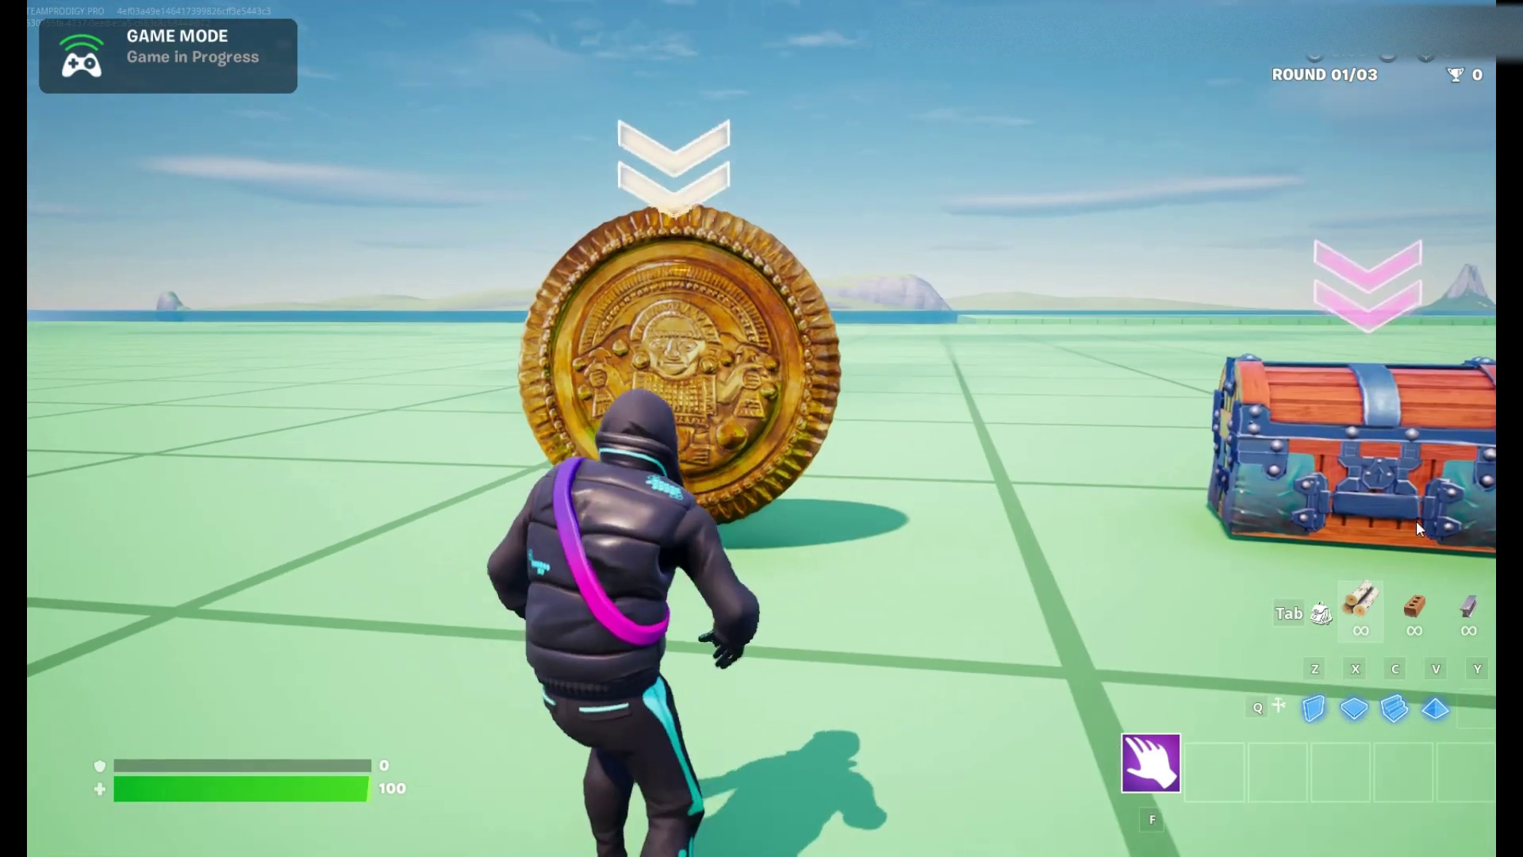
key(d)
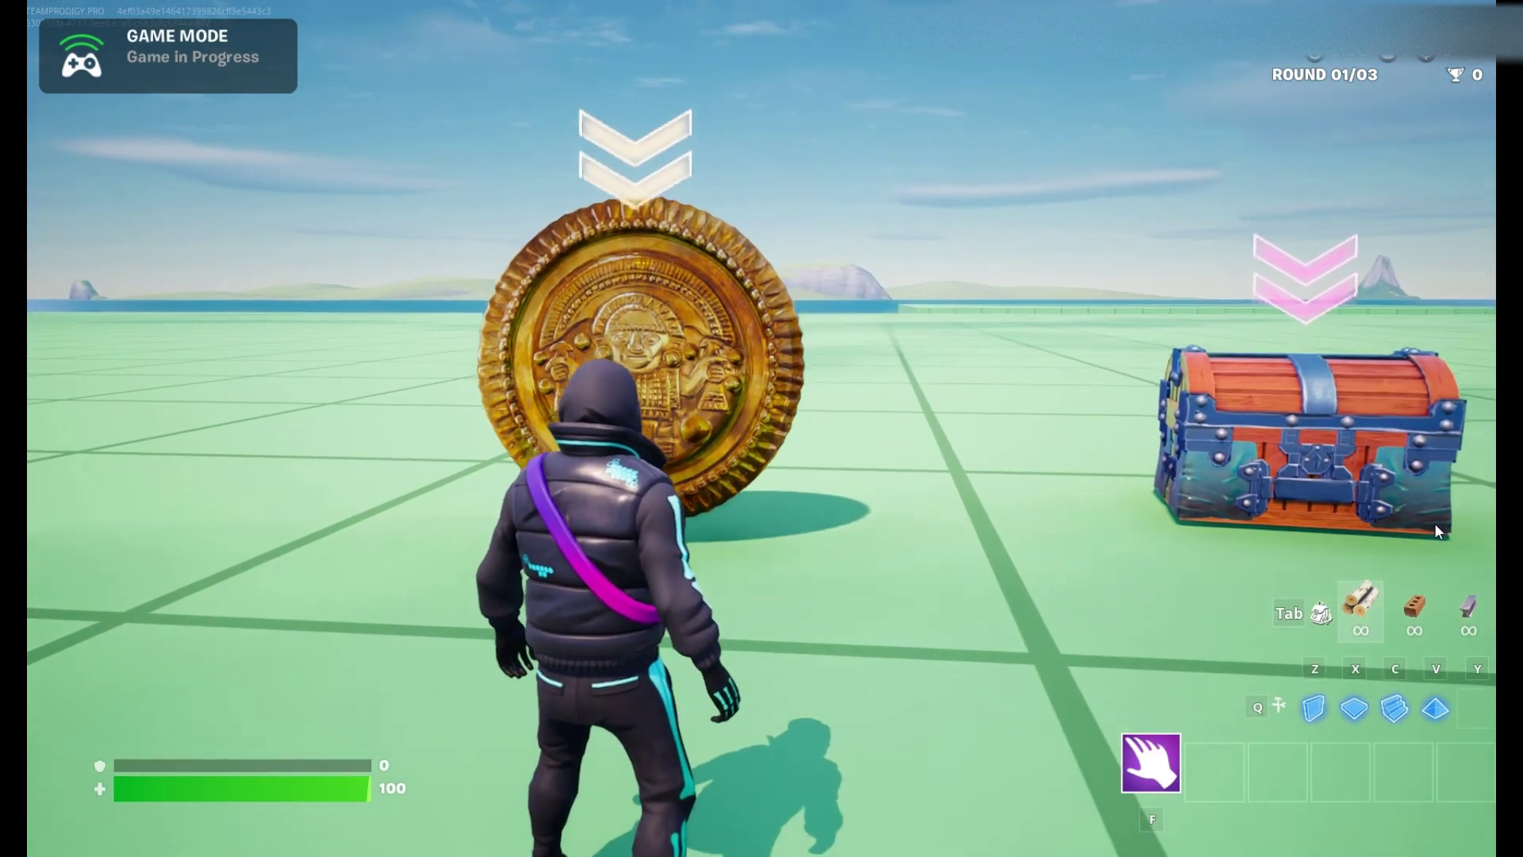
key(w)
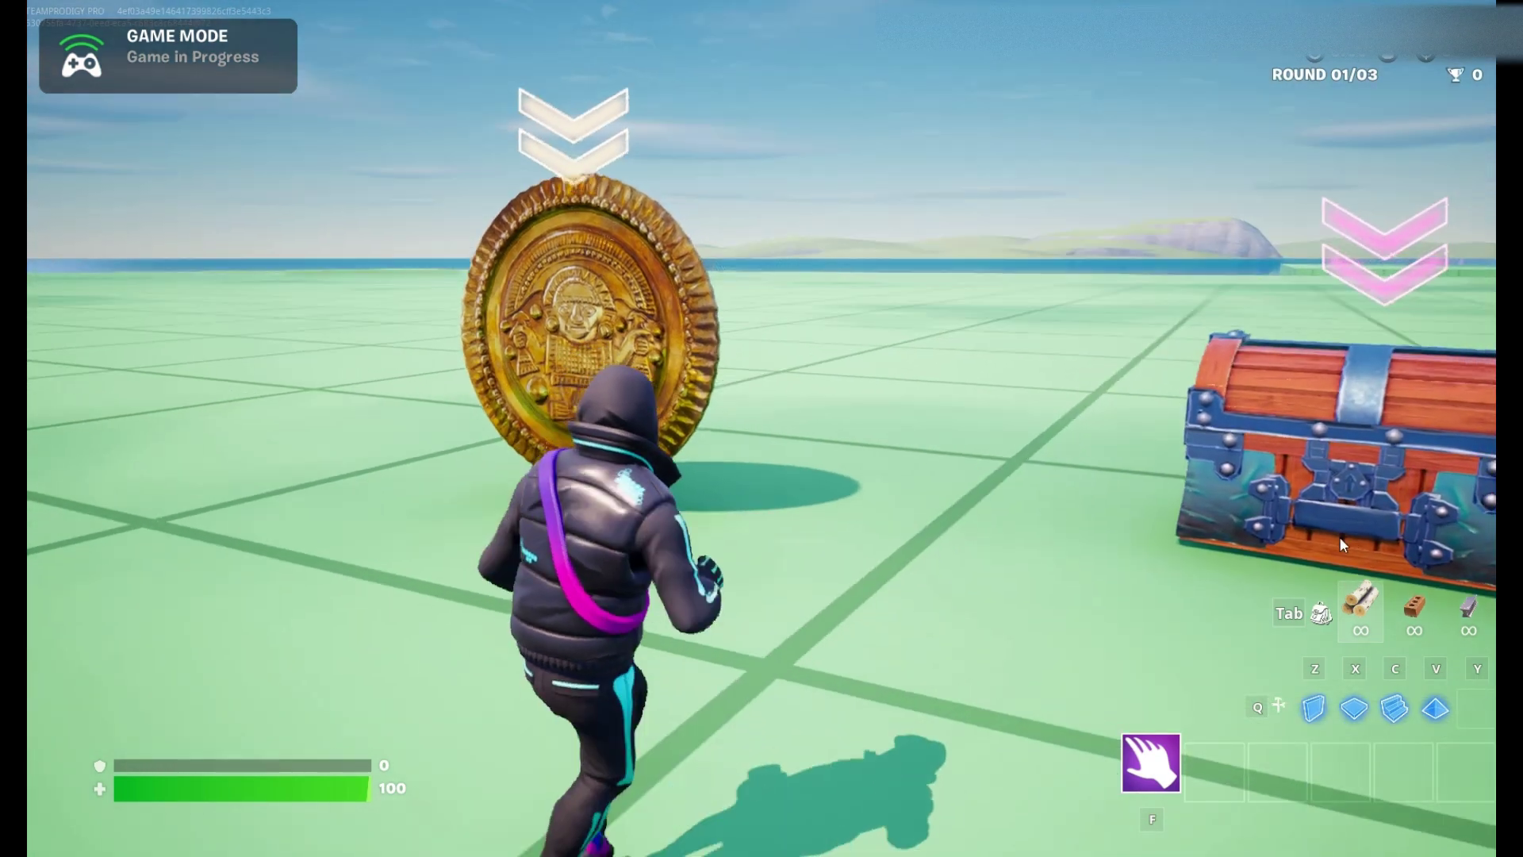
key(d)
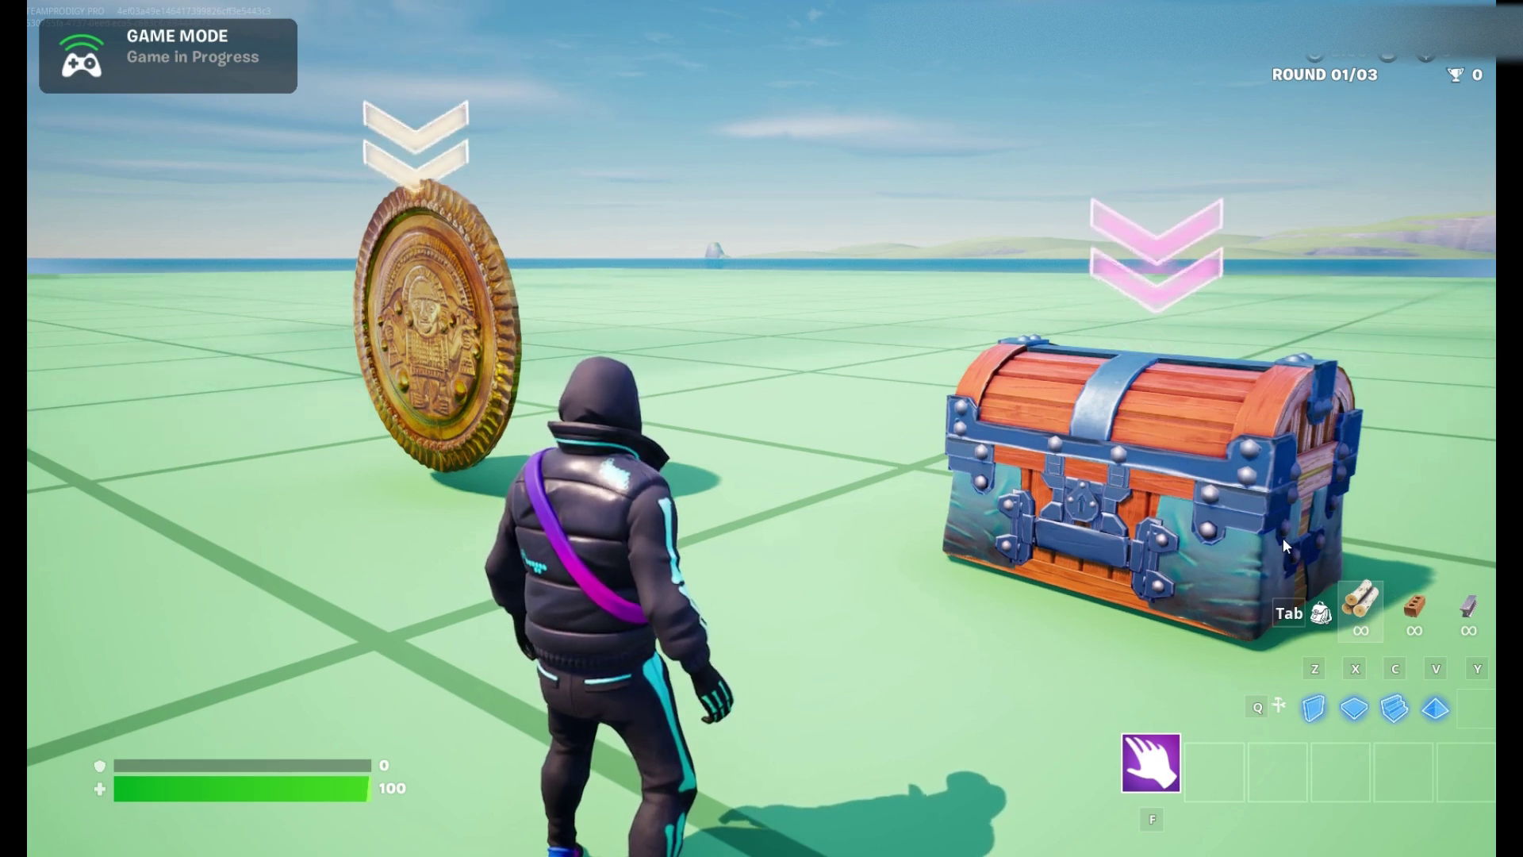
key(a)
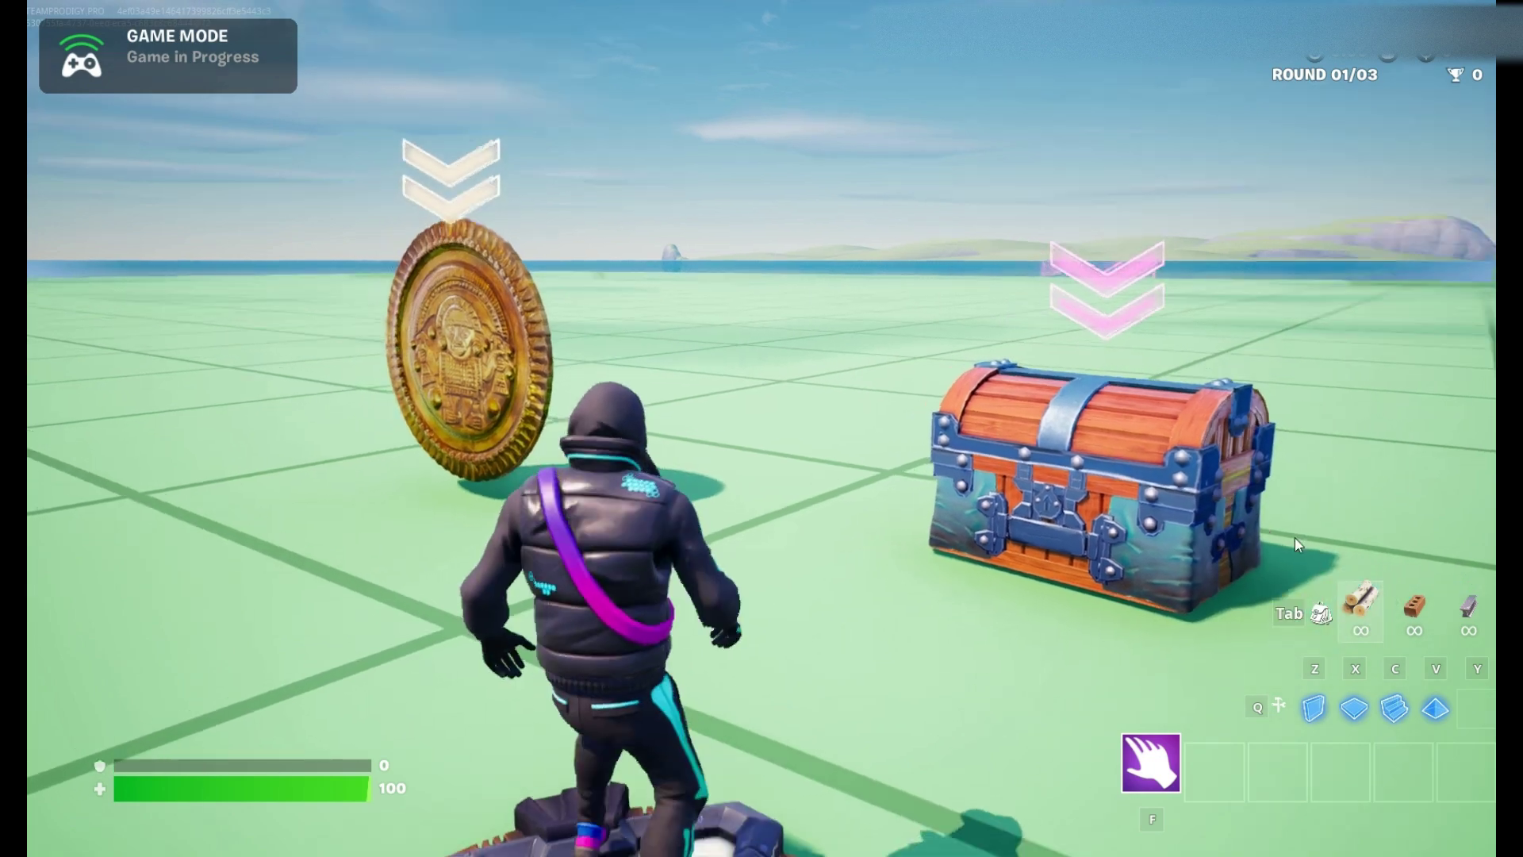
key(a)
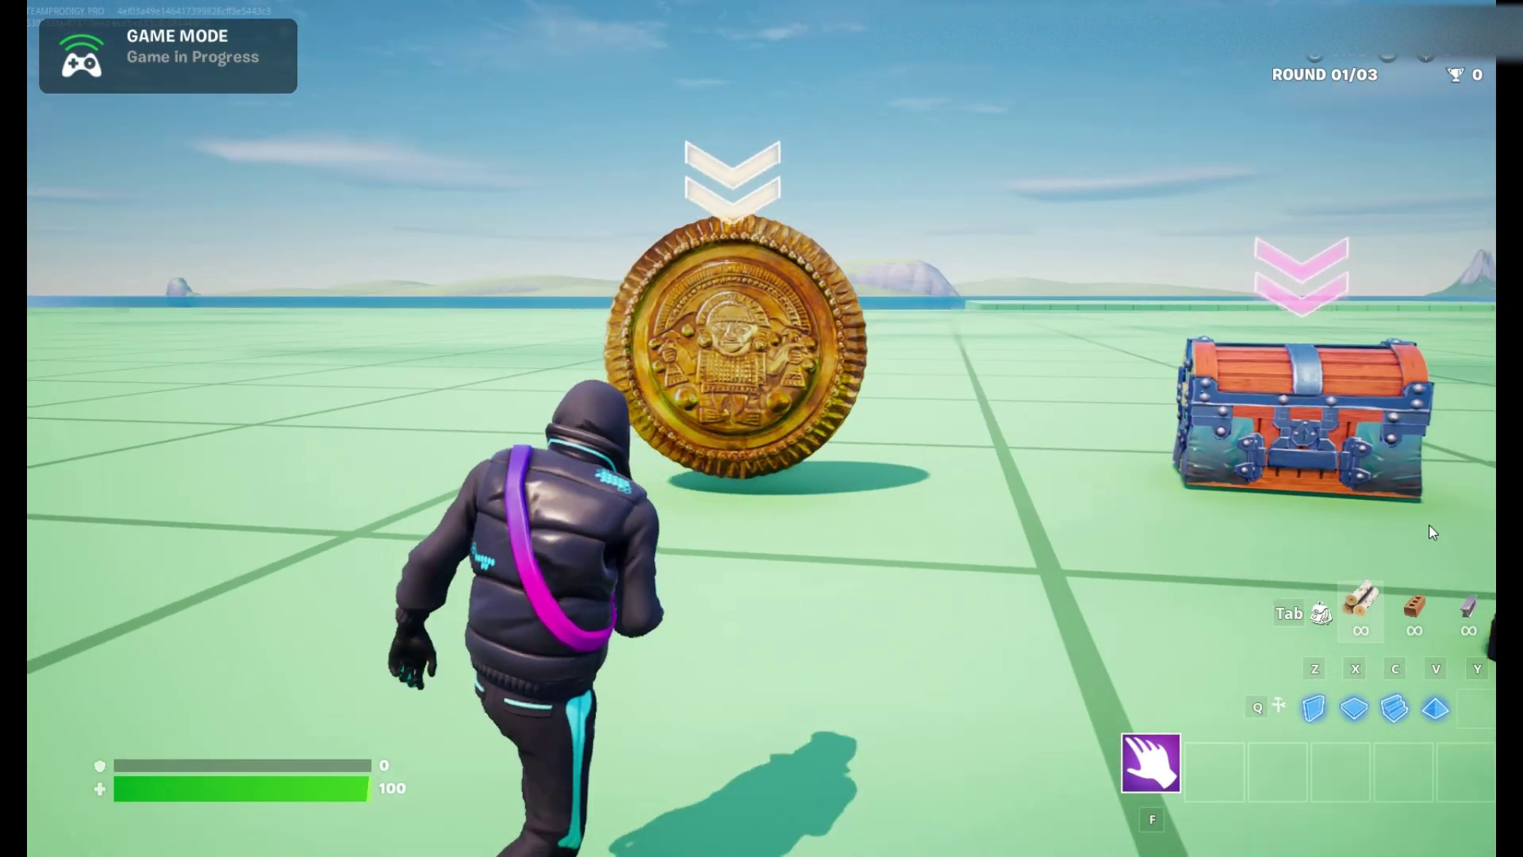